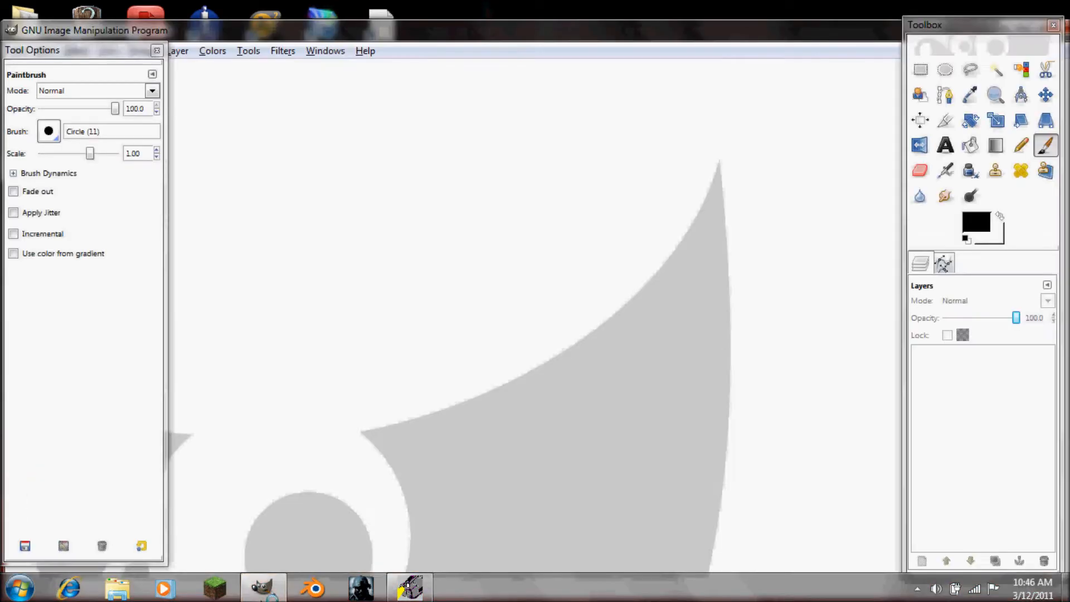
Open the image glazing_parchment.jpg and maximize its window
double_click(468, 34)
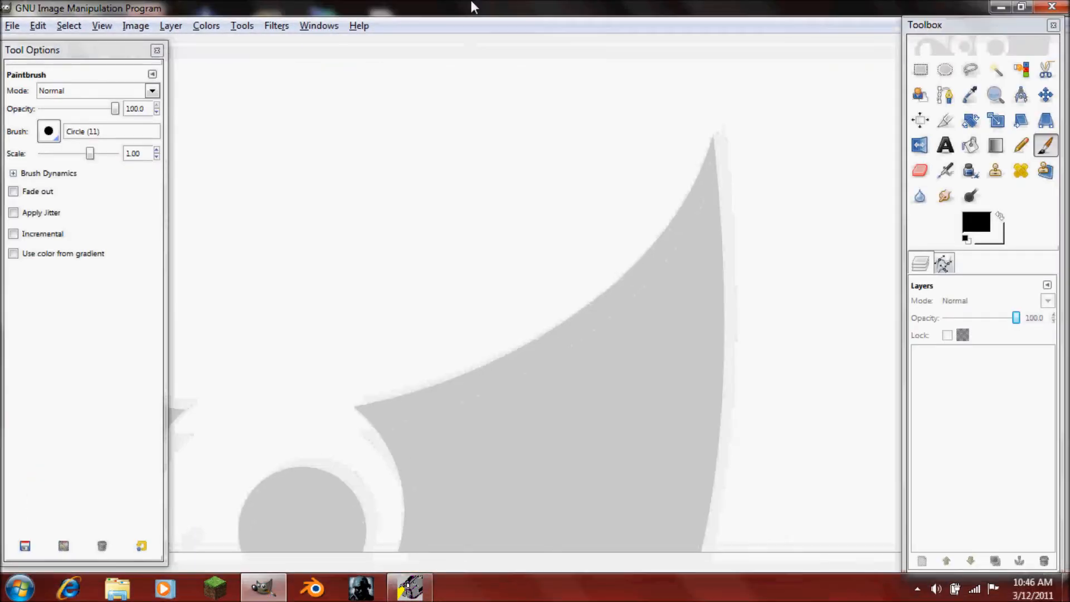
left_click(22, 26)
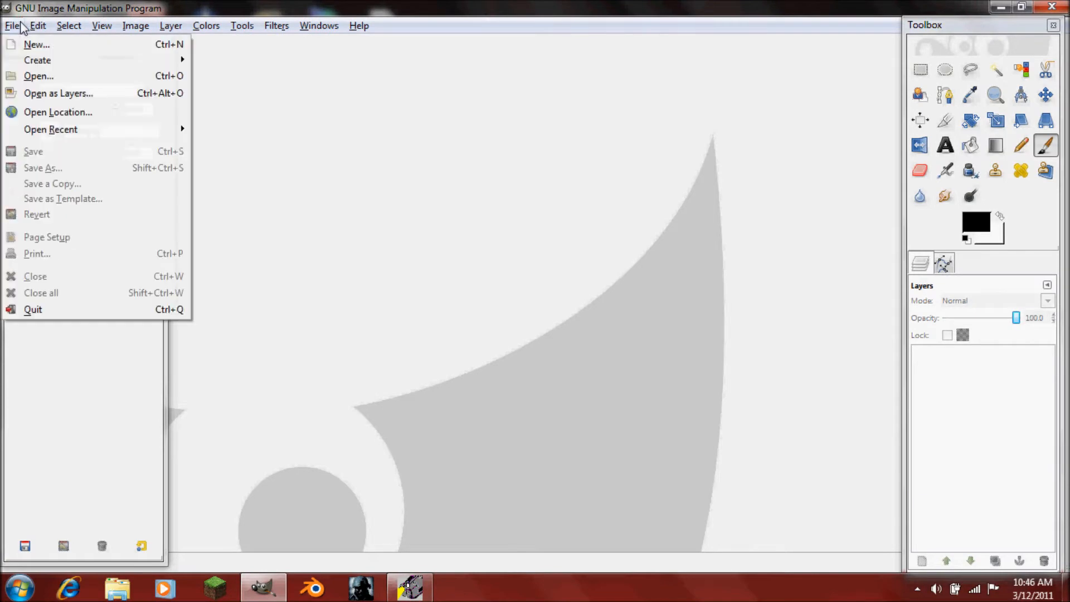
left_click(43, 77)
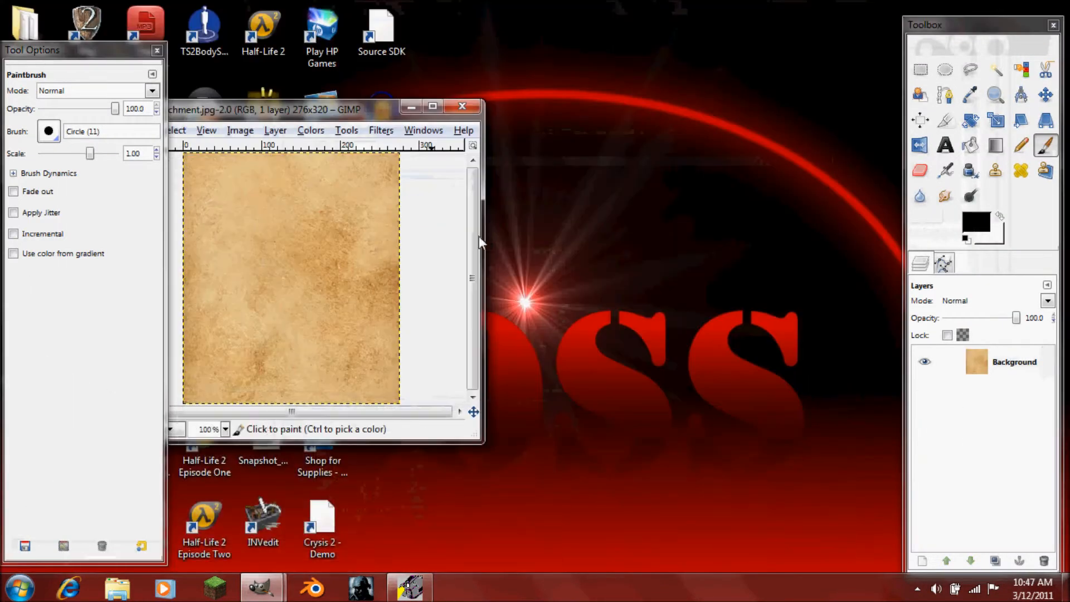
double_click(354, 112)
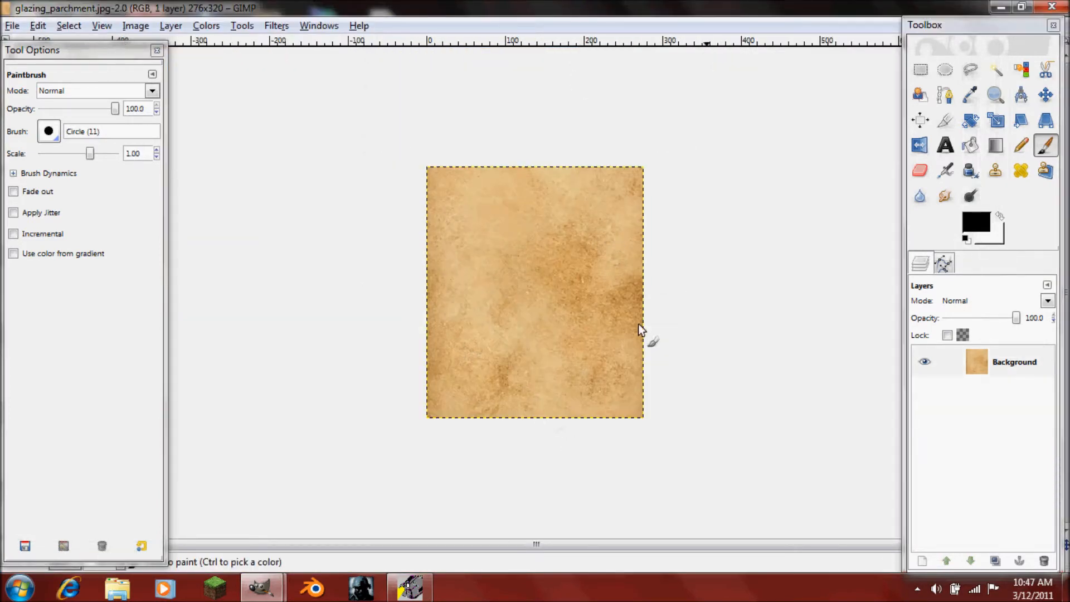
Resize the canvas to 400 × 464 pixels with the parchment centered, and add an alpha channel to its layer
left_click(171, 25)
mouse_move(135, 26)
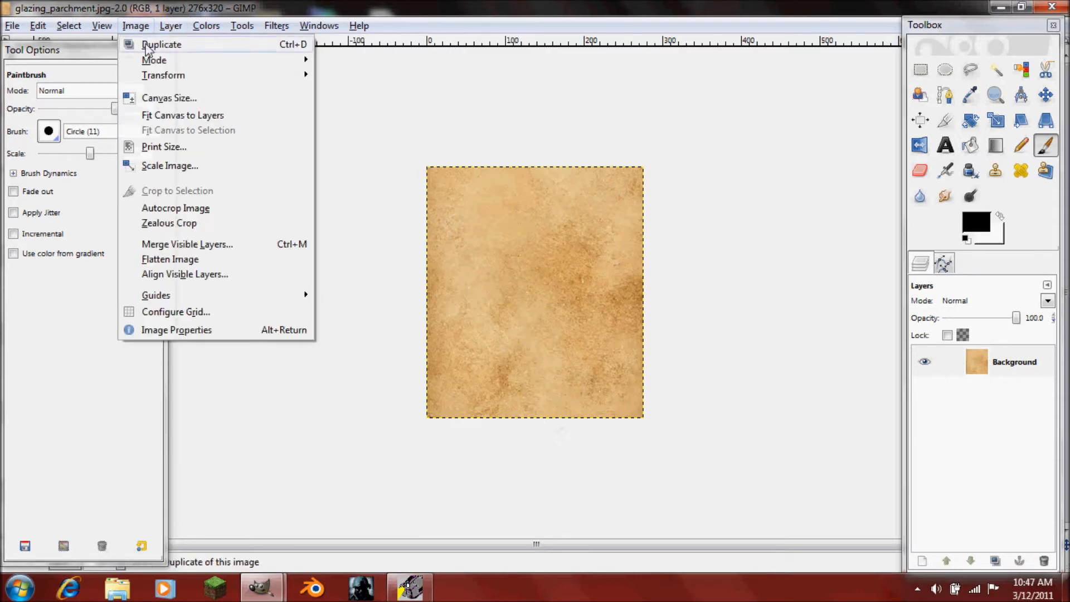
left_click(150, 99)
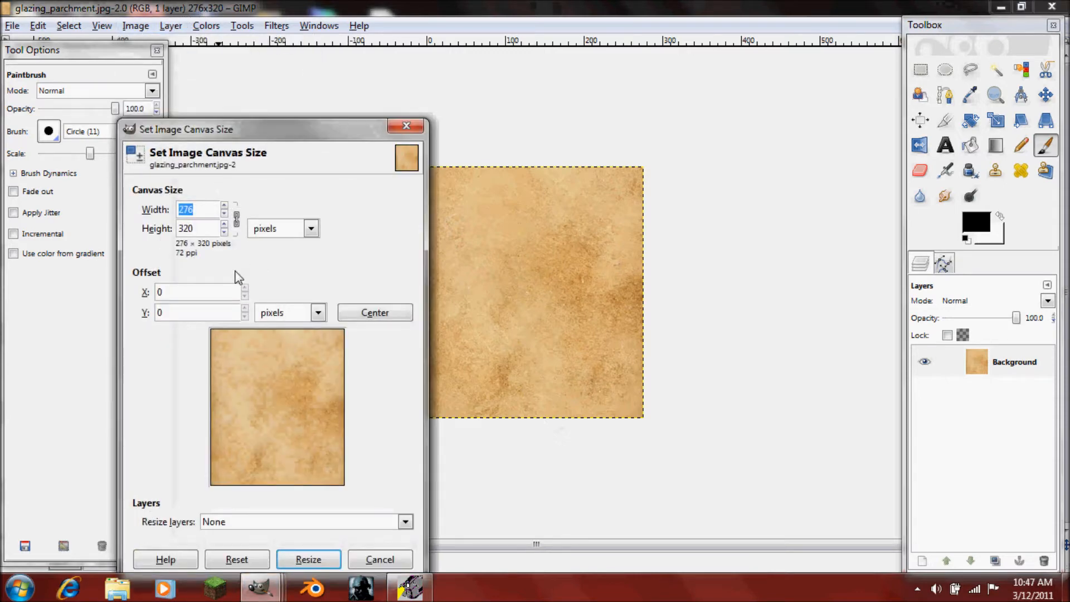
type("400")
left_click(199, 231)
left_click(388, 314)
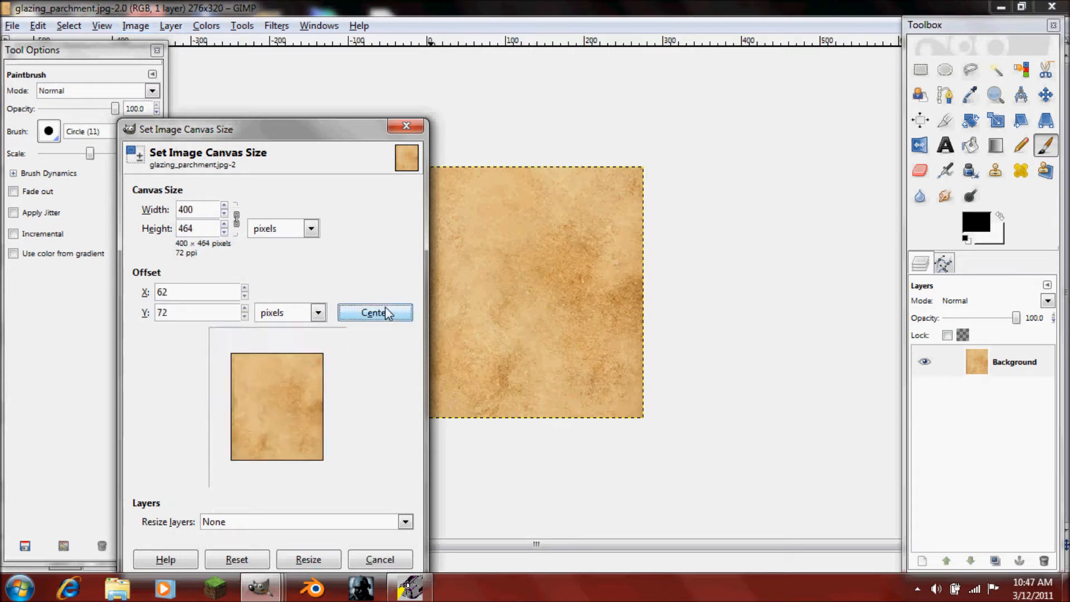
left_click(311, 560)
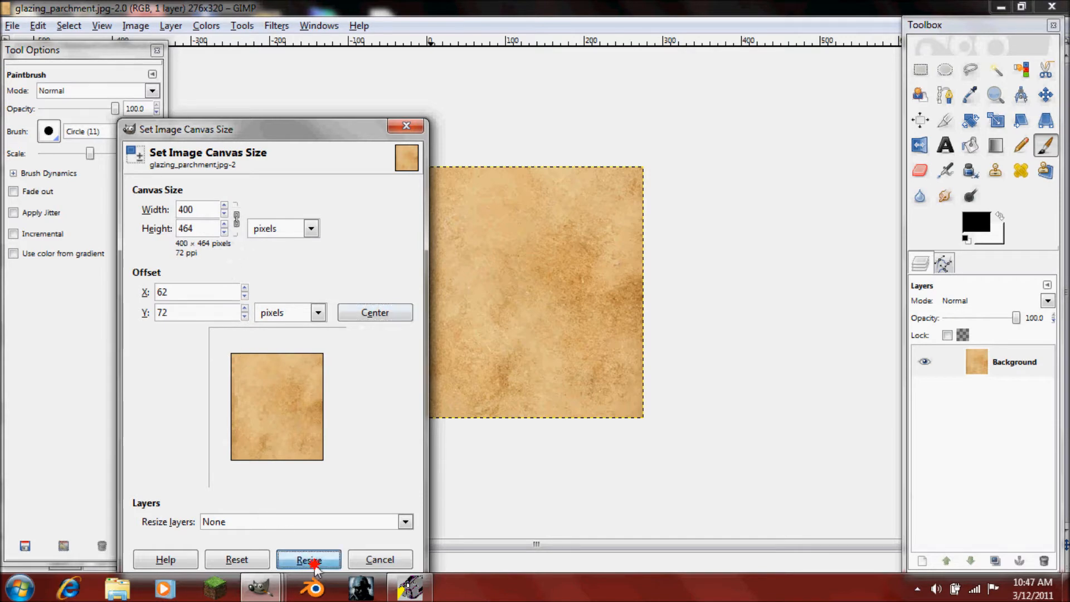
right_click(979, 371)
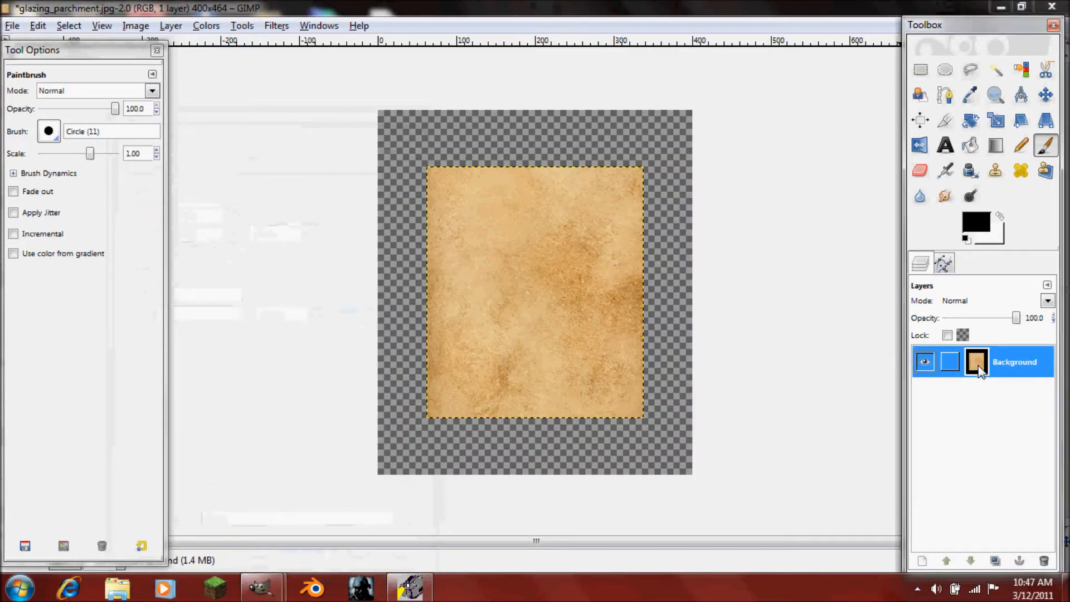
left_click(895, 330)
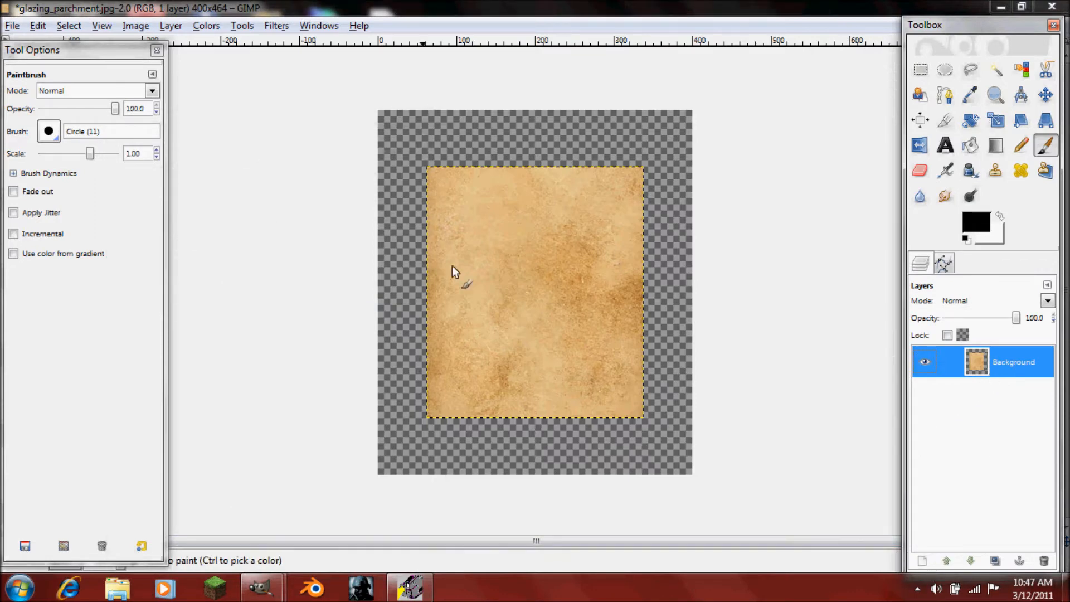
Import js_woodslats.jpg as a new layer and place it beneath the parchment layer
left_click(12, 25)
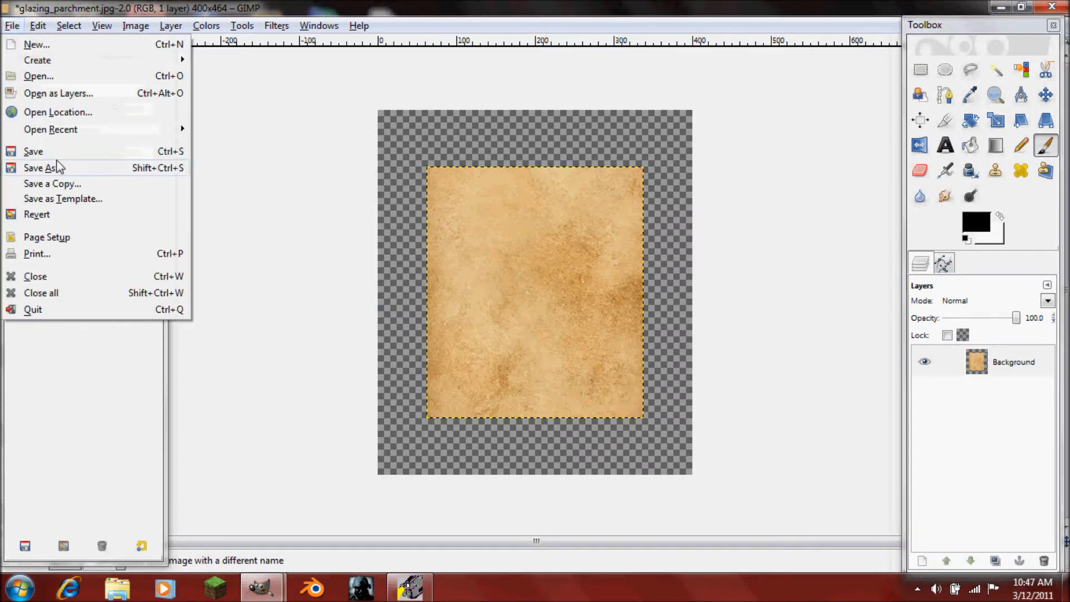
left_click(65, 94)
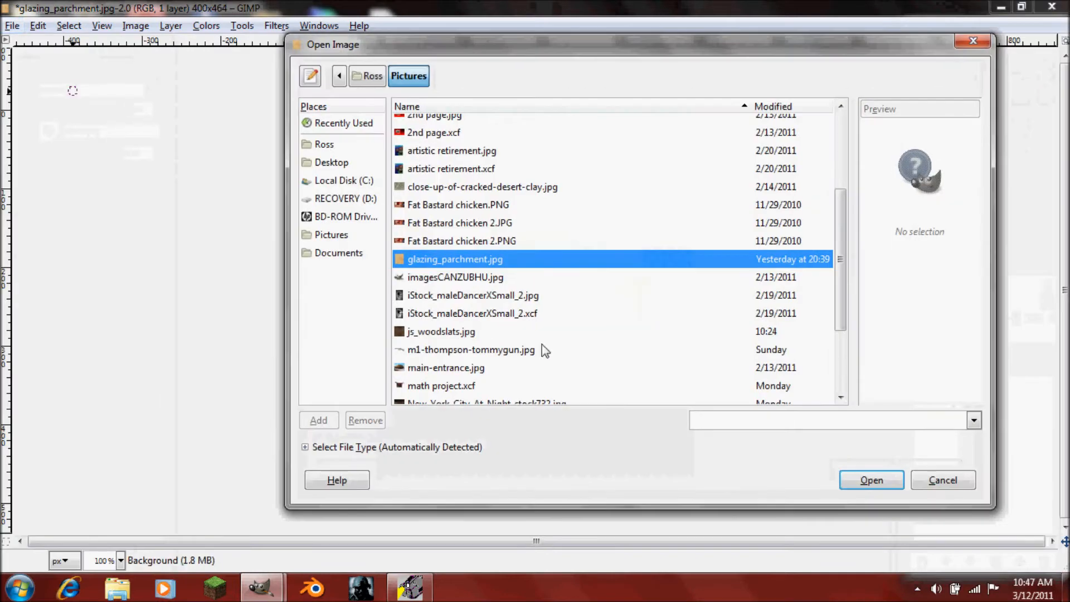
scroll(486, 346, "down", 3)
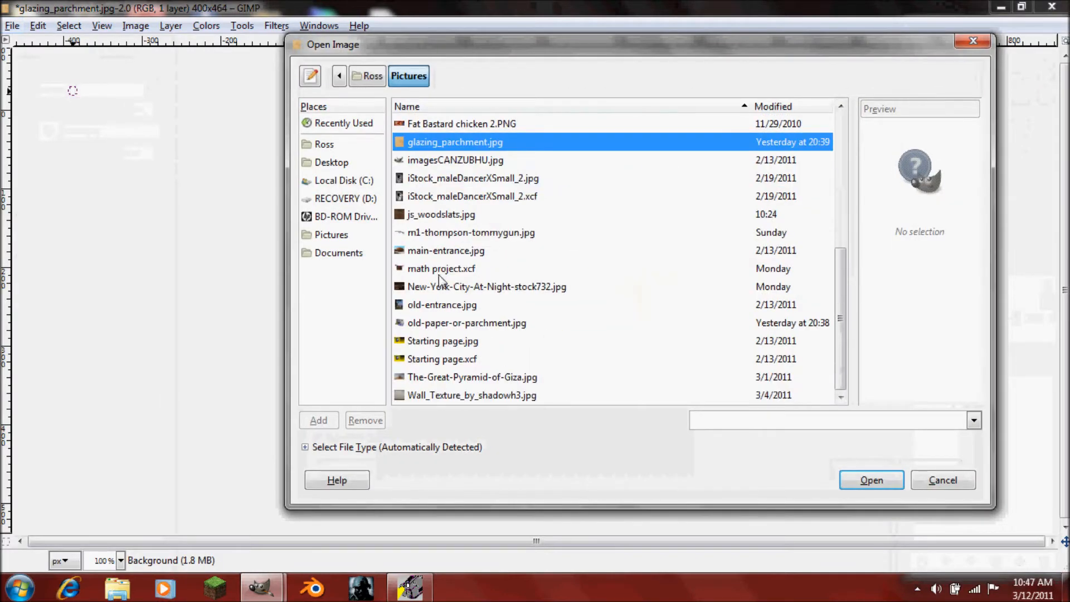
left_click(432, 218)
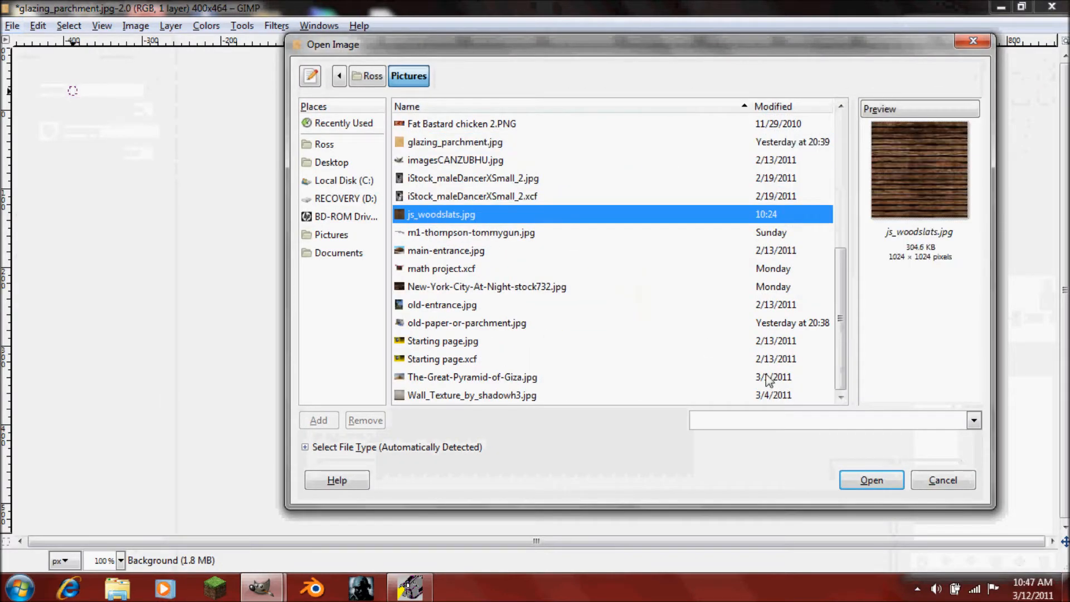
left_click(883, 481)
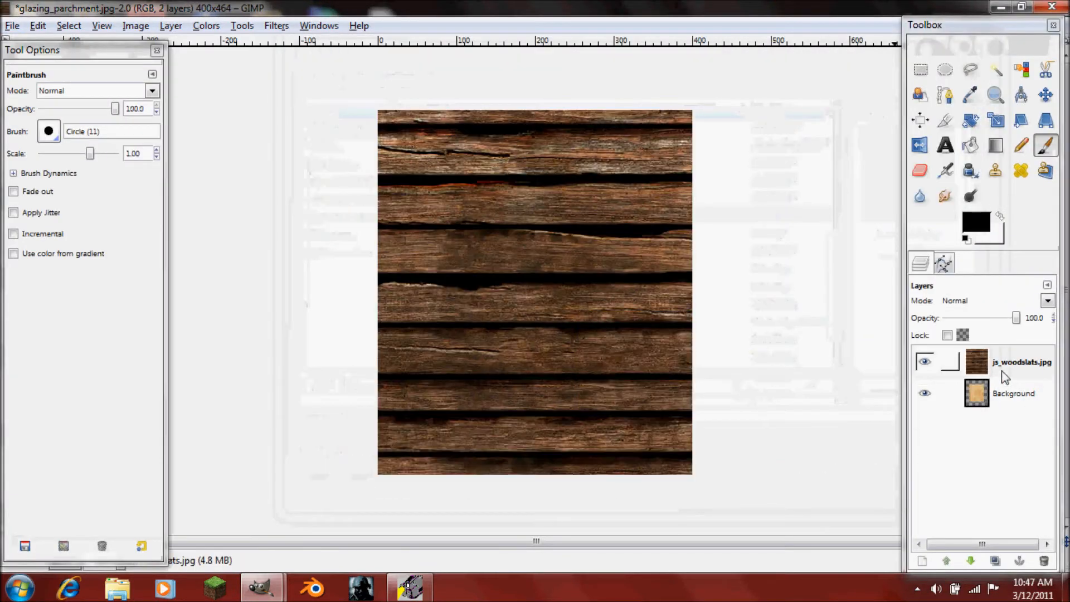
left_click_drag(991, 372, 994, 418)
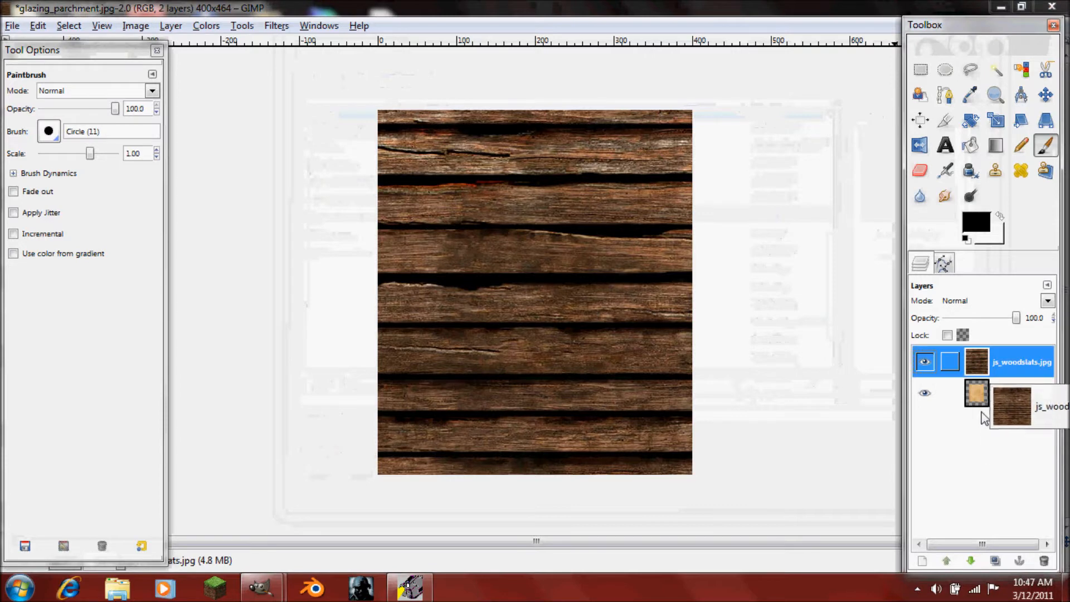
left_click(970, 561)
Expand the parchment layer's boundary to the full image size
left_click(1013, 362)
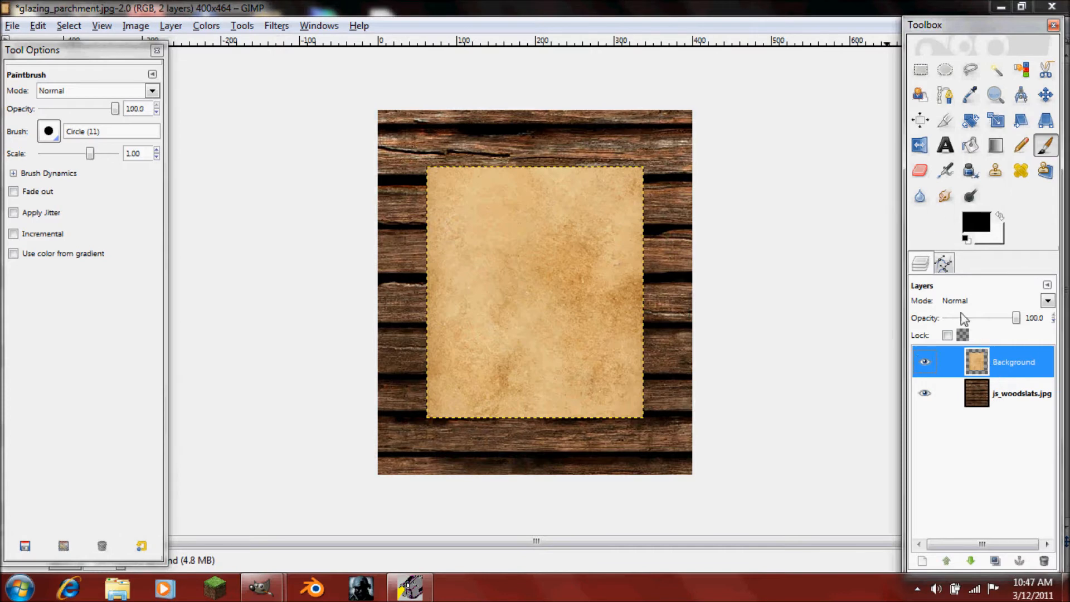
right_click(980, 362)
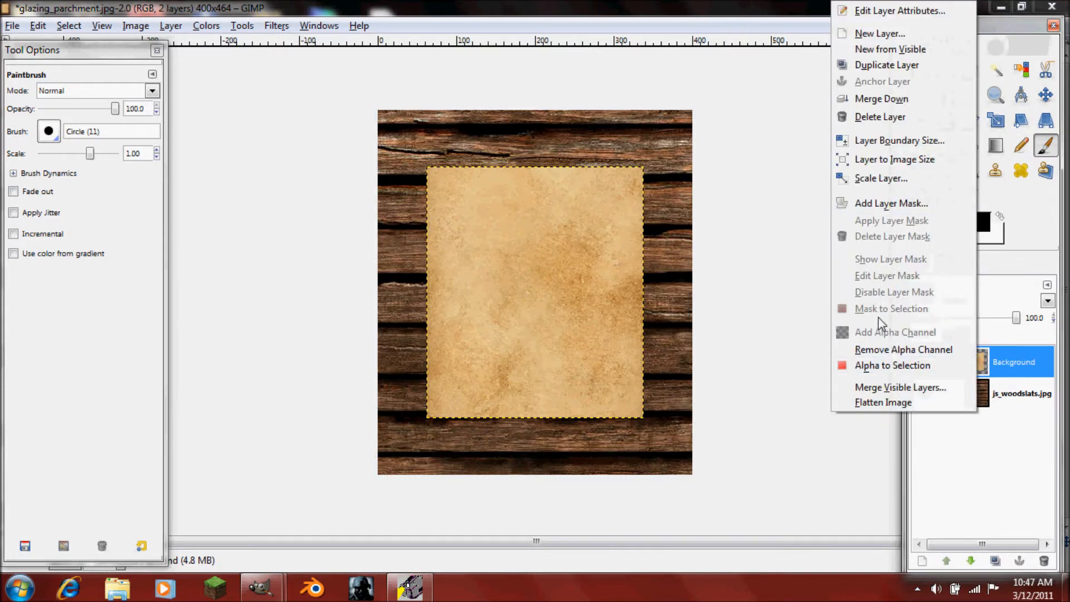
left_click(882, 160)
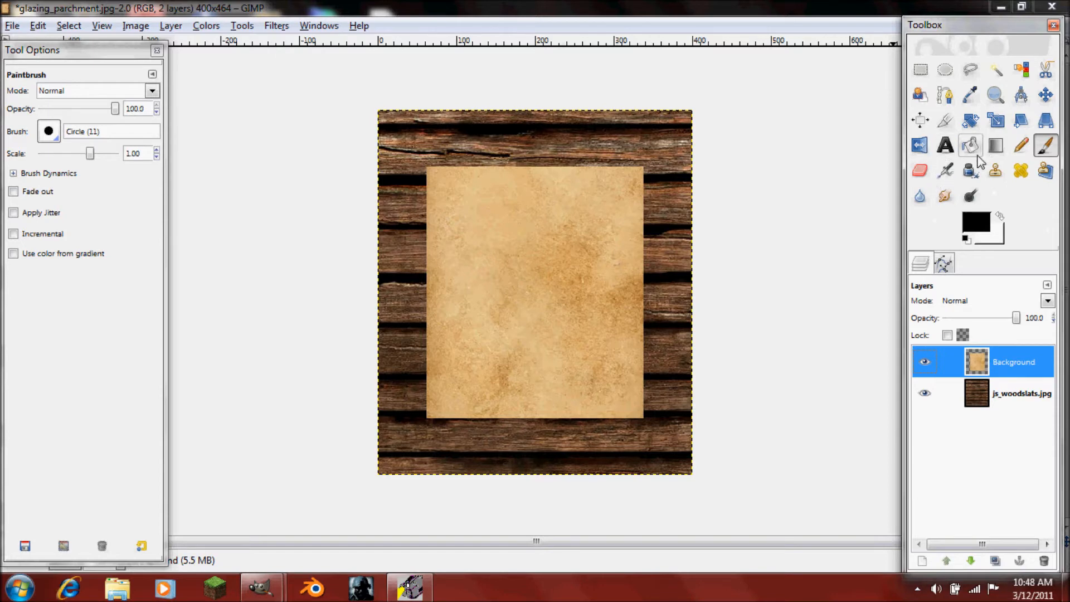
Erase ragged spots along all four edges of the parchment using the Eraser with the Vine brush
left_click(922, 178)
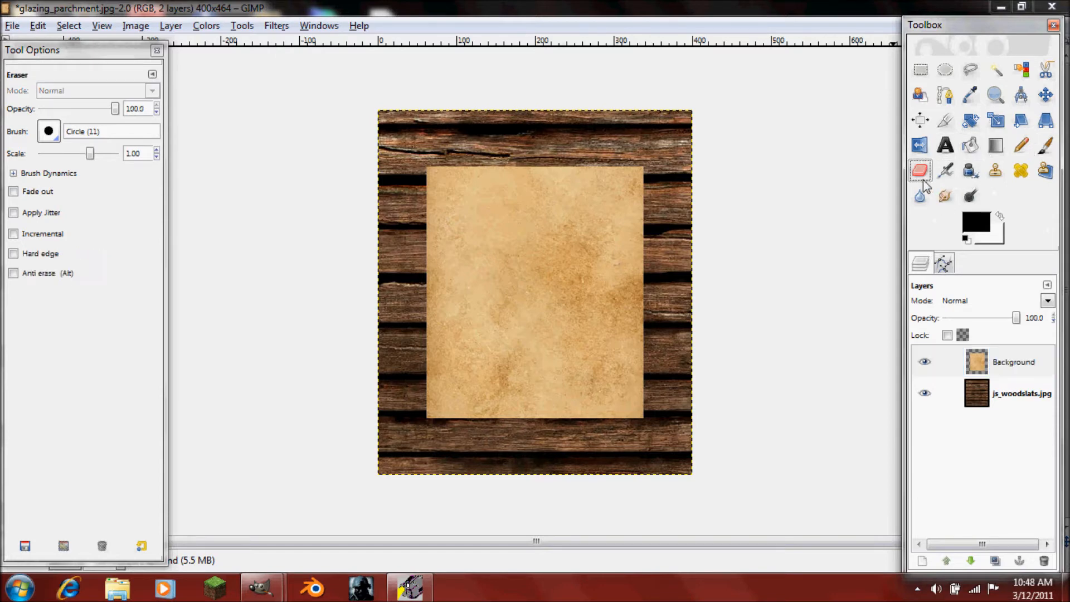
left_click(49, 132)
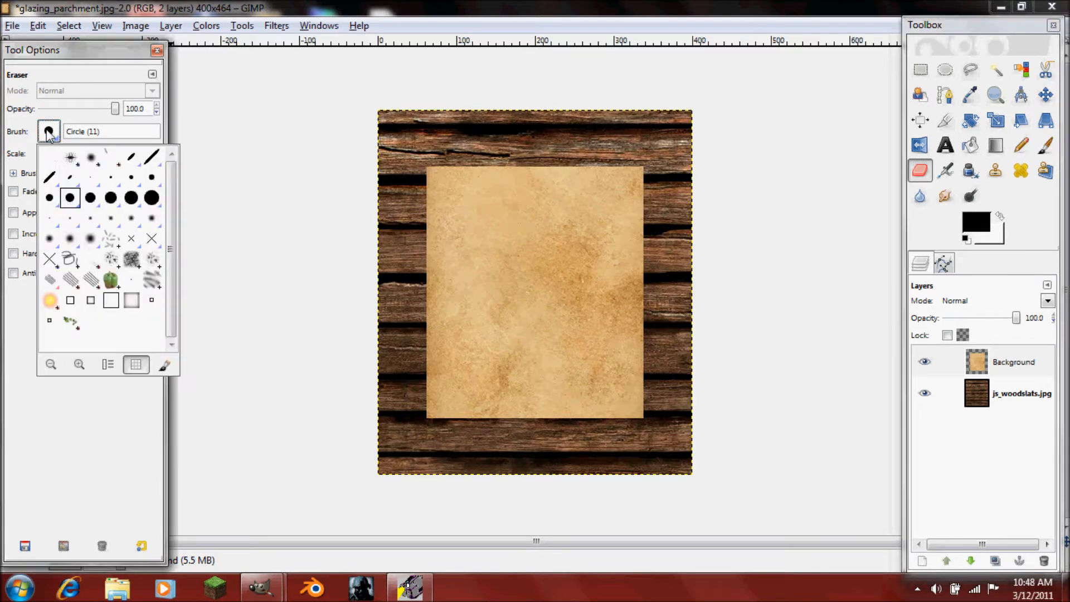
left_click(71, 323)
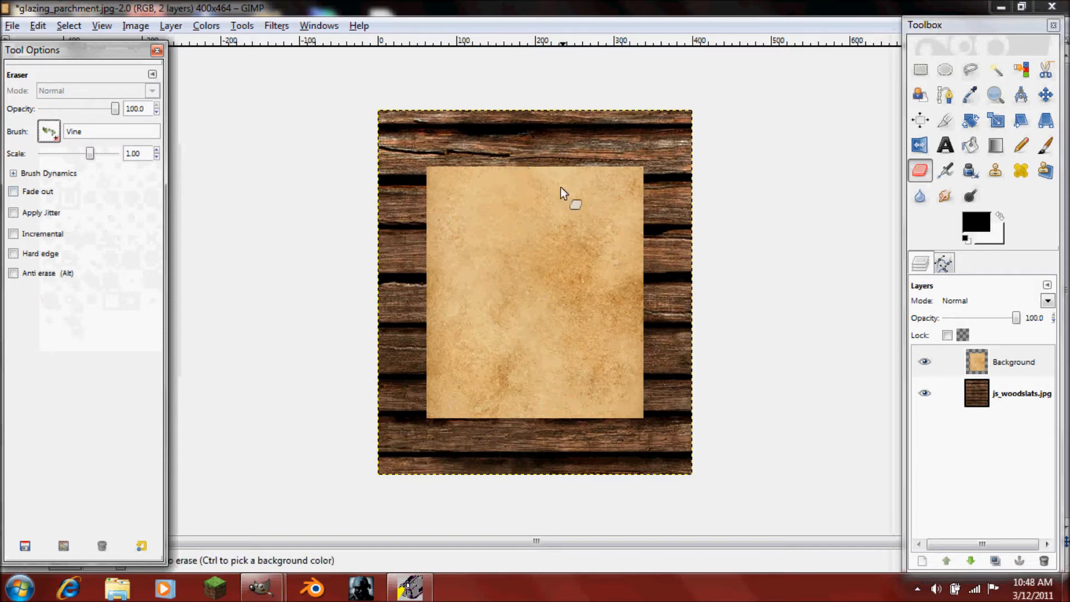
left_click(494, 170)
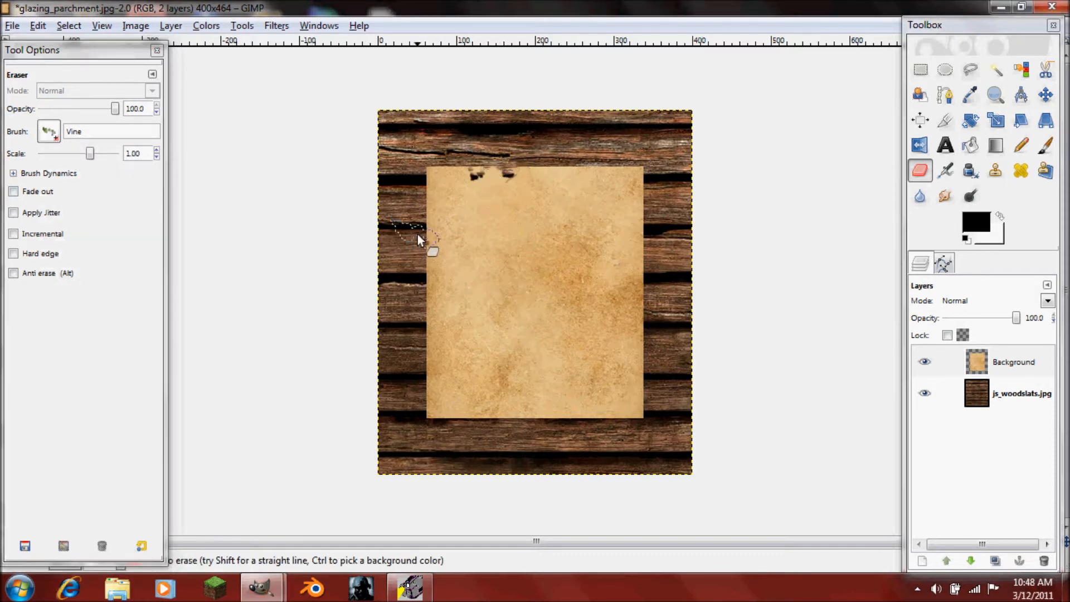
left_click(426, 385)
left_click(630, 413)
left_click(653, 326)
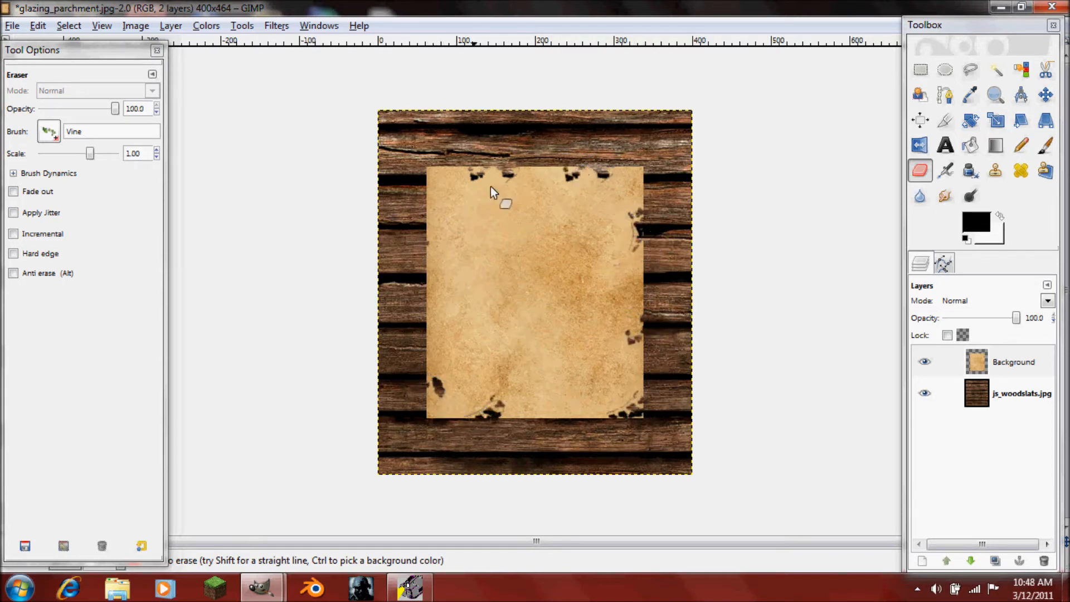
left_click(435, 189)
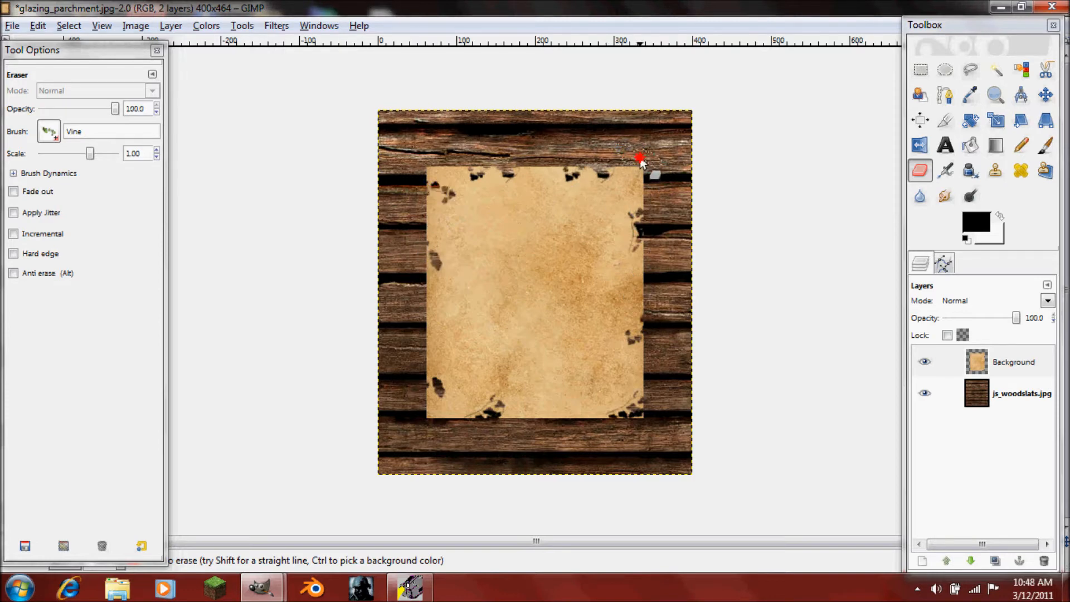
left_click(425, 325)
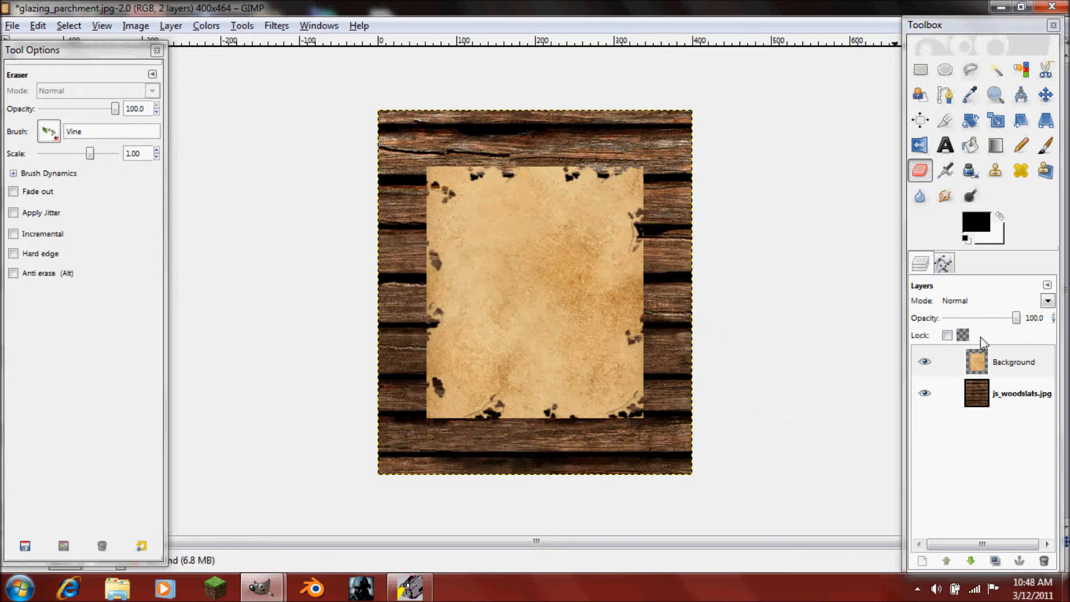
Create a selection from the parchment layer's alpha and sharpen the selection
left_click(1000, 363)
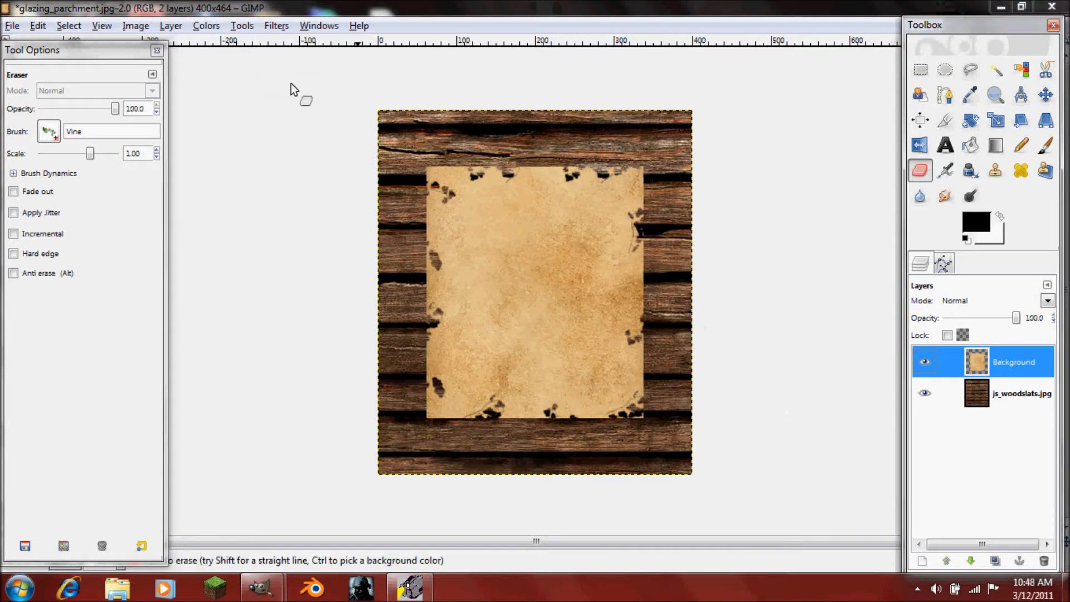
right_click(997, 369)
left_click(929, 363)
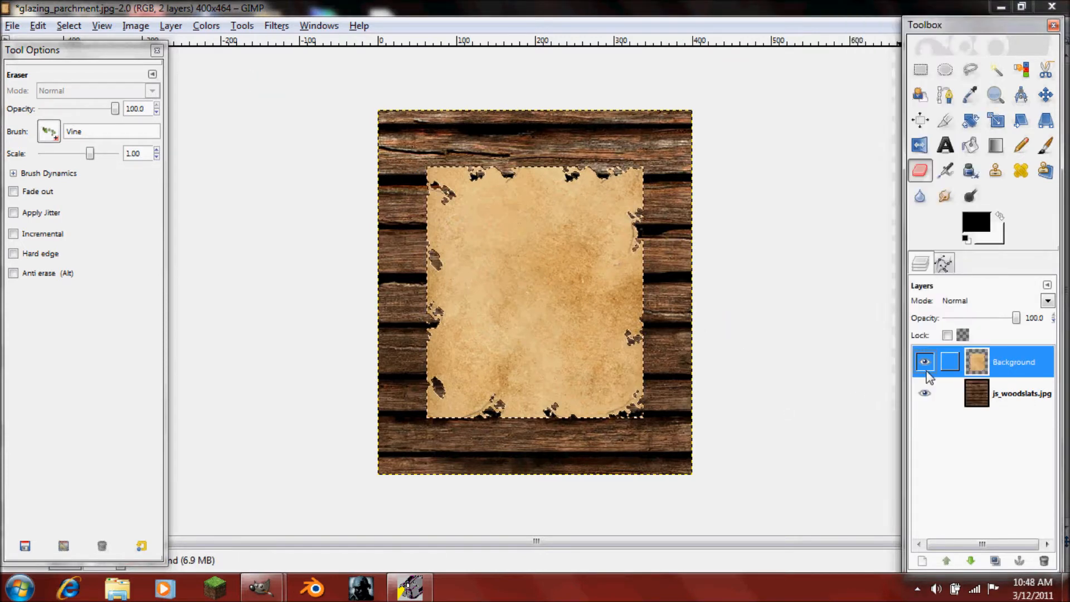
left_click(81, 26)
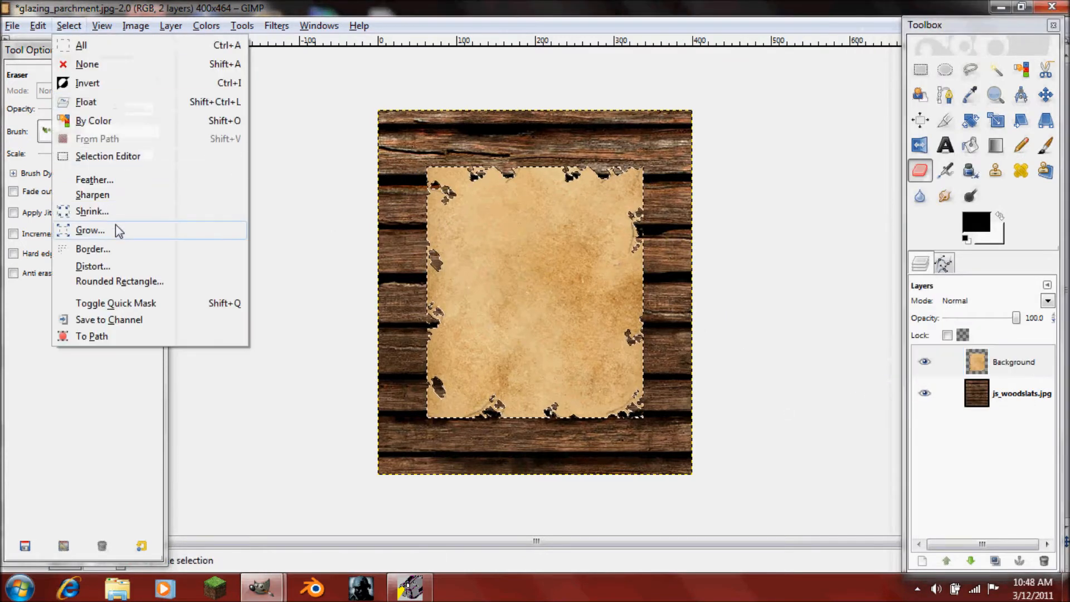
left_click(118, 193)
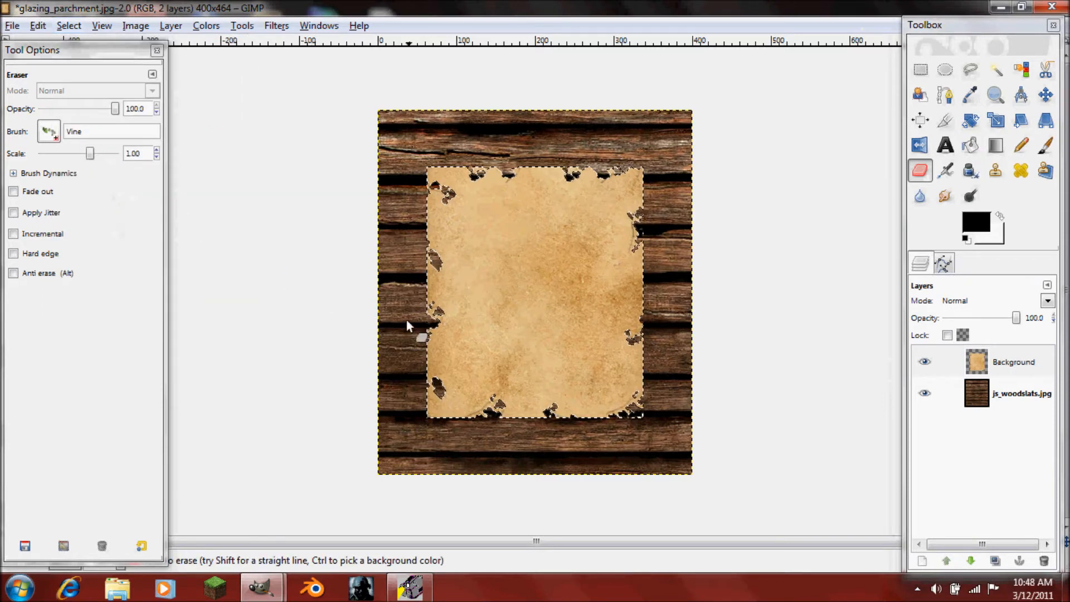
Feather the parchment selection by 20 pixels
left_click(69, 25)
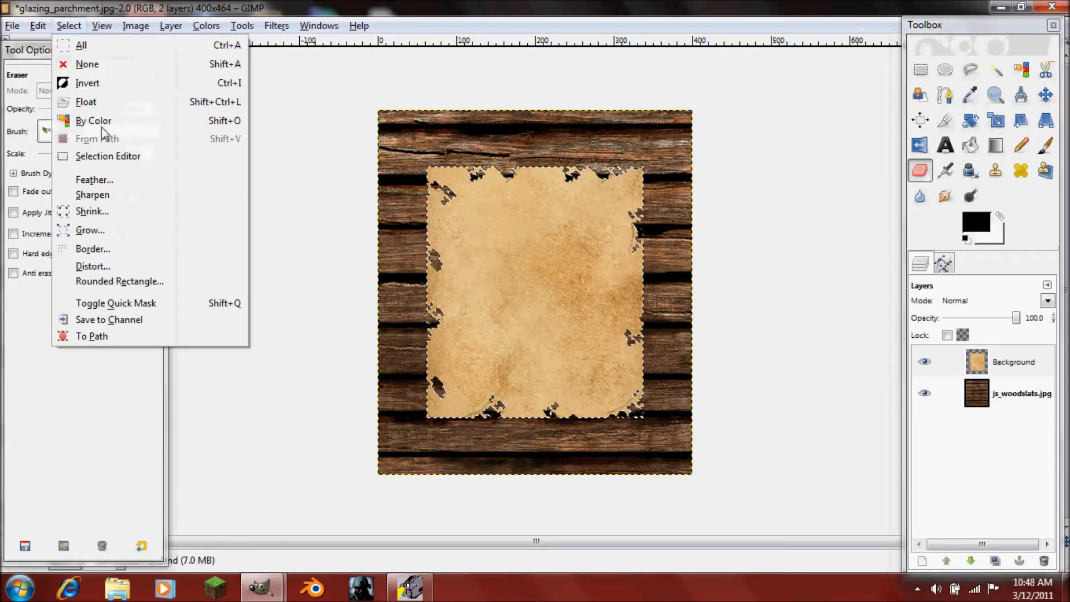
left_click(125, 183)
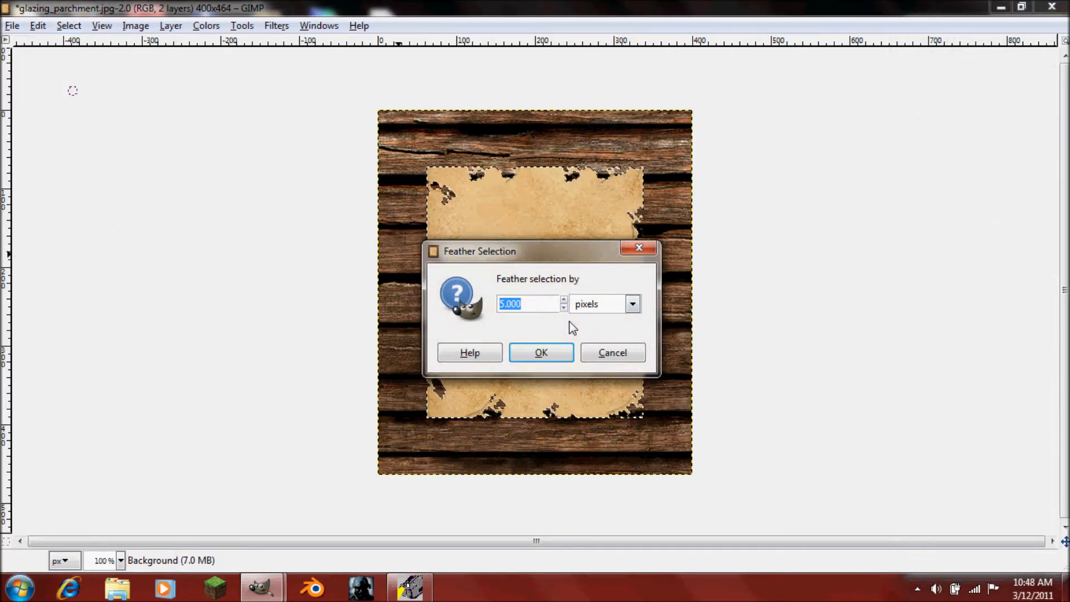
type("20")
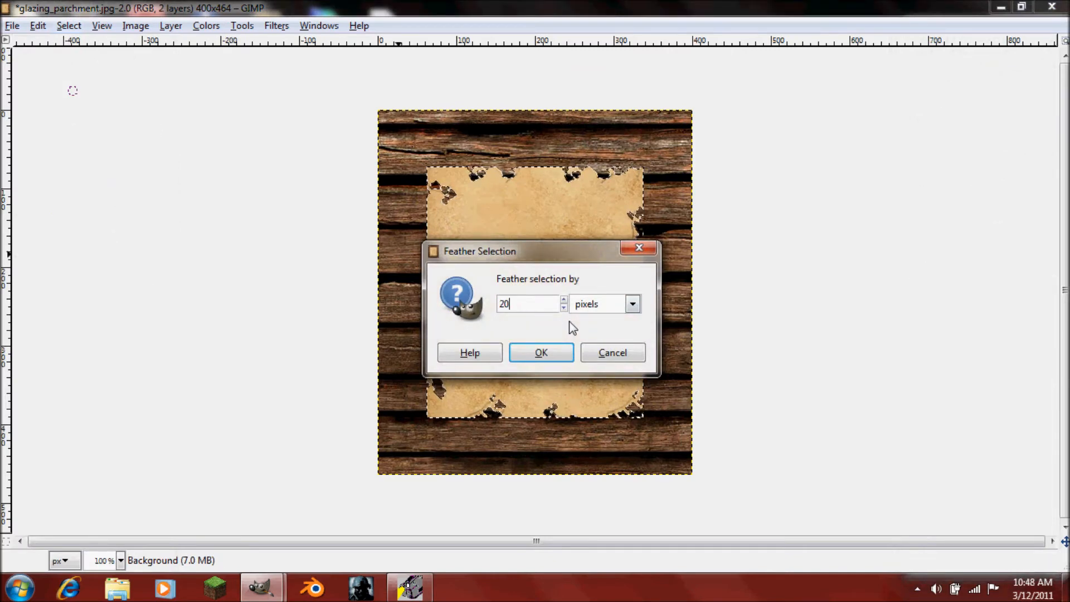
left_click(545, 352)
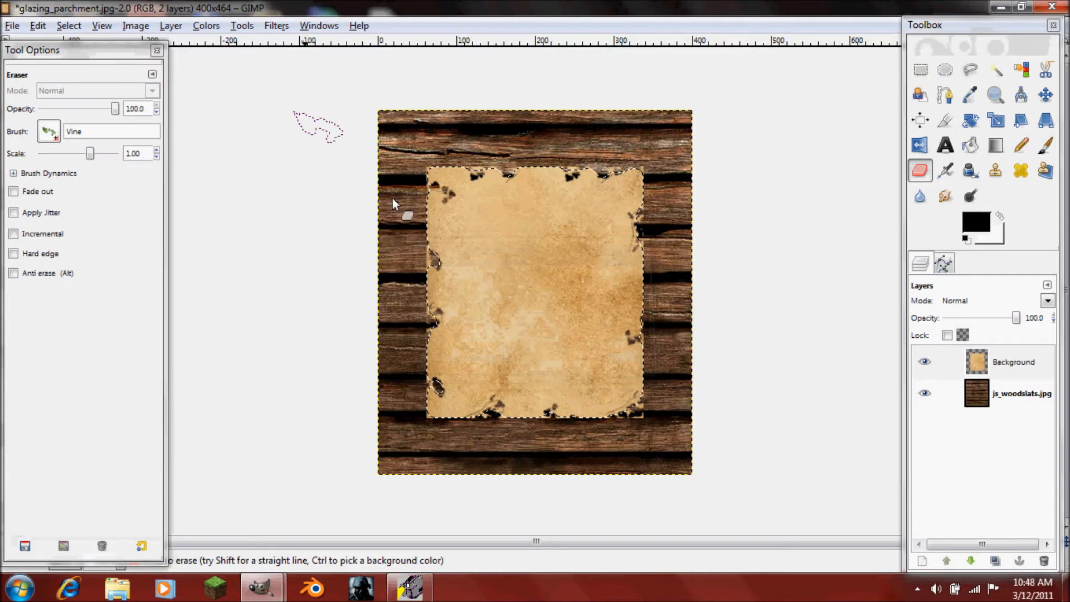
Select the entire image in place of the parchment selection and check the parchment's edges up close
left_click(69, 25)
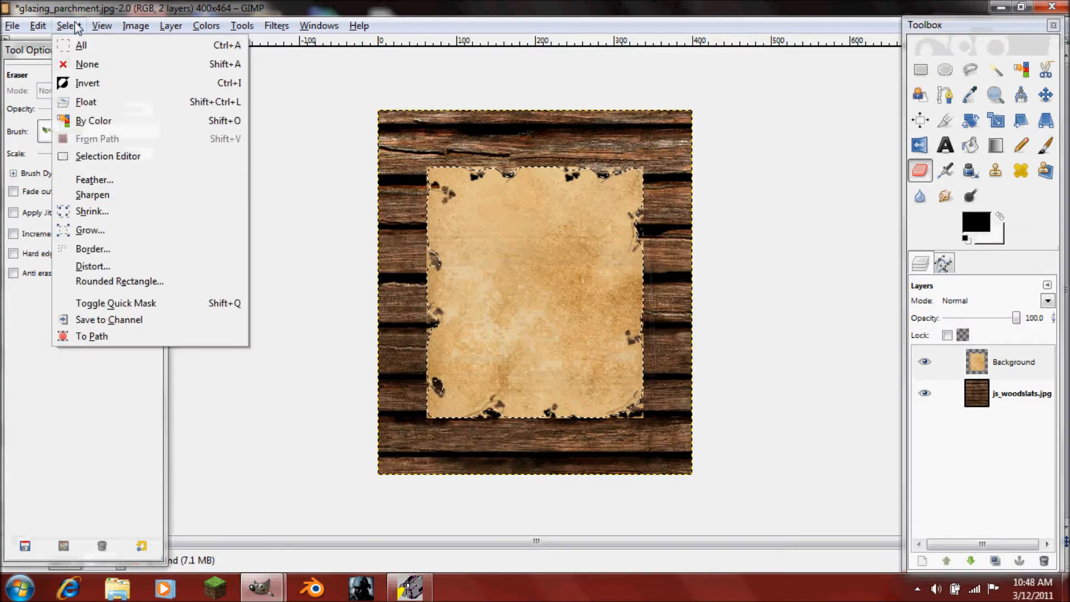
left_click(87, 43)
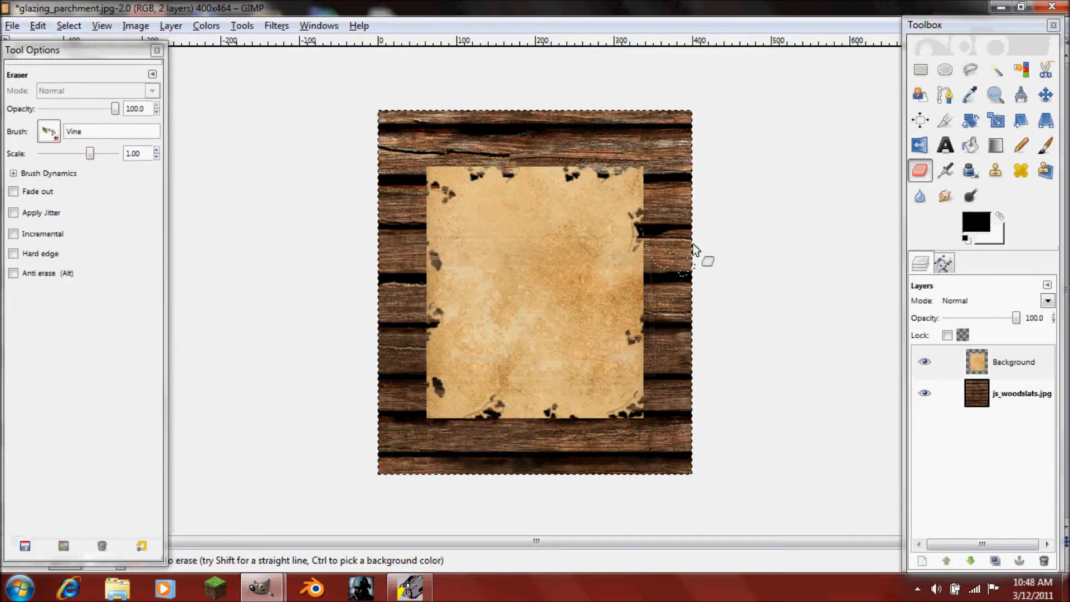
scroll(491, 424, "up", 1)
scroll(491, 423, "up", 3)
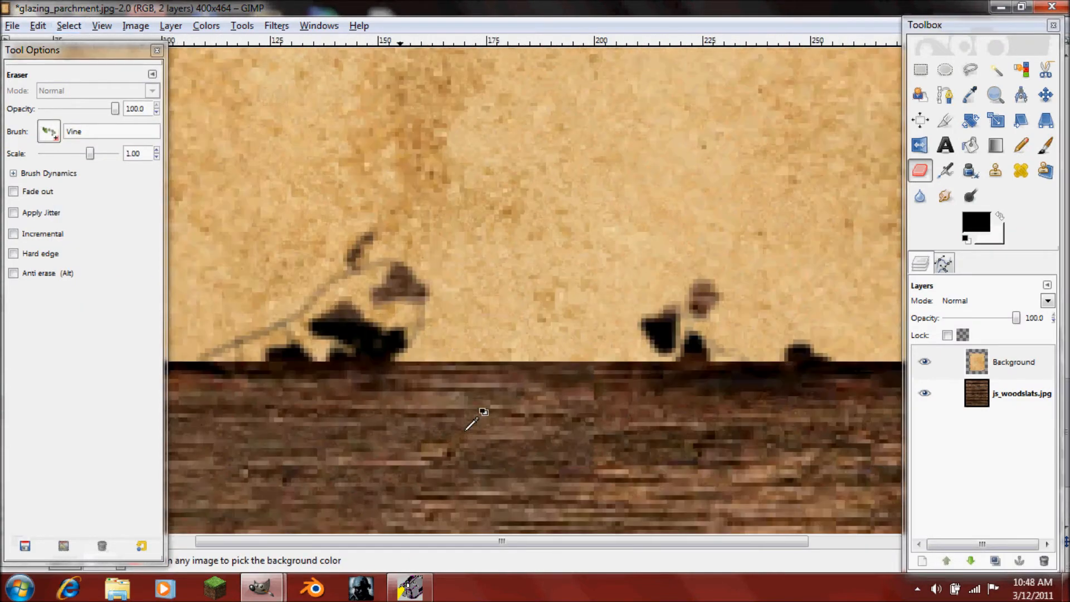
scroll(506, 219, "down", 5)
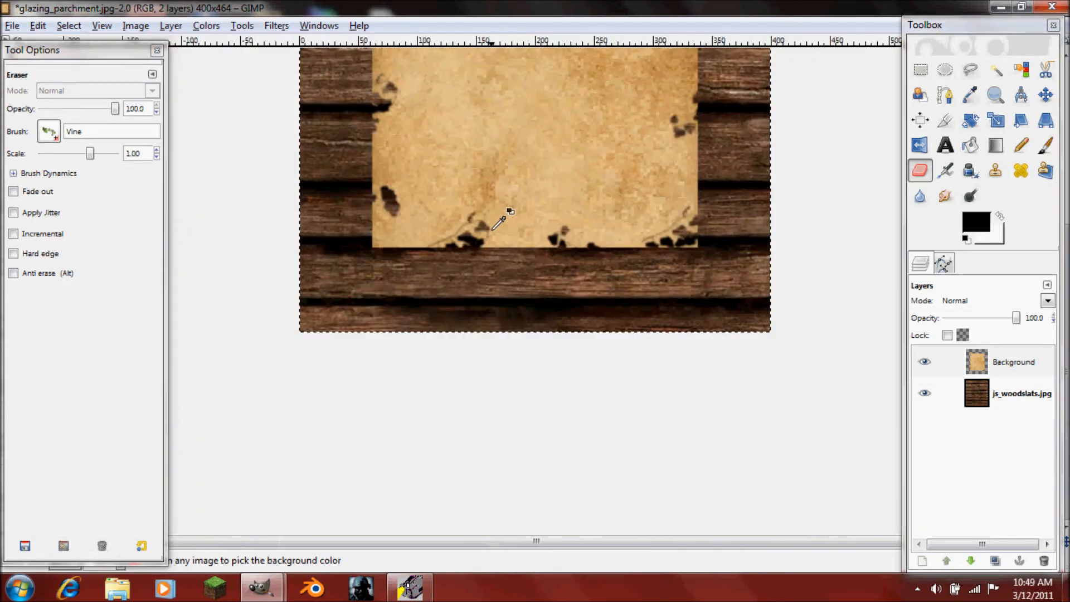
scroll(680, 306, "down", 2)
scroll(512, 369, "up", 1)
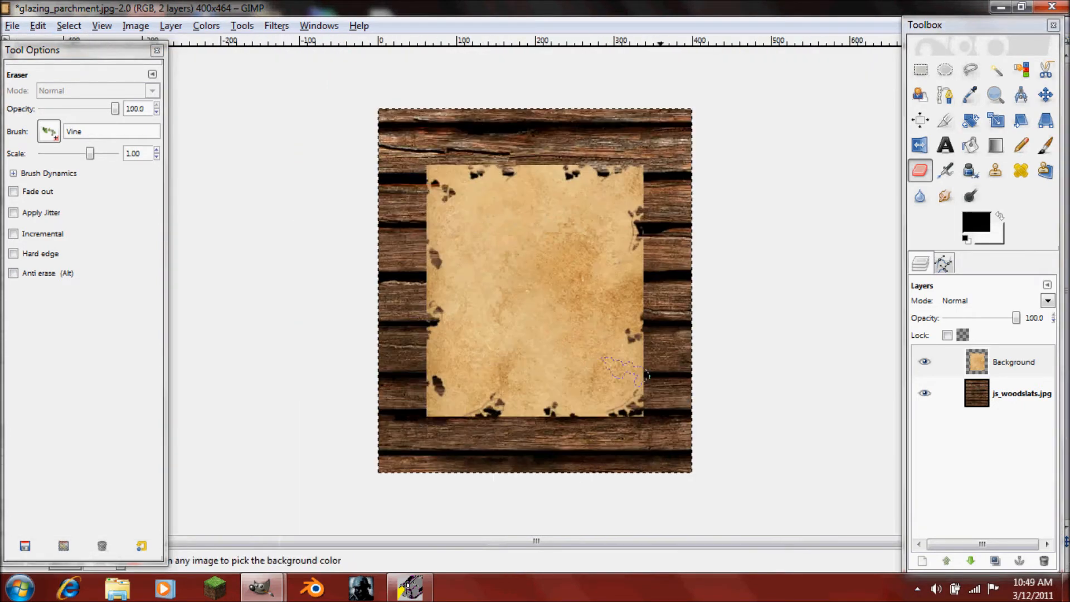
Feather a selection made from the parchment layer's alpha, and replace it with a selection of the whole image
right_click(998, 362)
left_click(892, 365)
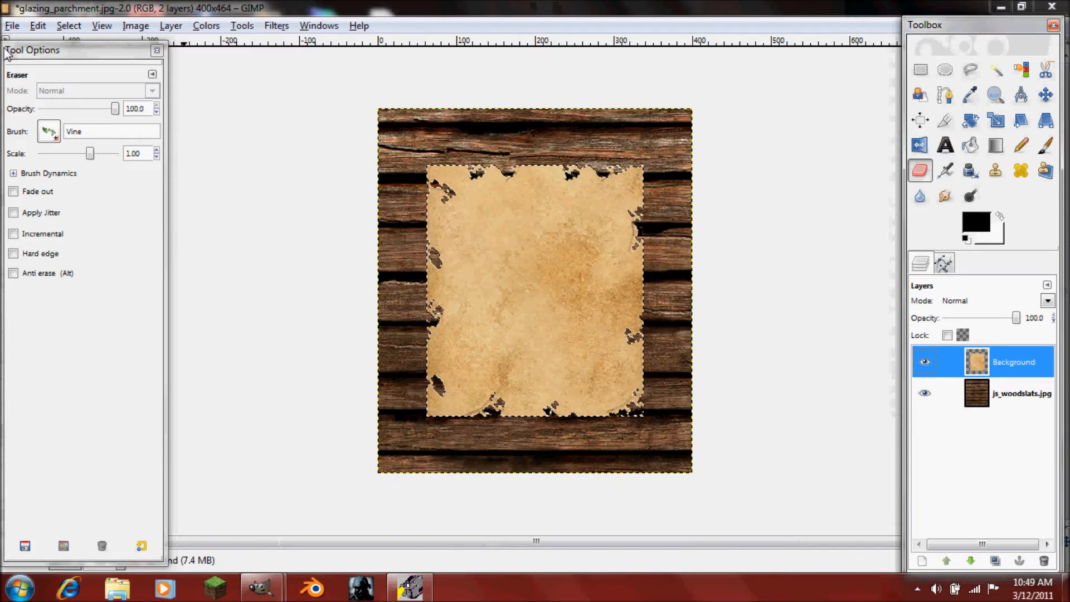
left_click(68, 25)
left_click(109, 182)
left_click(543, 352)
left_click(67, 30)
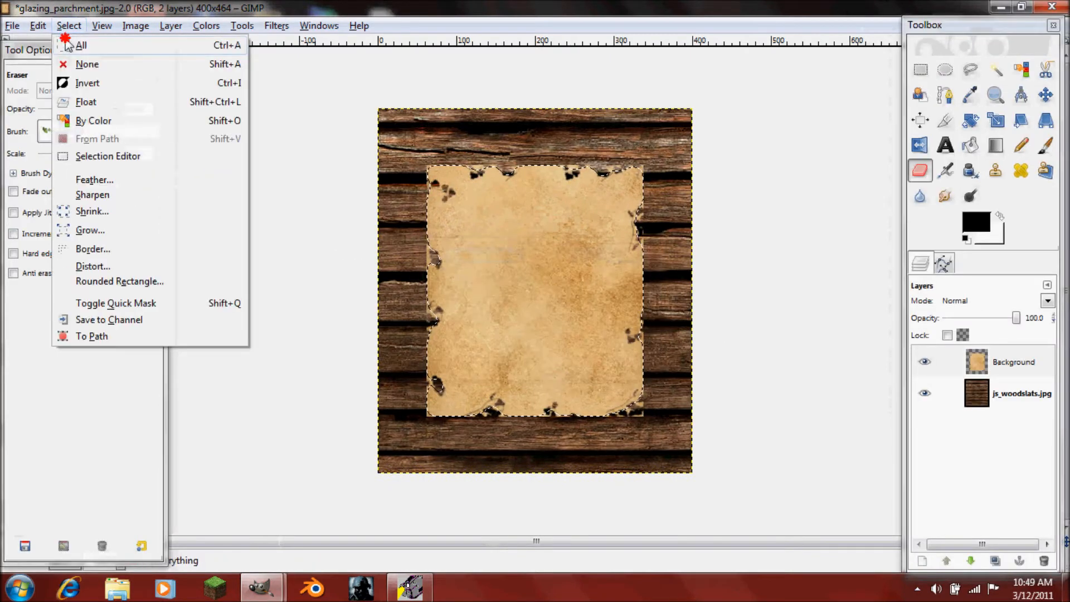
left_click(70, 45)
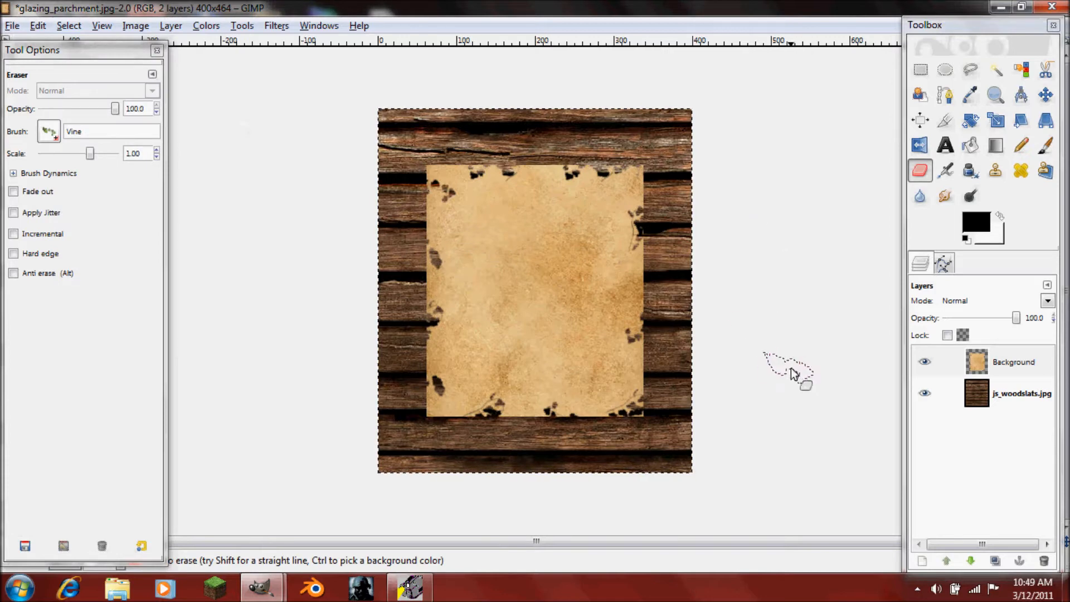
Blur the ragged right edge of the parchment layer using the Blur tool with the Vine brush
left_click(1028, 368)
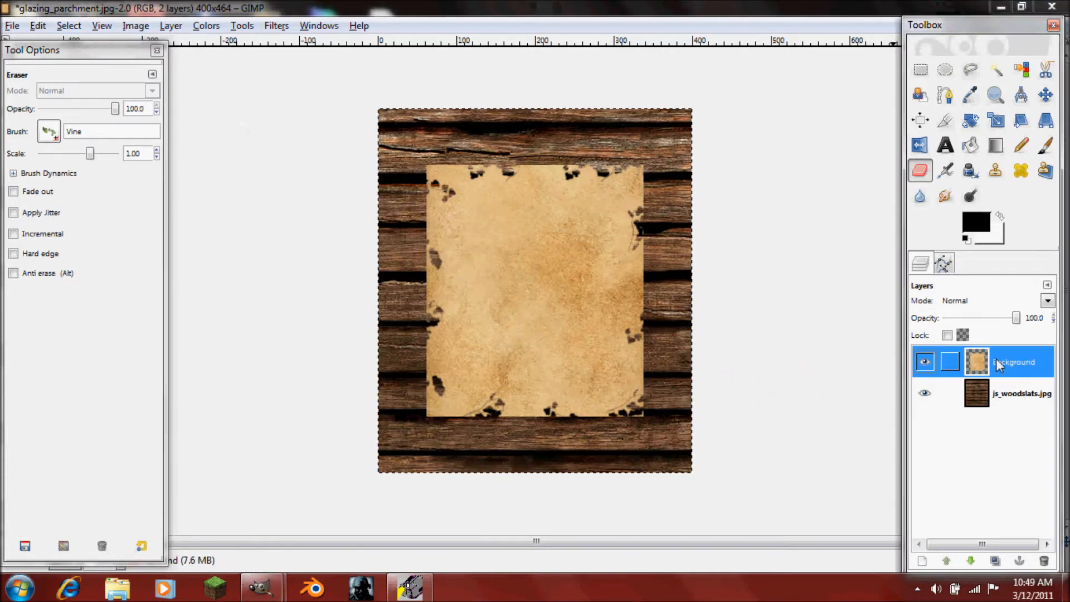
left_click(929, 198)
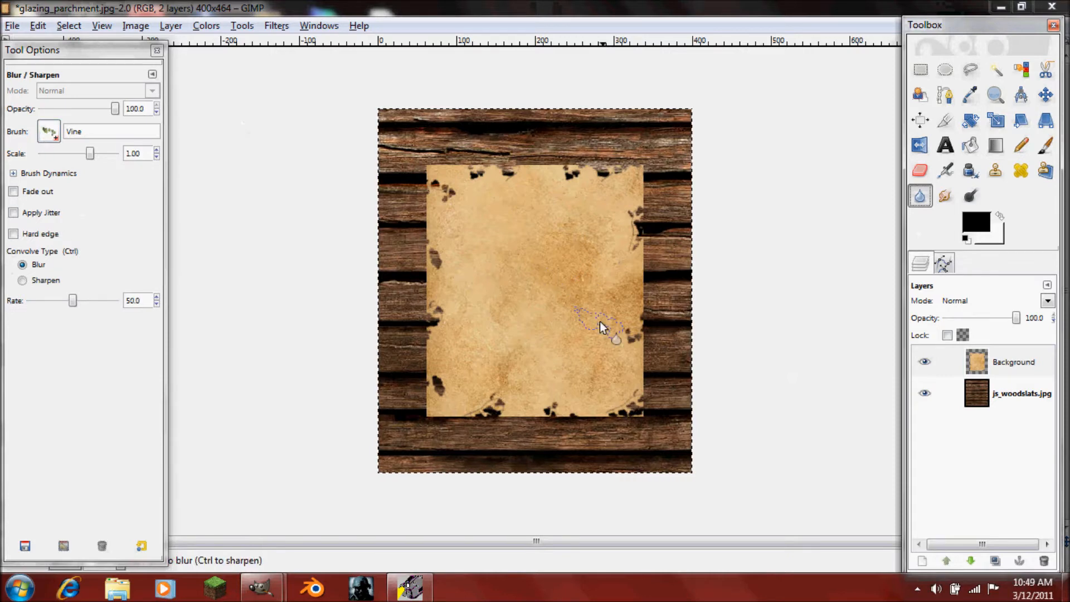
mouse_move(640, 344)
left_mouse_down()
mouse_move(656, 398)
mouse_move(649, 348)
left_mouse_up()
mouse_move(661, 243)
left_mouse_down()
mouse_move(642, 310)
mouse_move(638, 256)
mouse_move(641, 334)
left_mouse_up()
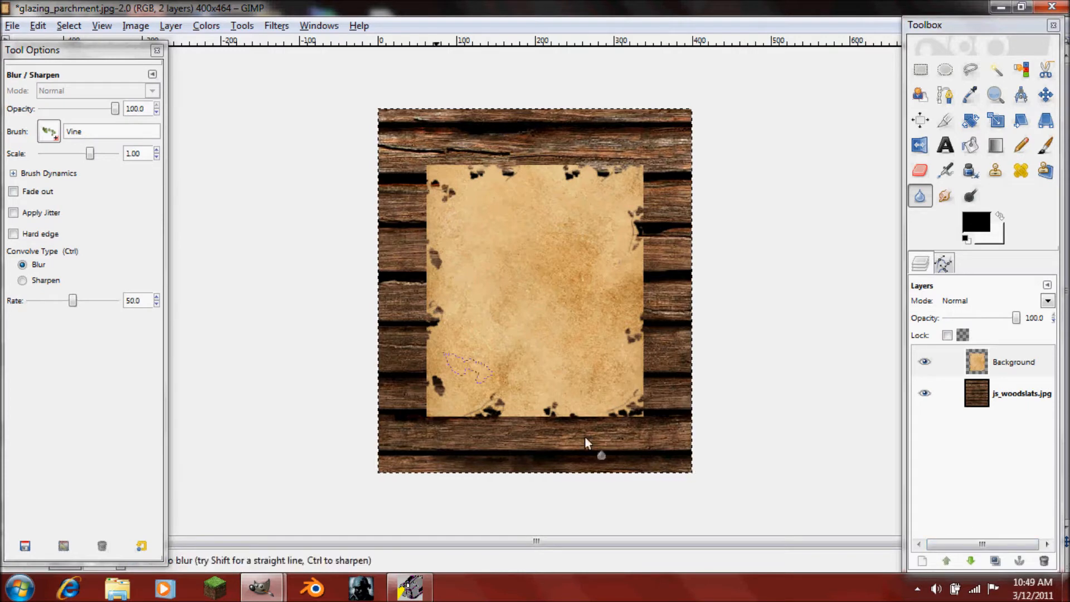
Add Snapshot_20110312.jpg from the Webcam folder in Documents as a new layer in the current image
left_click(6, 27)
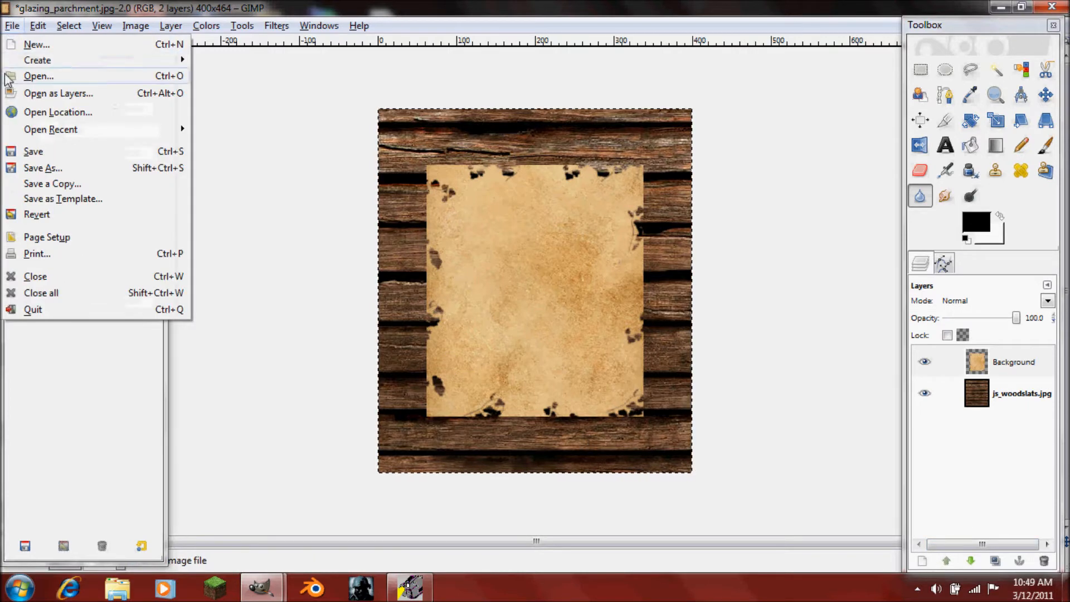
left_click(66, 88)
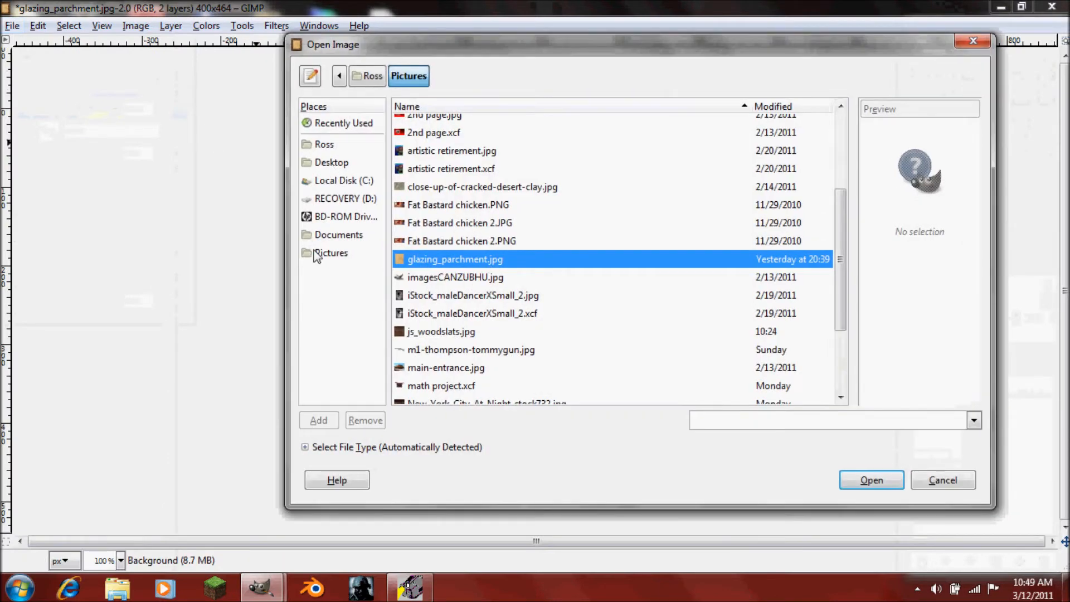
left_click(329, 254)
scroll(561, 316, "down", 5)
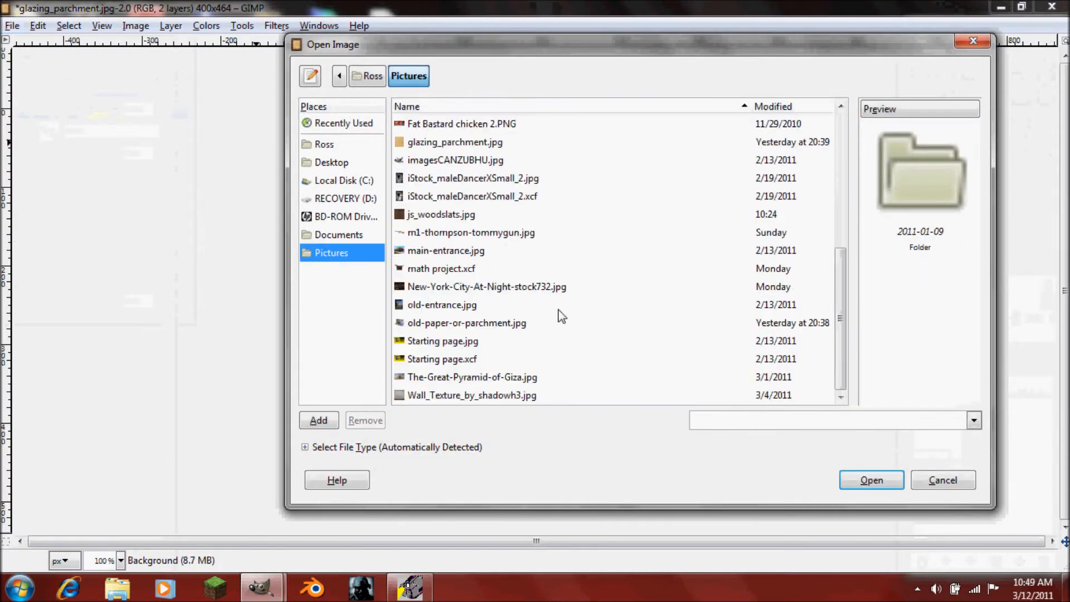
scroll(496, 326, "up", 4)
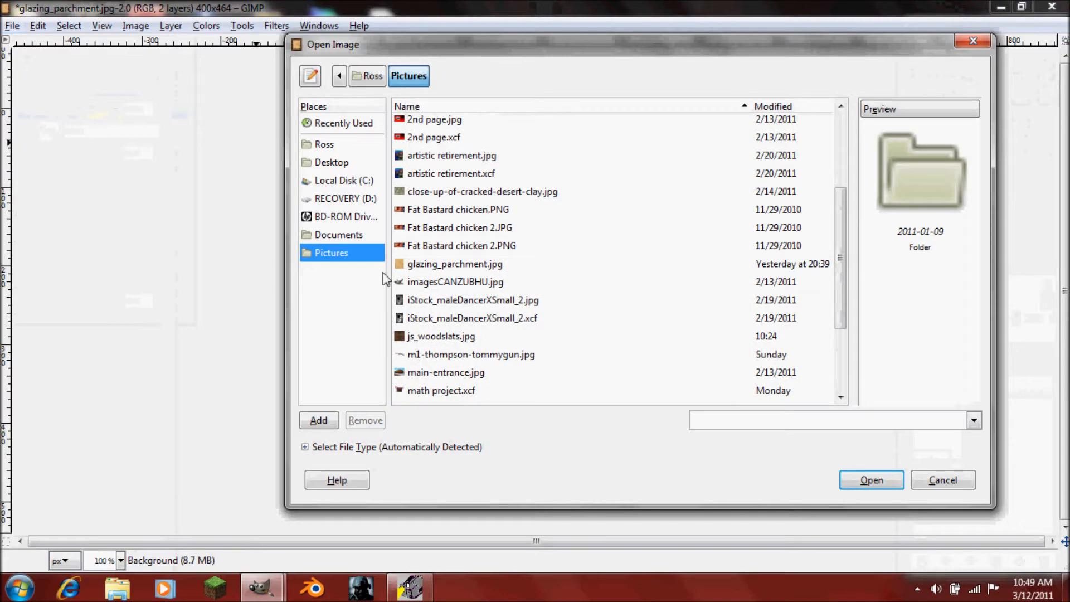
left_click(357, 235)
scroll(477, 327, "down", 5)
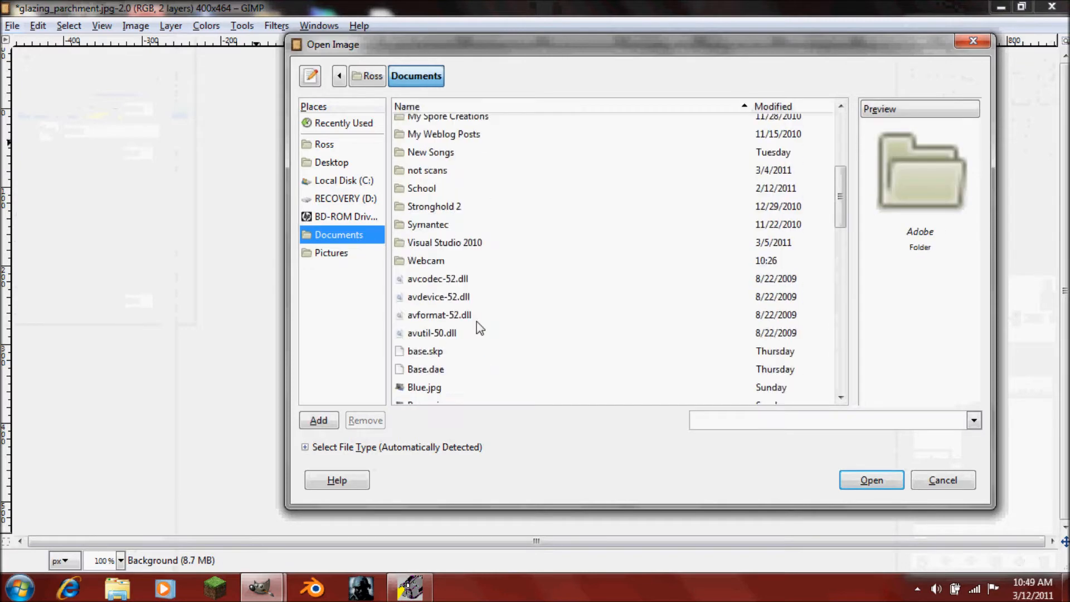
double_click(422, 259)
scroll(468, 256, "down", 10)
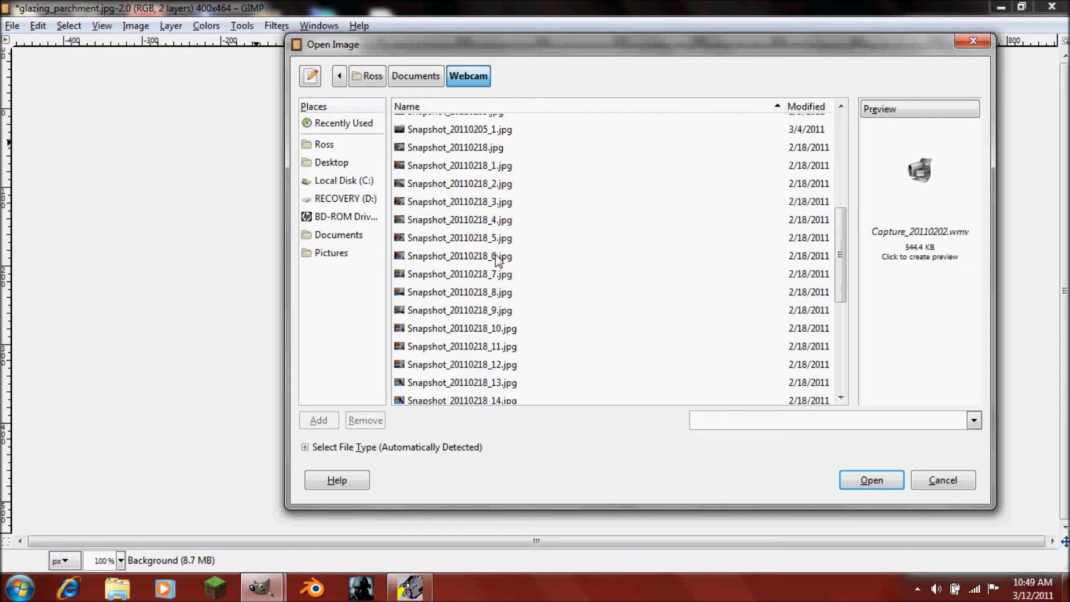
left_click(506, 397)
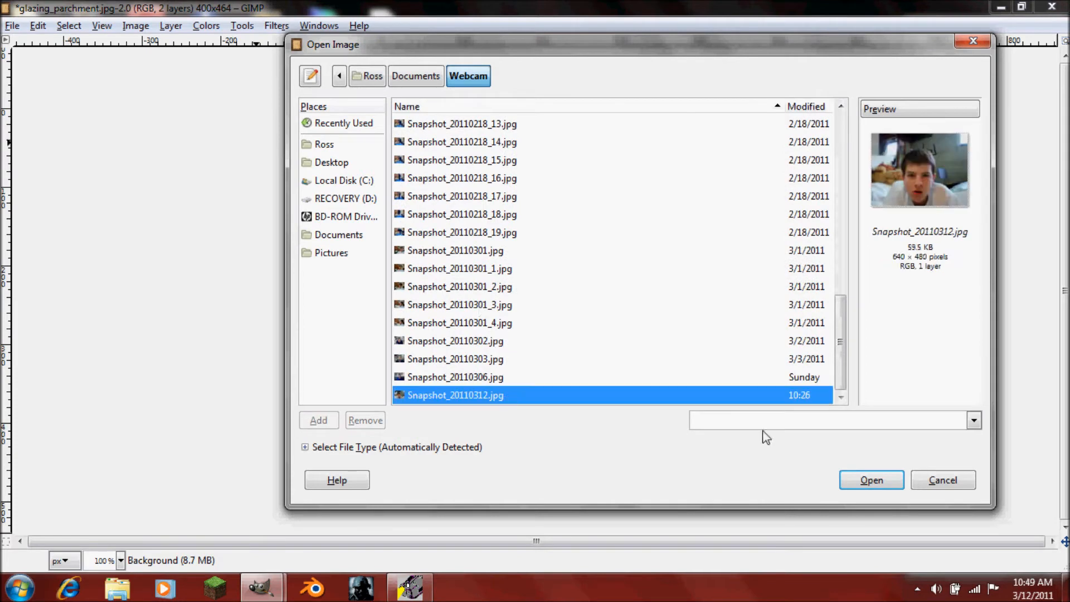
left_click(872, 479)
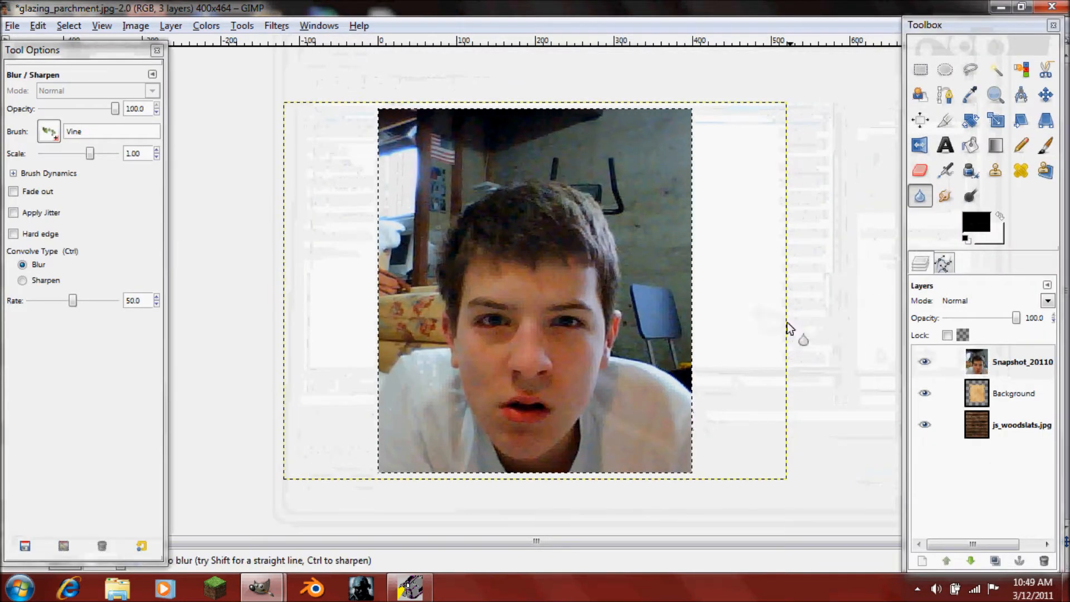
Trace the outline of the face from the right jaw past the ear and around the hair with the Scissors tool
left_click(1046, 69)
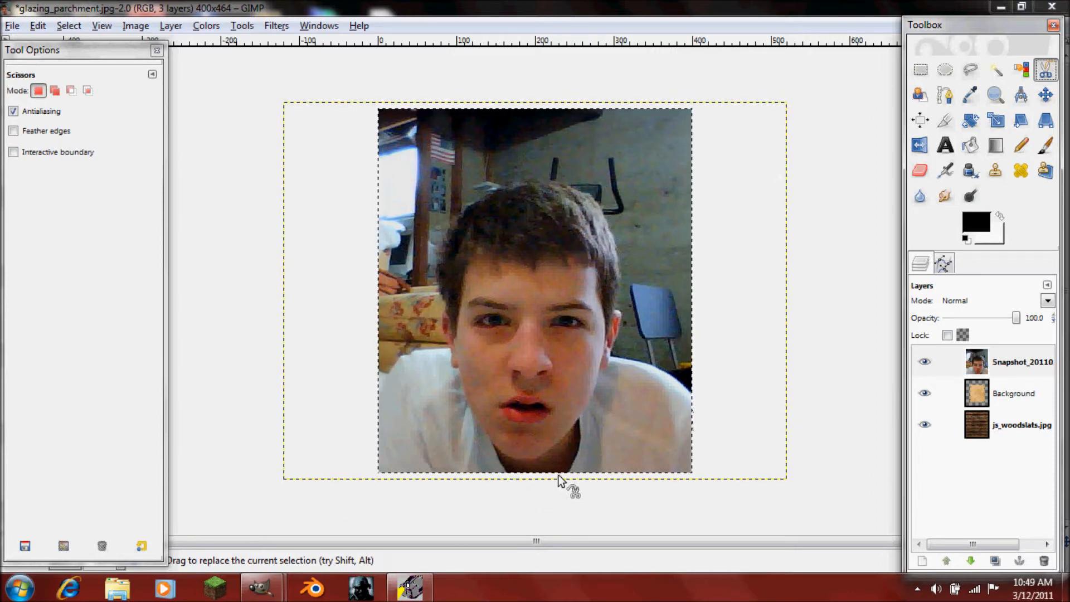
scroll(558, 475, "up", 1)
scroll(559, 473, "up", 2)
scroll(780, 345, "up", 5)
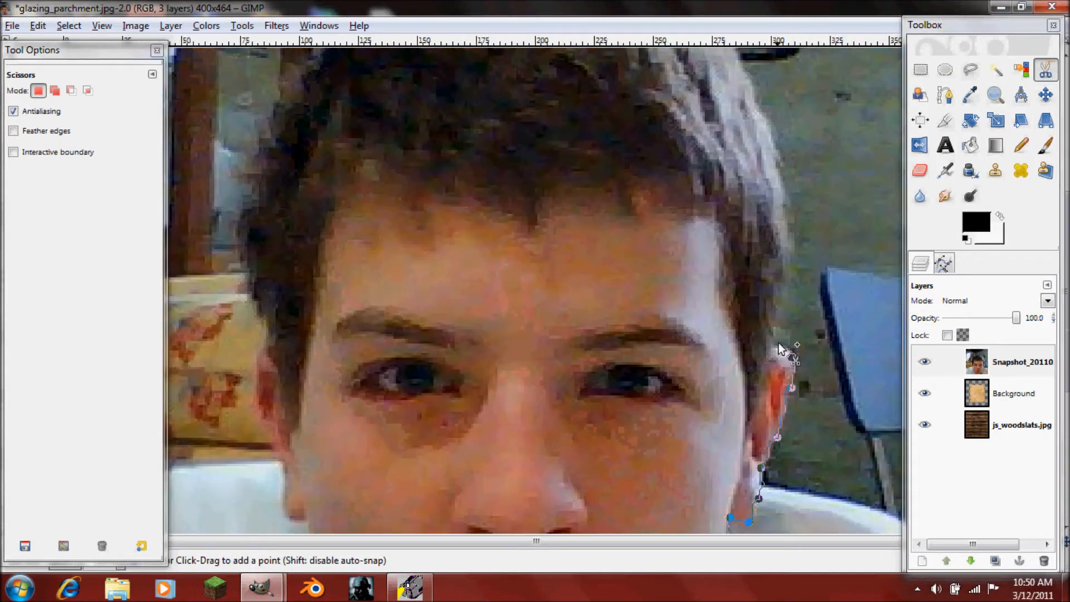
left_click(762, 98)
scroll(752, 112, "up", 2)
left_click(585, 203)
left_click(485, 205)
left_click(347, 275)
scroll(290, 312, "down", 1)
scroll(246, 335, "down", 1)
left_click(265, 350)
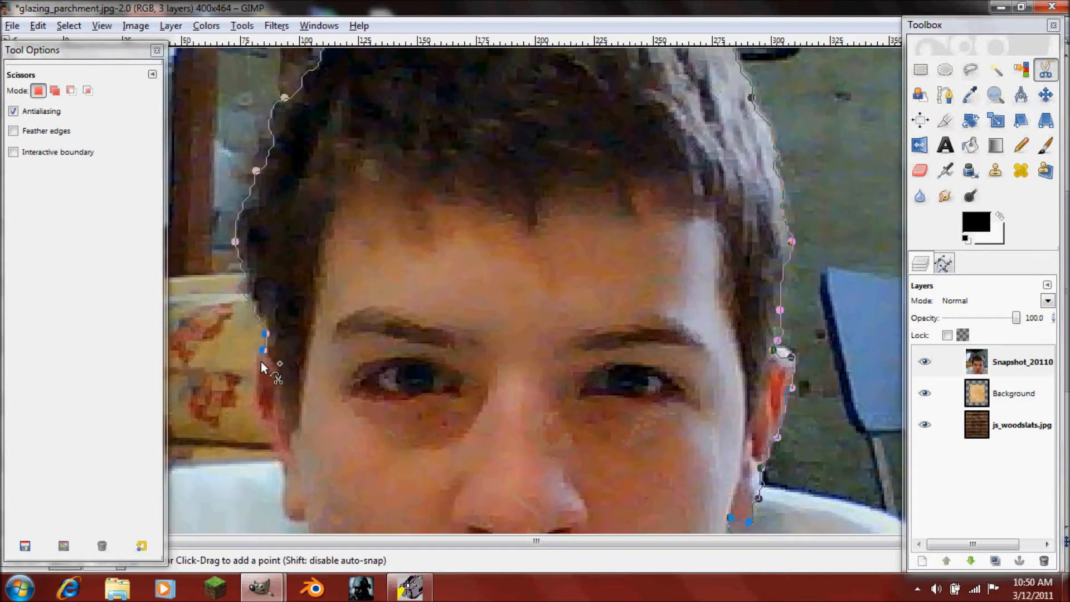
Continue the Scissors outline around the left ear, jaw and chin, and convert the closed outline into a selection
scroll(295, 524, "down", 4)
left_click(312, 305)
left_click(338, 396)
scroll(341, 397, "down", 1)
left_click(384, 390)
left_click(406, 434)
left_click(506, 493)
left_click(563, 475)
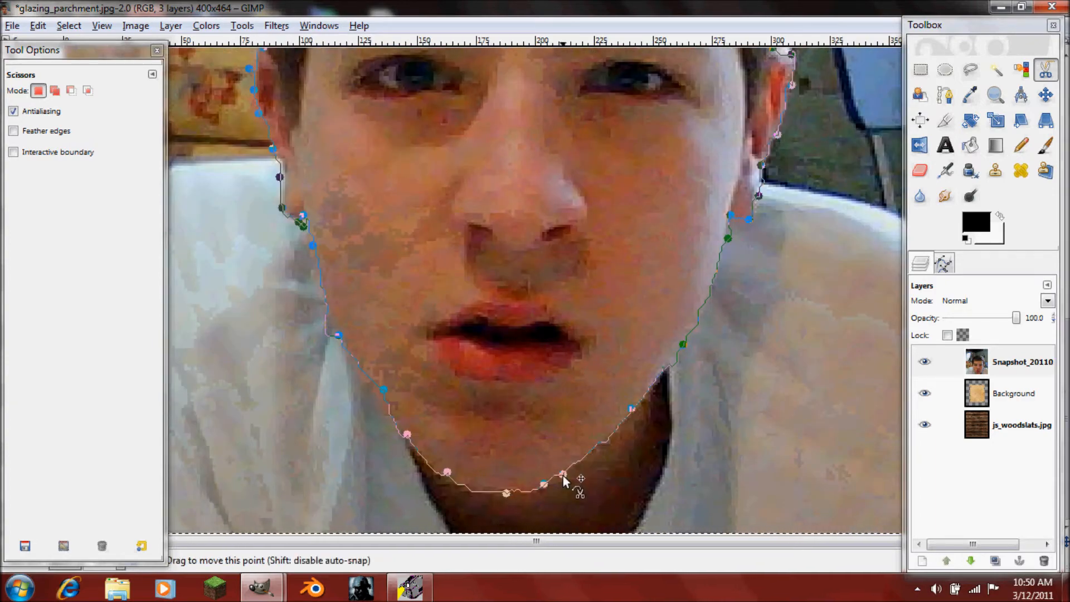
key("Return")
key("ctrl")
scroll(570, 402, "down", 3)
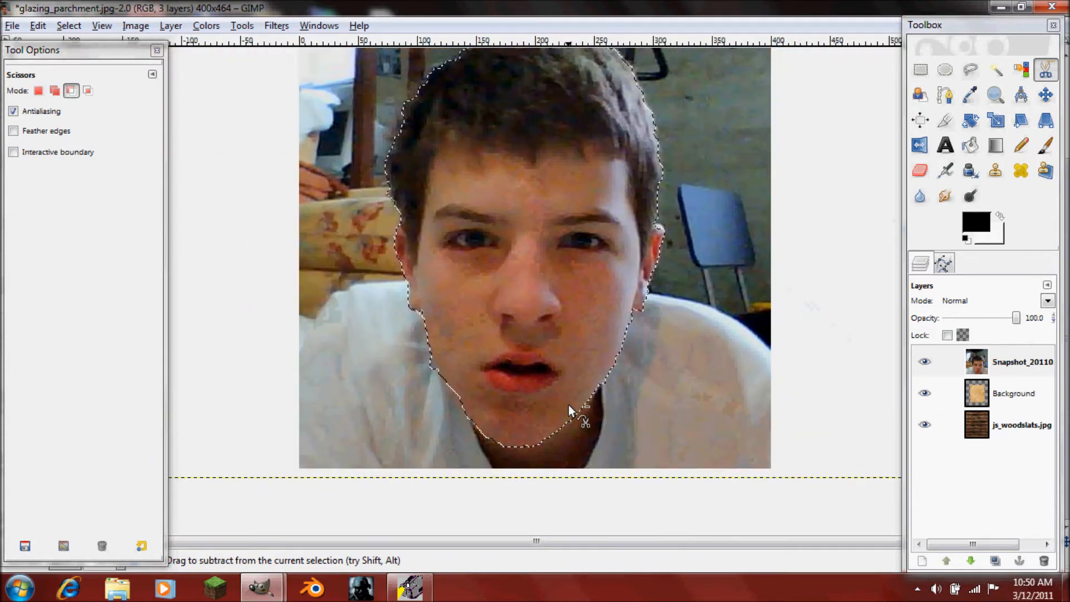
Invert the face selection and delete the photo's surroundings
scroll(568, 406, "up", 1)
key("ctrl")
key("ctrl+i")
key("Delete")
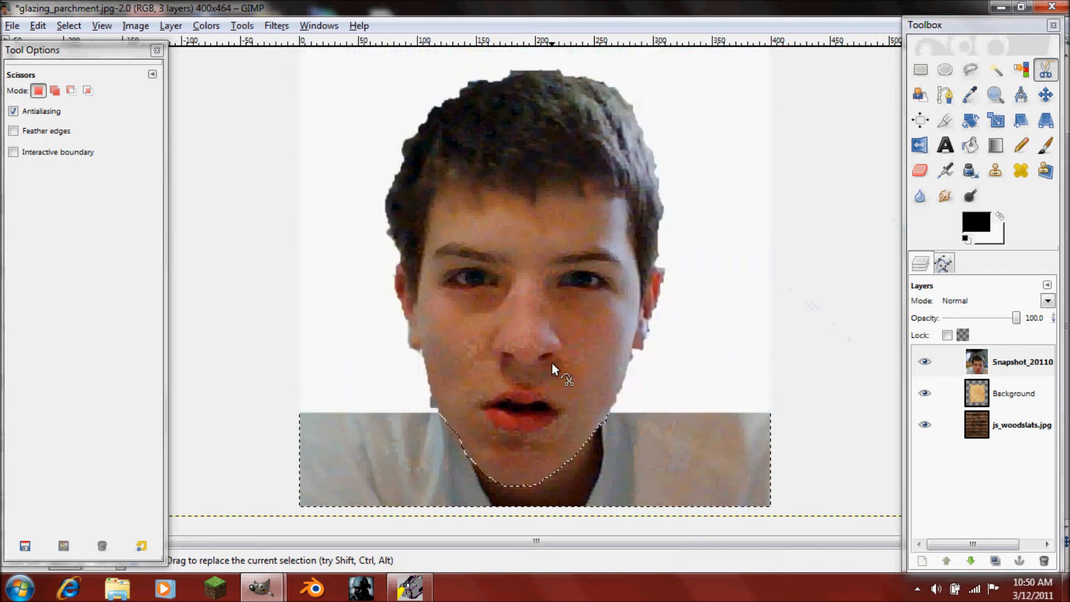
Add an alpha channel to the snapshot layer and make its white surroundings transparent with Color to Alpha
right_click(991, 362)
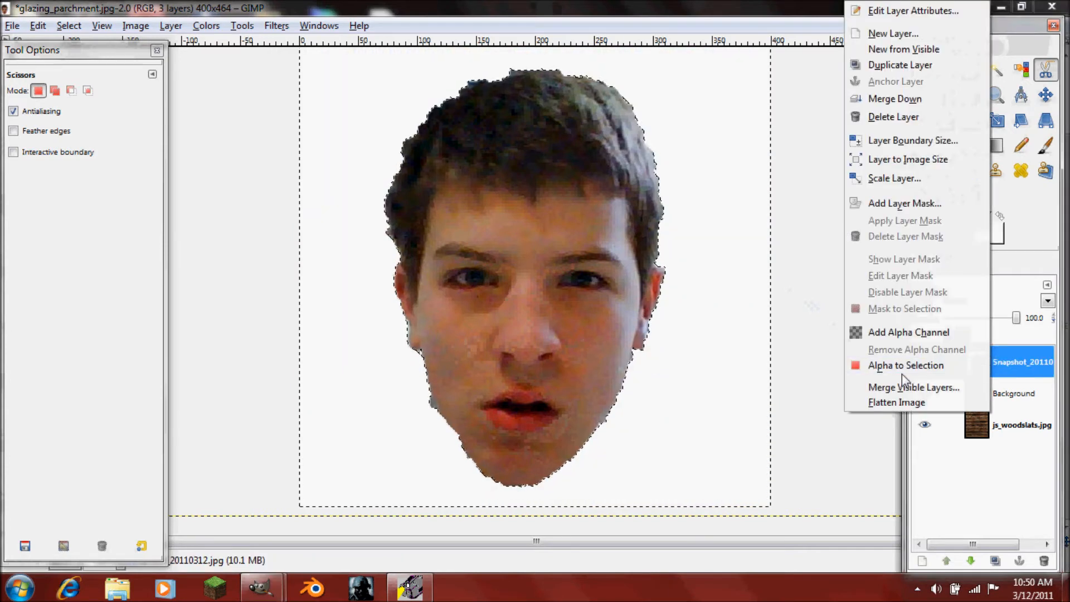
left_click(908, 332)
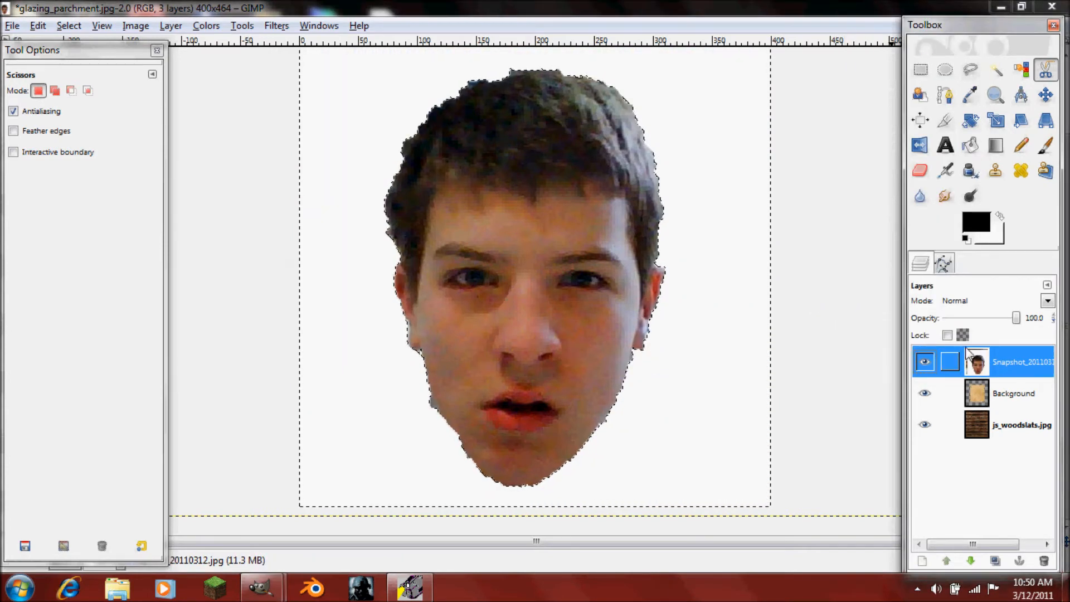
left_click(207, 27)
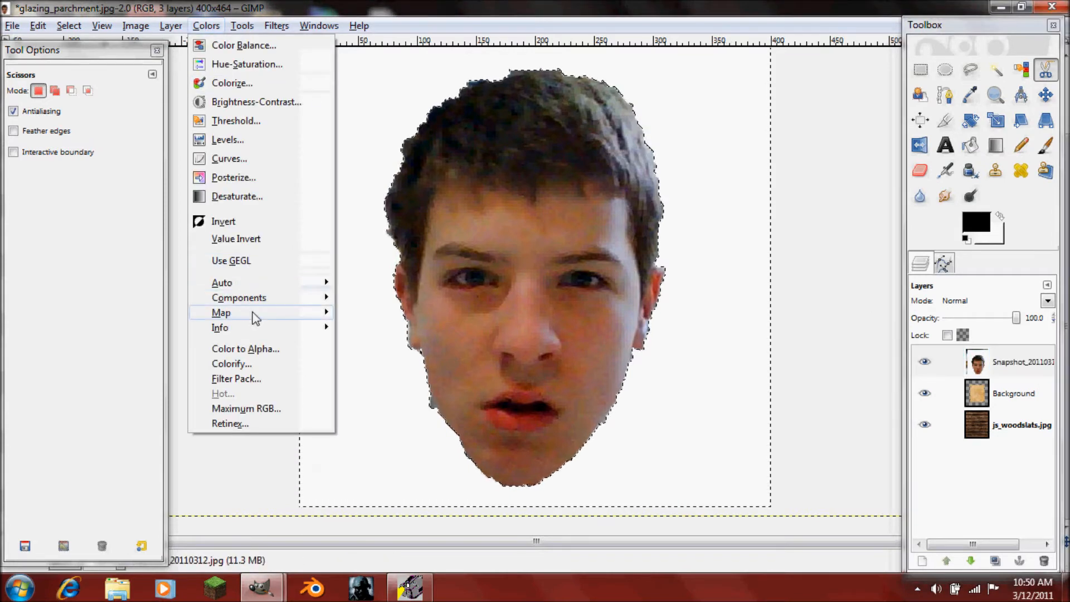
left_click(248, 348)
left_click(225, 356)
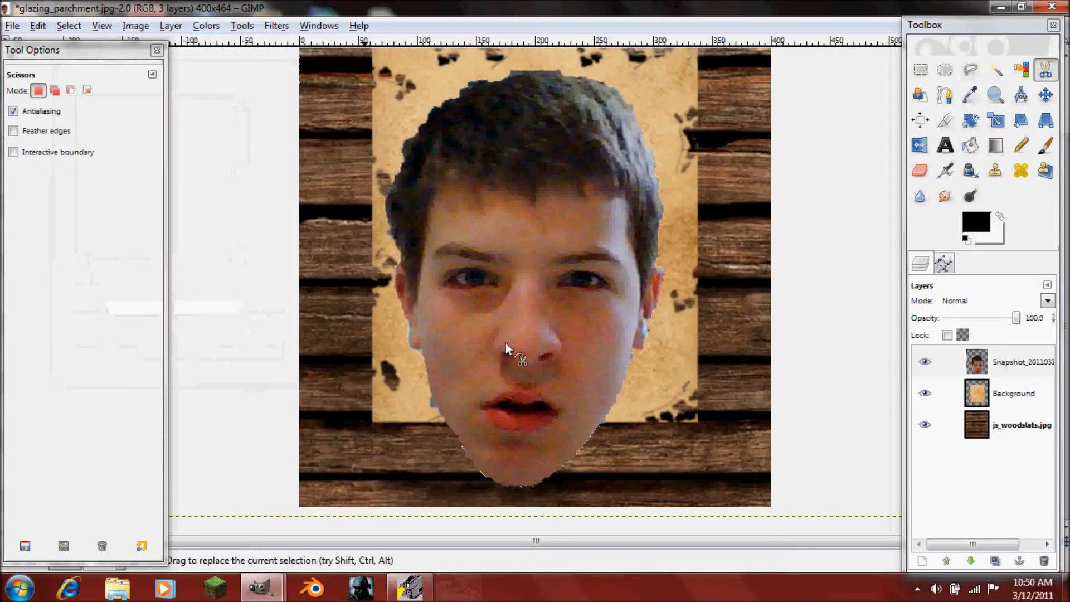
Select the entire image and fit the snapshot layer's boundary to the image size
left_click(1017, 372)
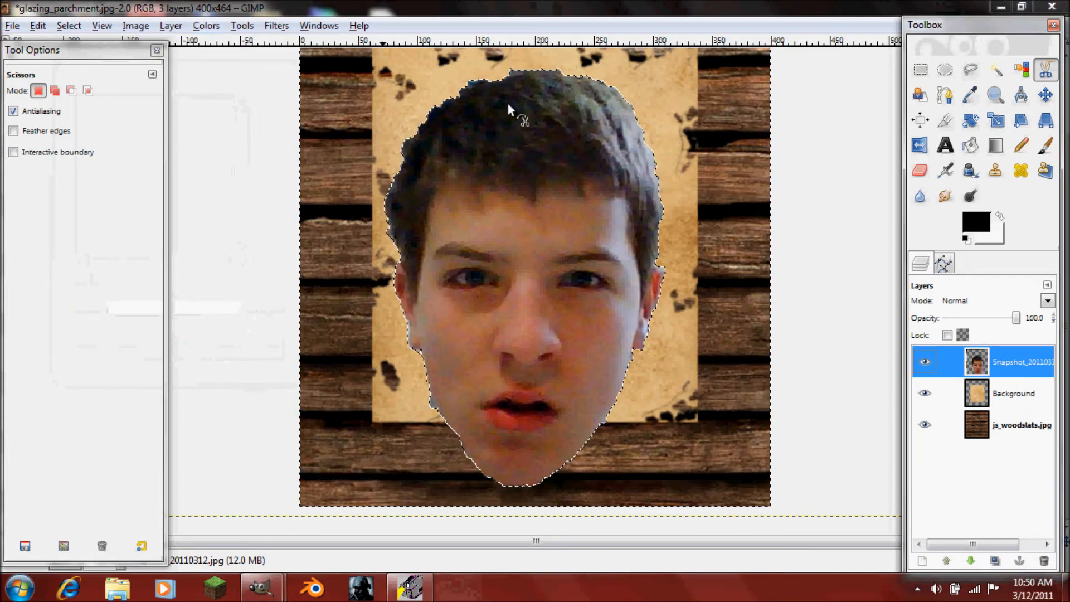
left_click(71, 26)
left_click(86, 45)
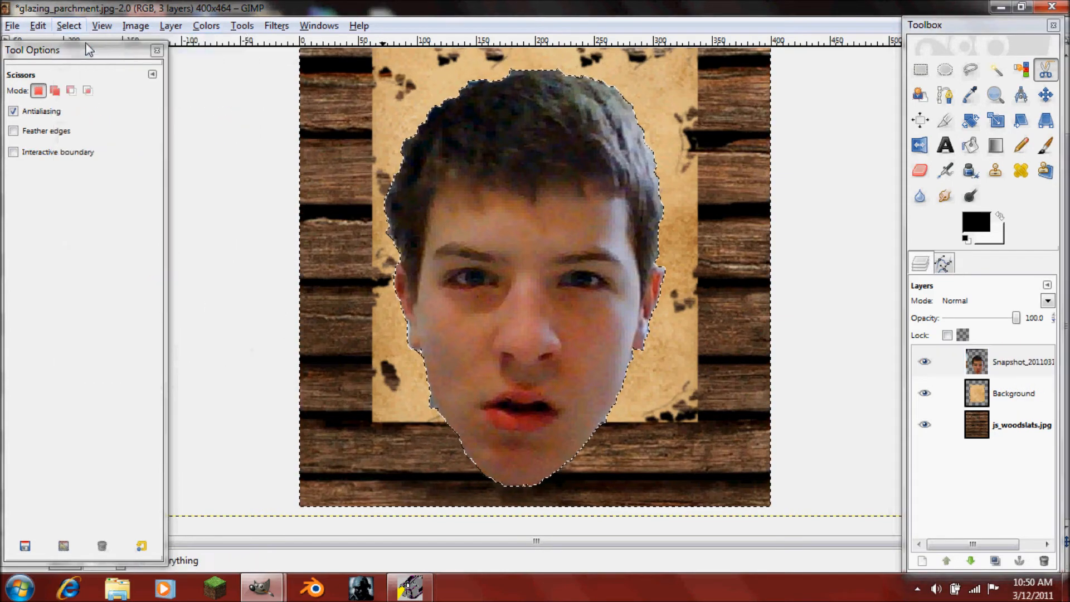
right_click(995, 362)
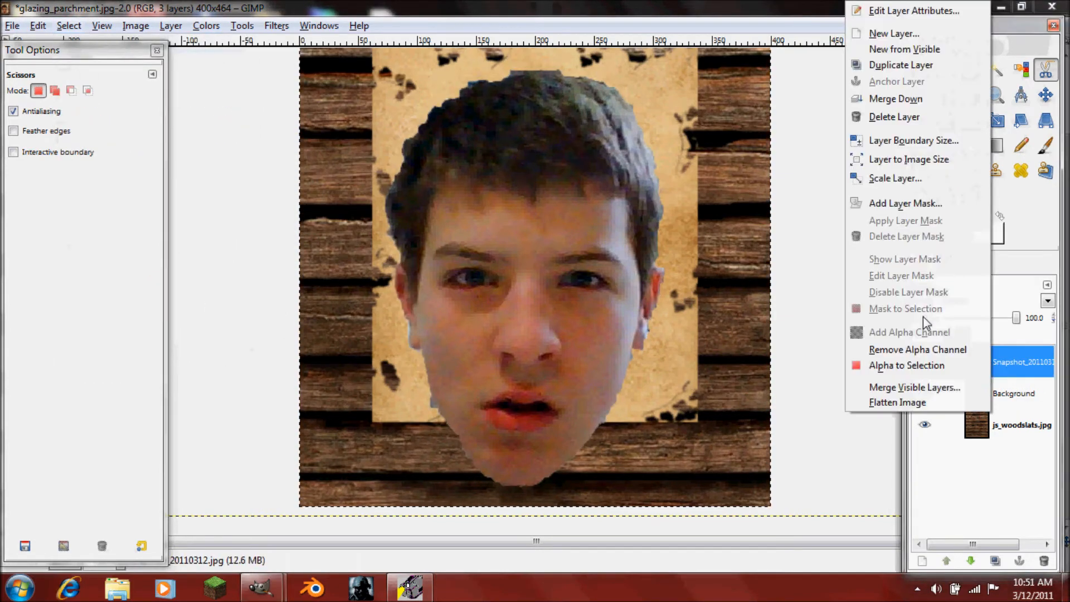
left_click(931, 163)
Scale the cut-out face layer down to 195 × 226 pixels with its aspect ratio kept
scroll(586, 239, "down", 1)
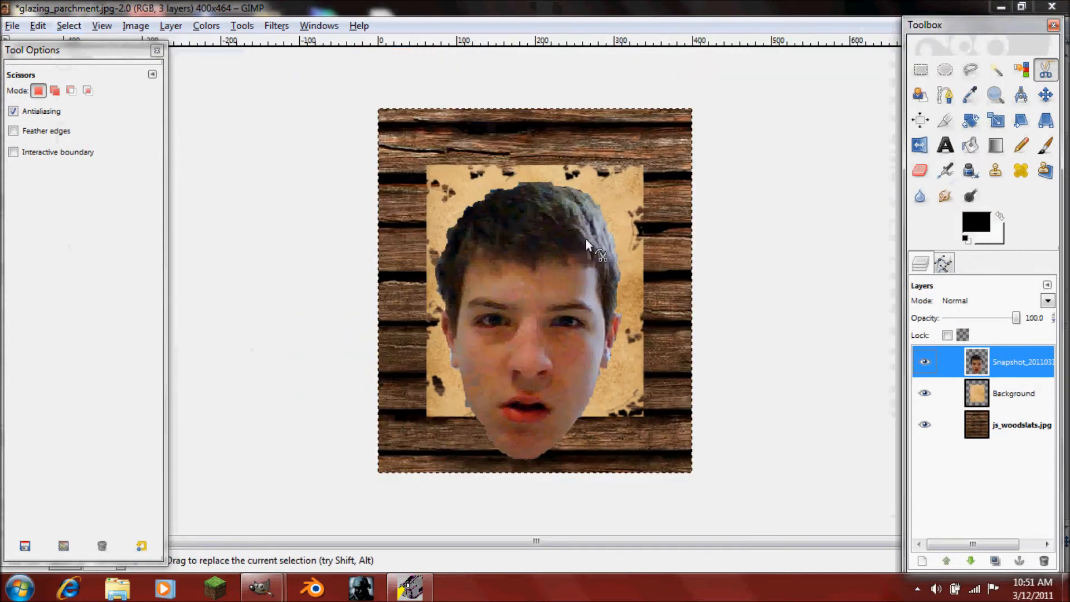
left_click(995, 119)
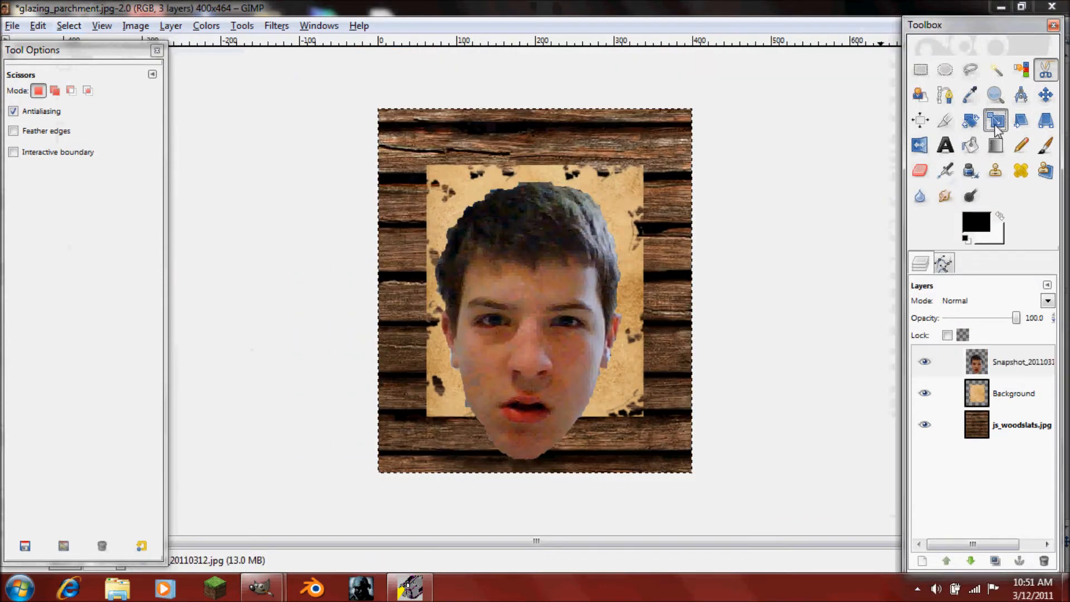
left_click(573, 316)
left_click_drag(686, 474, 533, 290)
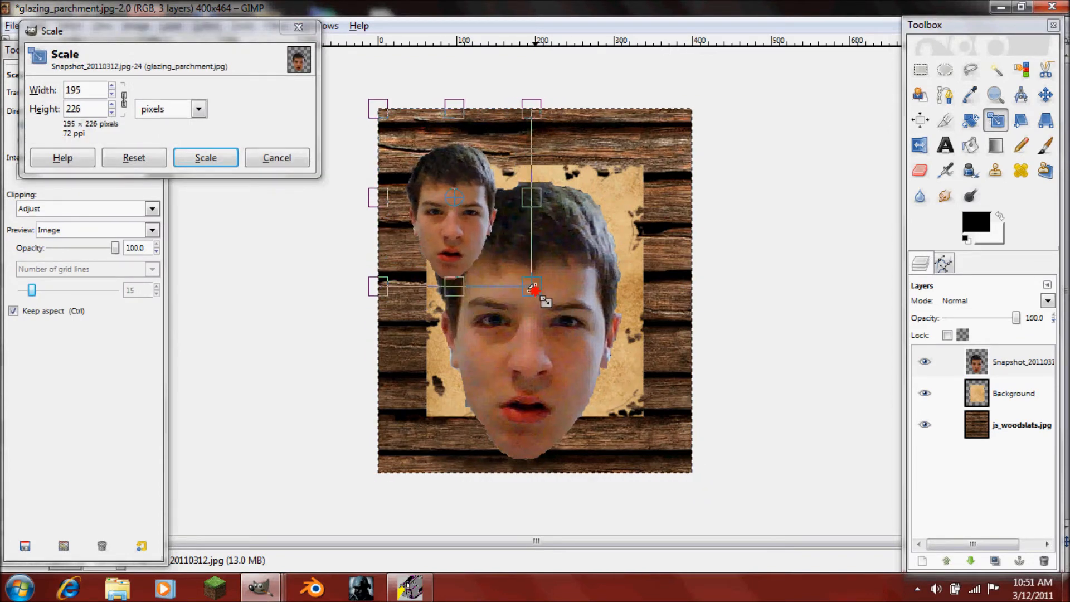
left_click(205, 158)
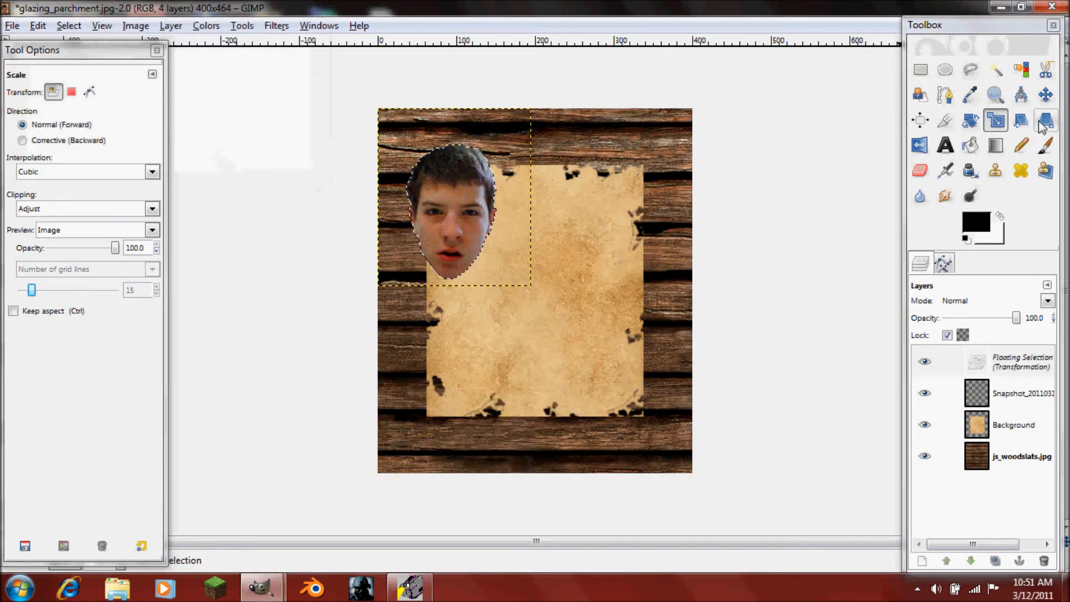
Move the scaled face onto the middle of the parchment and anchor the floating selection
left_click(1045, 95)
left_click_drag(447, 190, 529, 273)
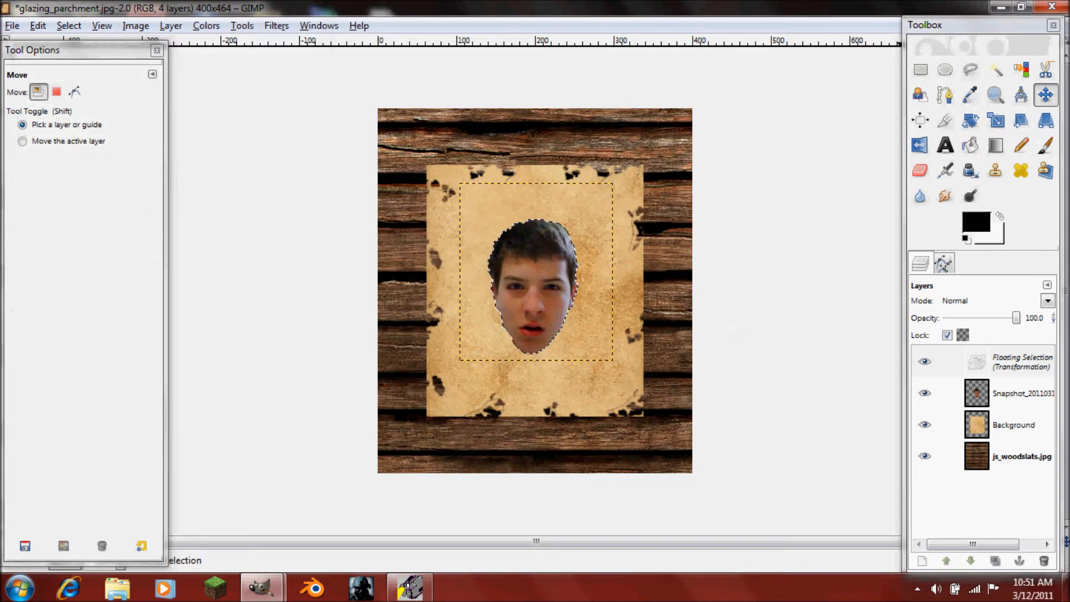
left_click(1017, 560)
Duplicate the snapshot layer and apply Threshold to the copy with a lower limit of 131
left_click(989, 364)
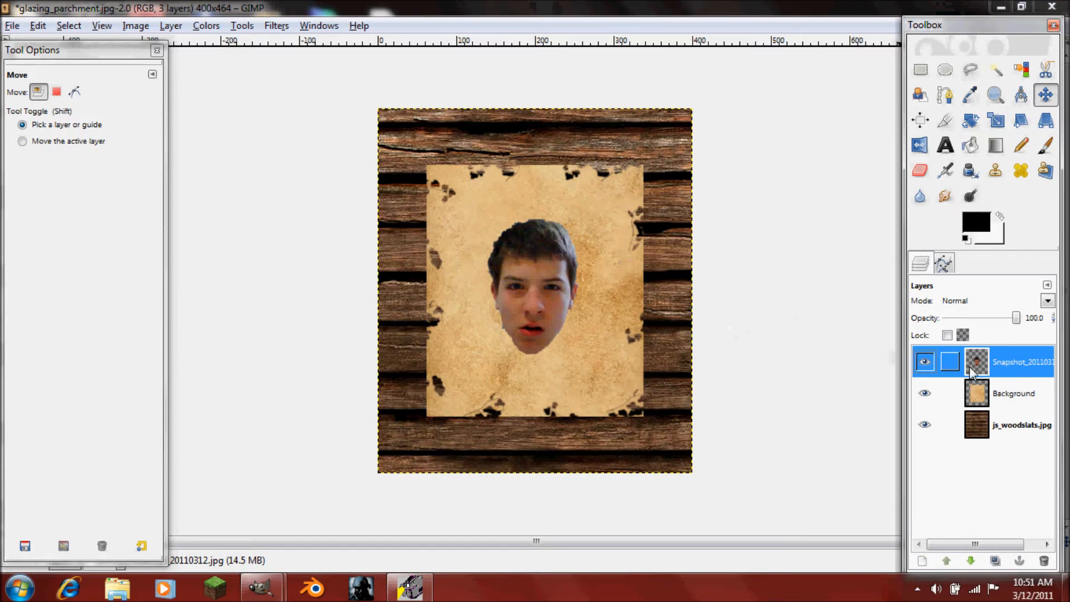
left_click(995, 561)
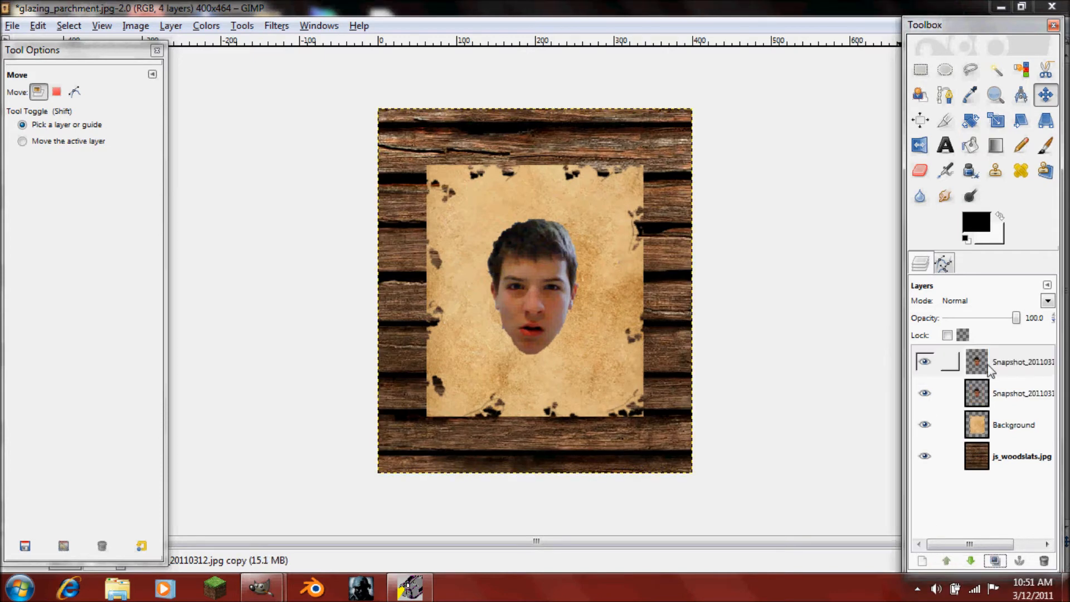
left_click(206, 25)
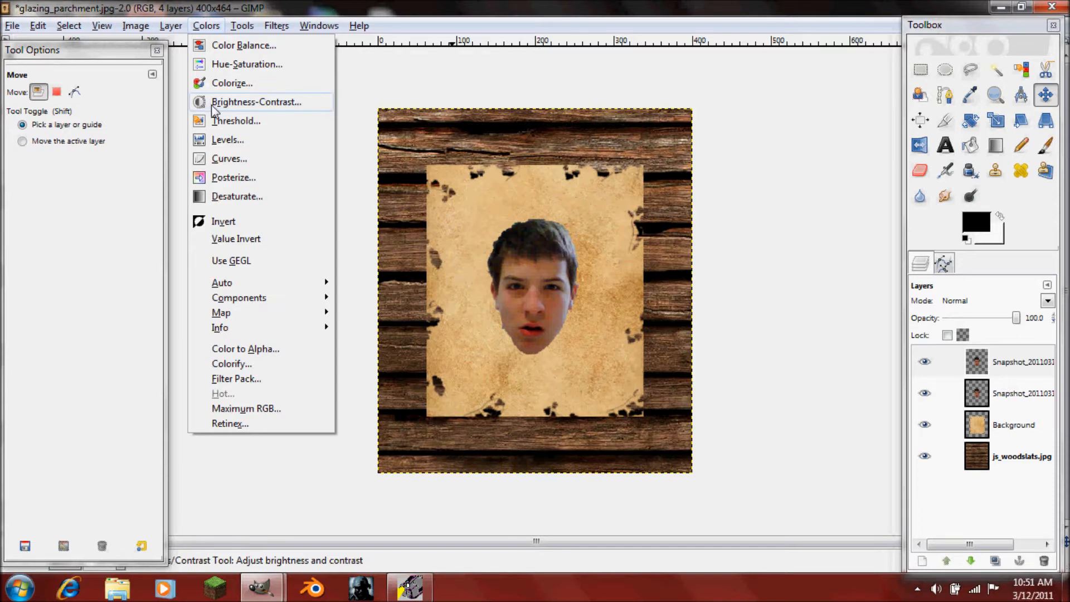
left_click(214, 121)
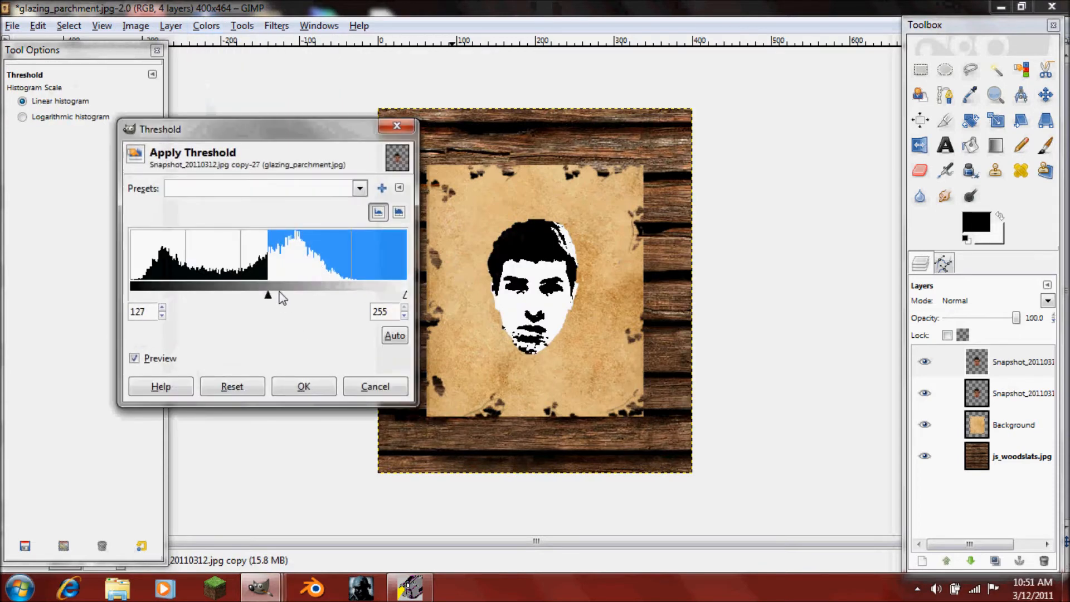
left_click_drag(275, 300, 274, 305)
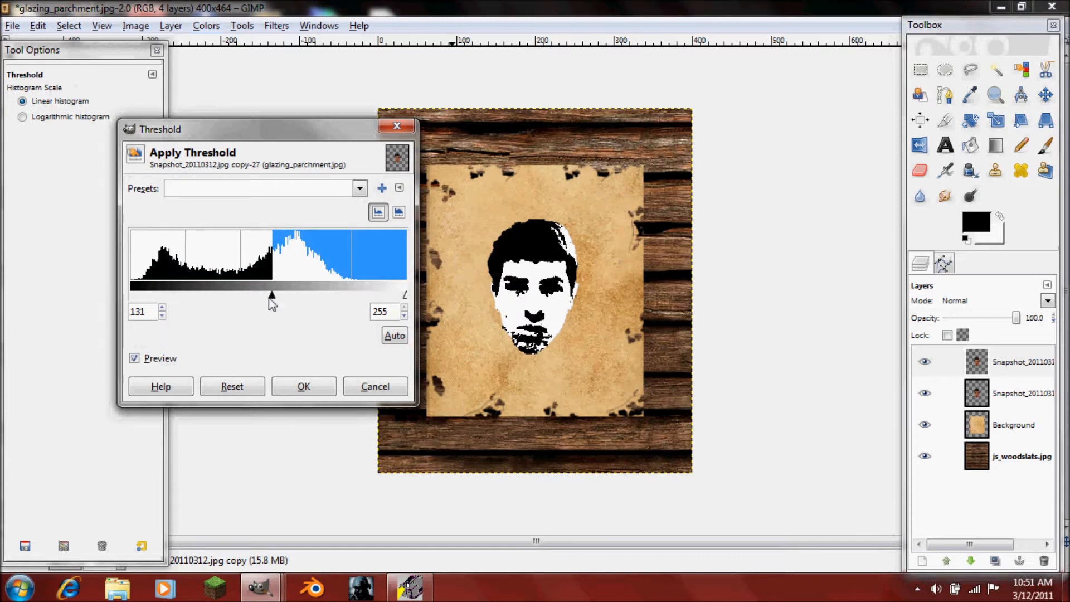
left_click(305, 386)
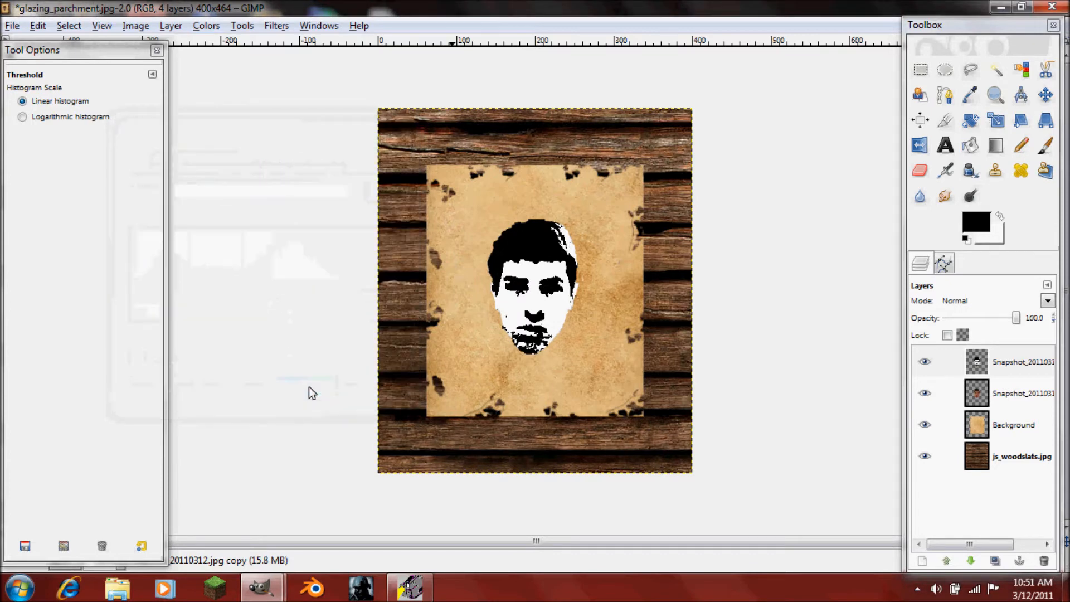
Make the white areas of the thresholded face copy transparent with Color to Alpha
left_click(1019, 365)
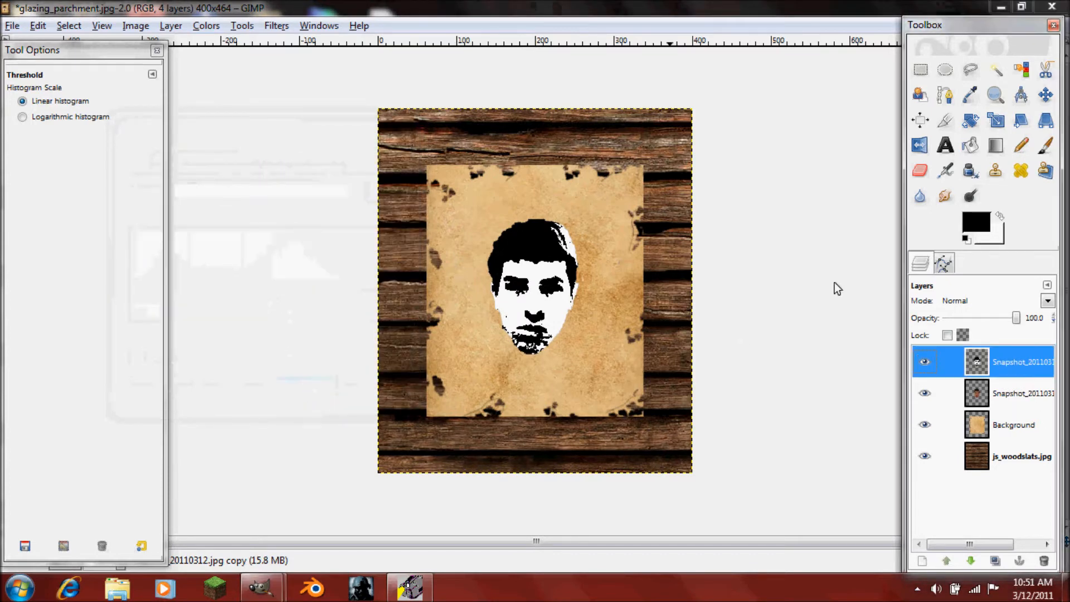
left_click(206, 28)
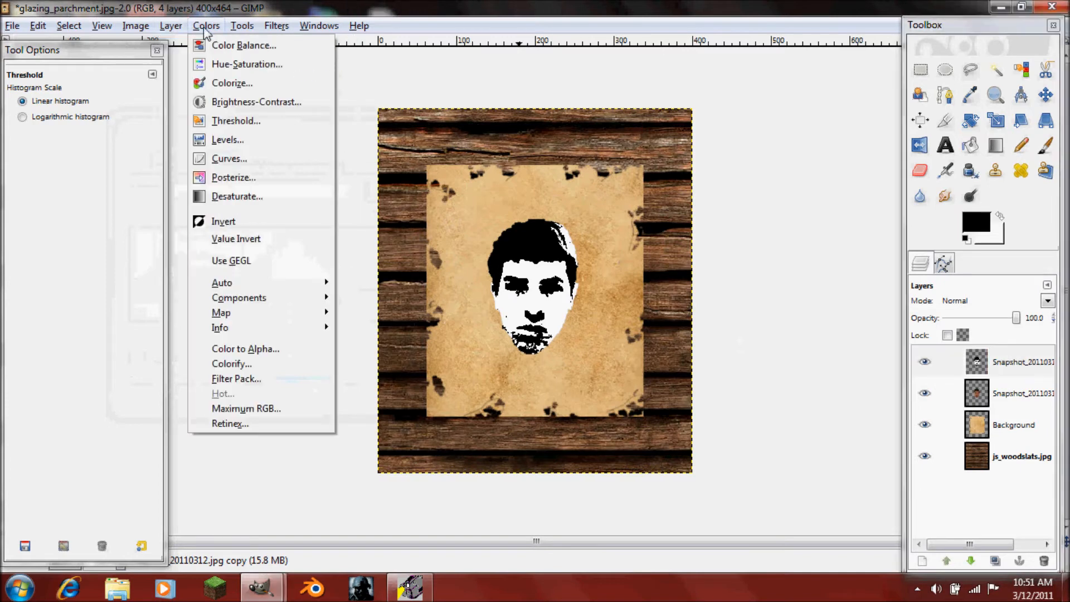
left_click(276, 347)
left_click_drag(300, 193, 300, 224)
left_click(237, 409)
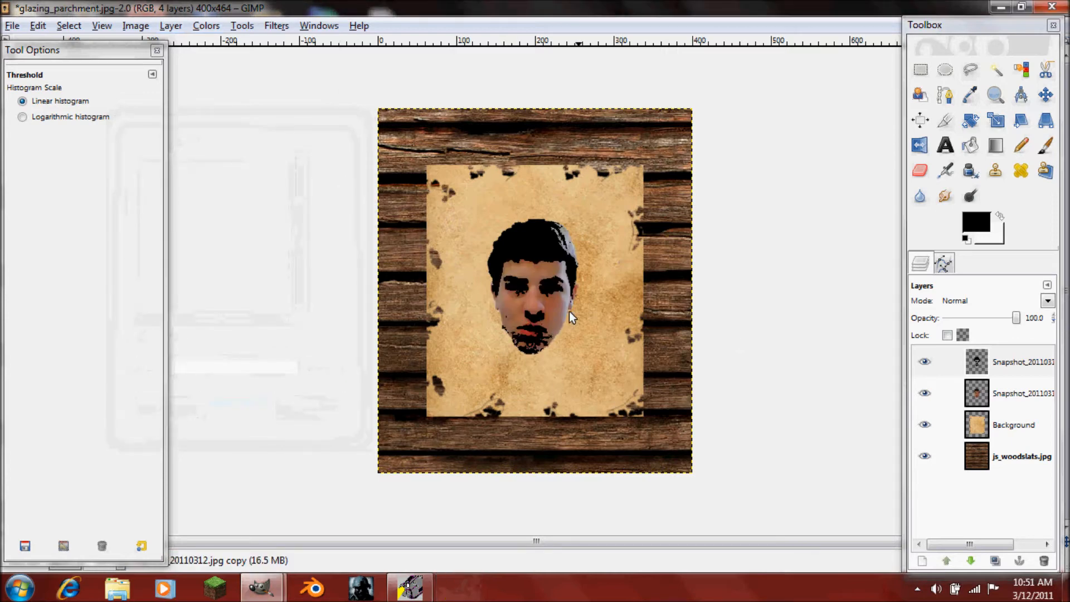
Posterize the original snapshot layer beneath the thresholded copy, using a mid-range number of levels
left_click(1020, 369)
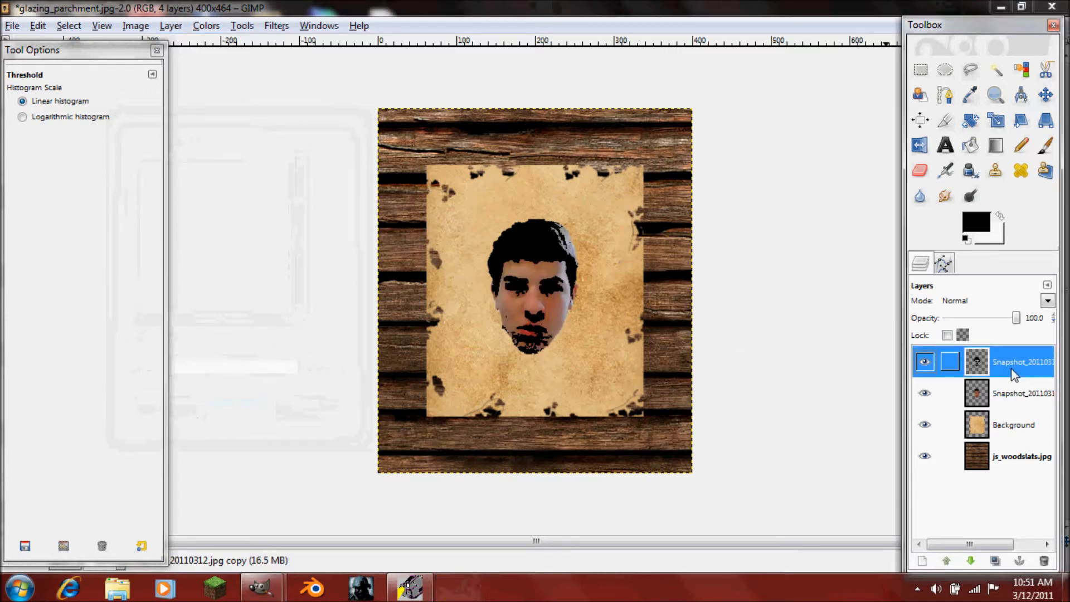
left_click(1023, 400)
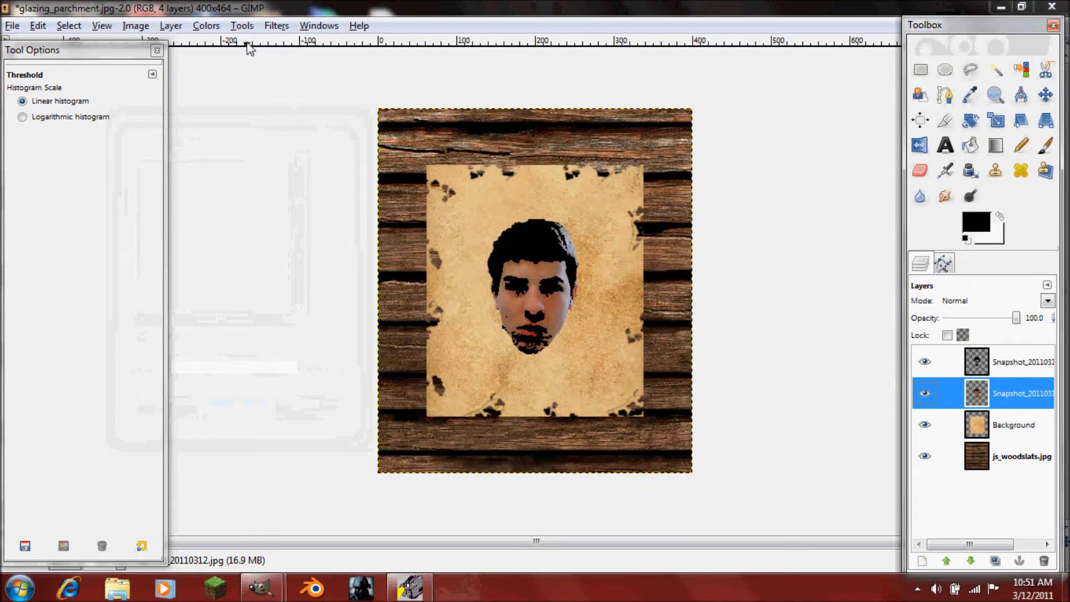
left_click(207, 26)
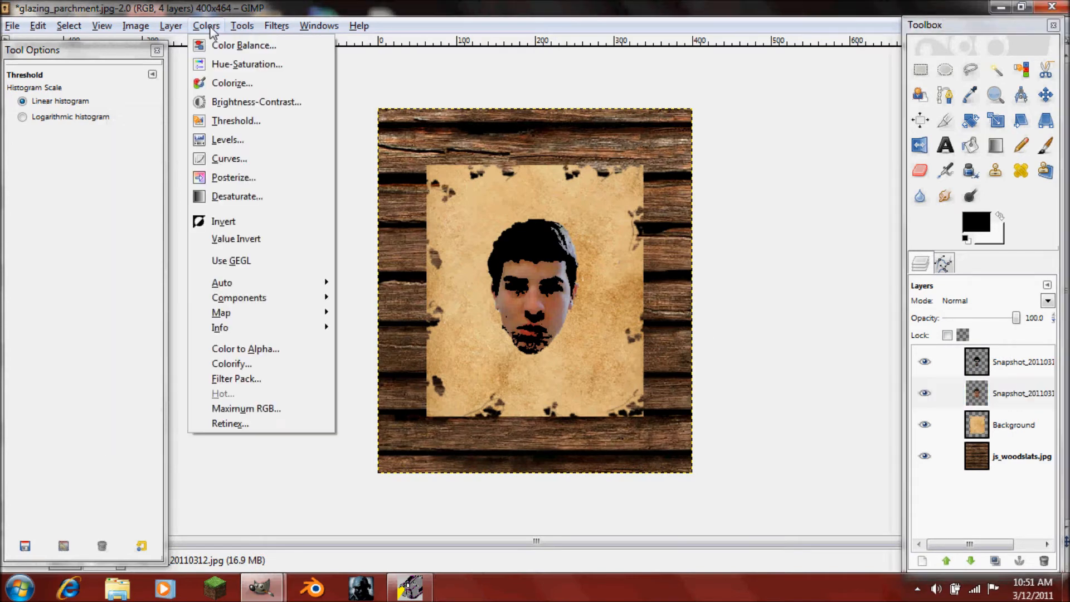
left_click(239, 184)
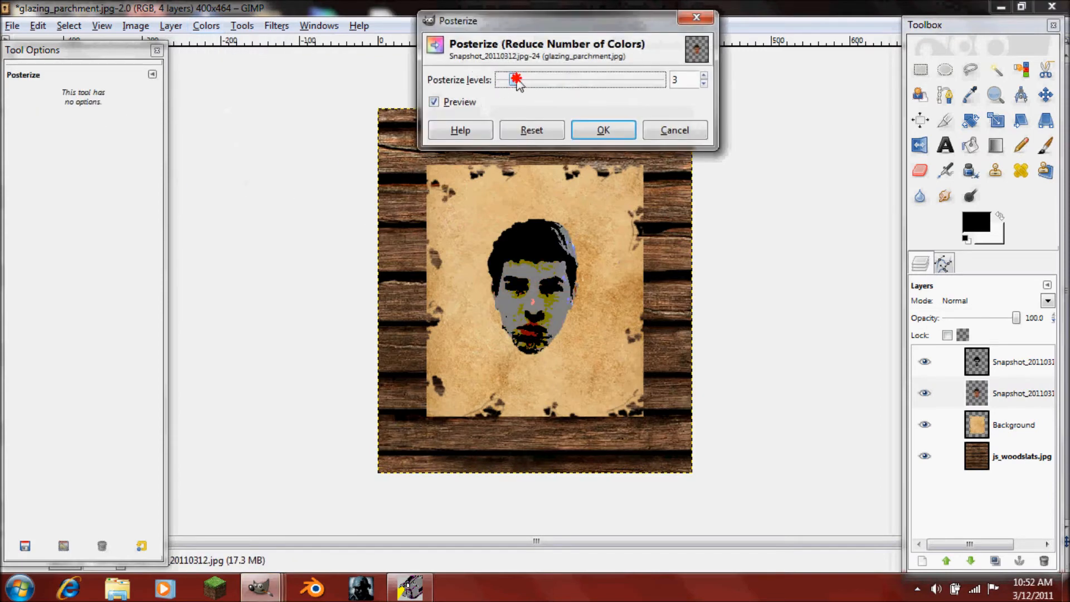
left_click_drag(516, 79, 702, 98)
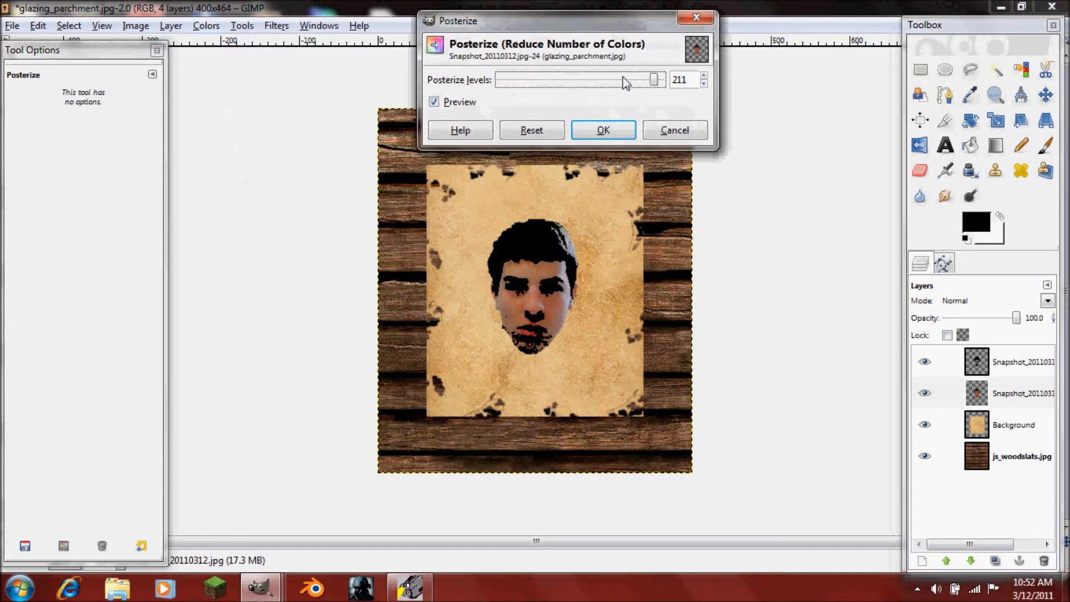
left_click_drag(591, 80, 583, 82)
left_click(597, 137)
Apply the Cartoon filter to the lower snapshot layer with a slightly increased mask radius
left_click(276, 25)
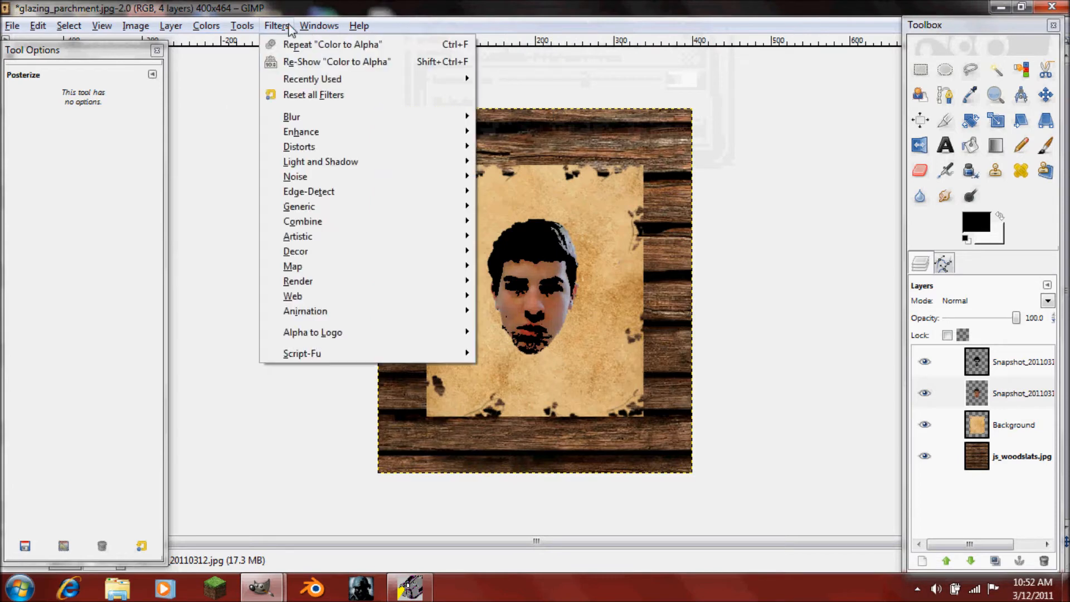
mouse_move(332, 239)
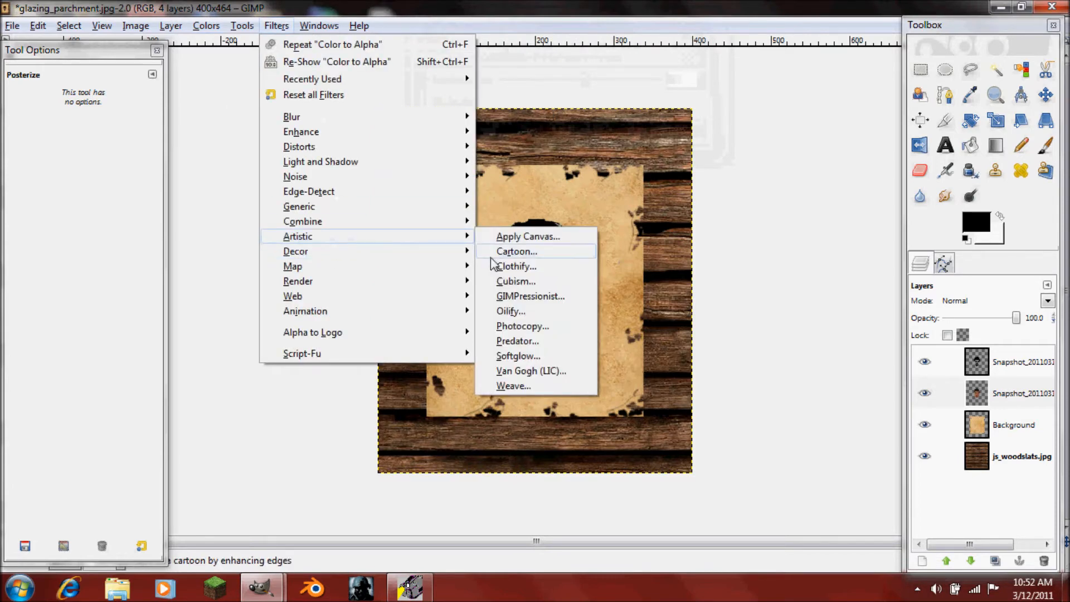
left_click(507, 259)
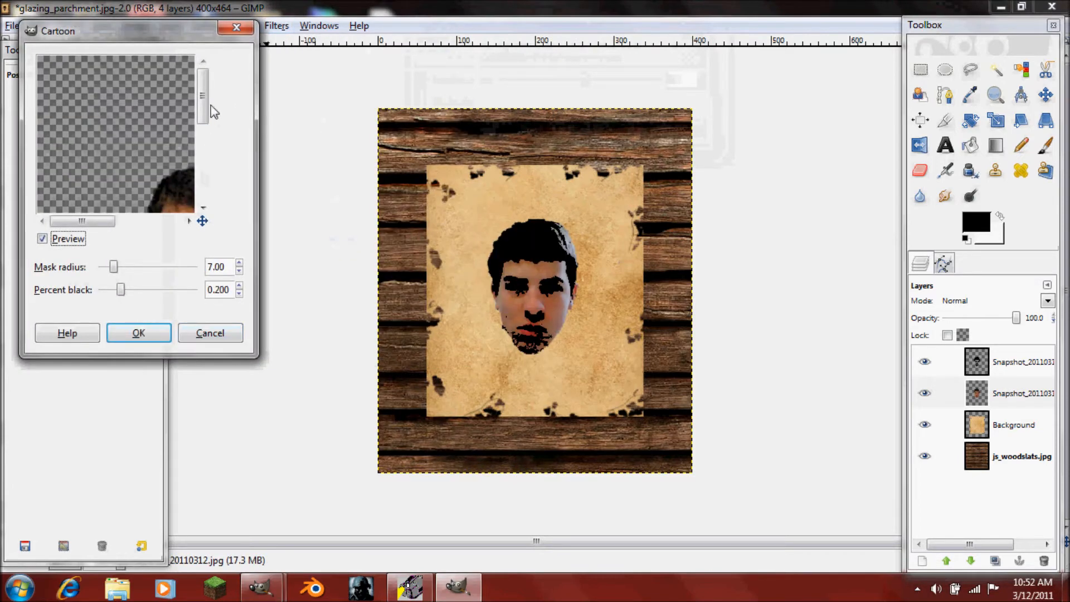
left_click_drag(204, 106, 204, 143)
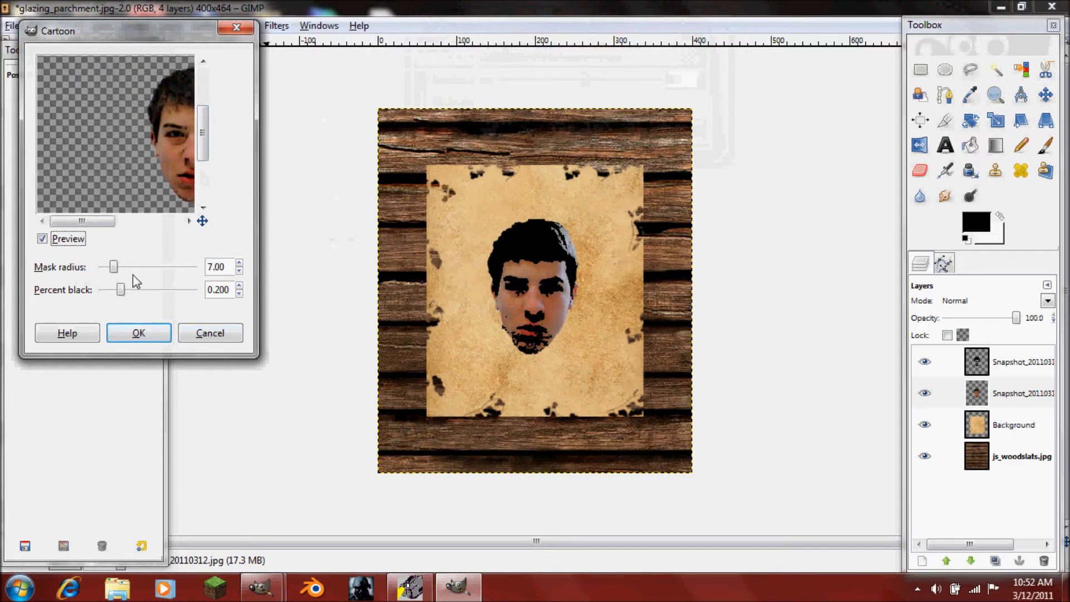
left_click_drag(112, 268, 119, 268)
left_click(150, 330)
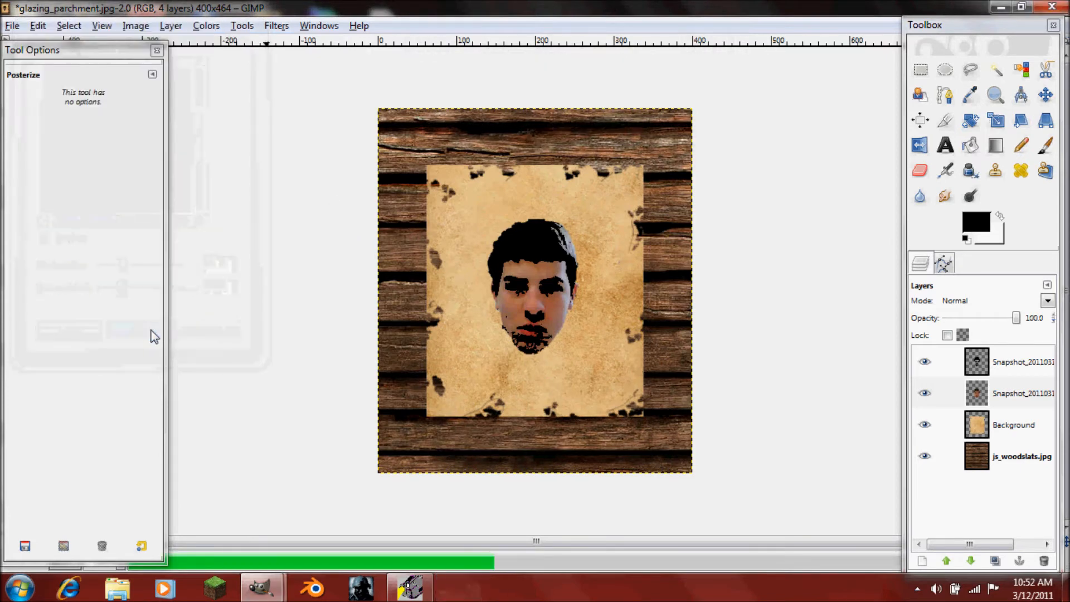
Merge the thresholded face copy down into the cartoon face layer
left_click(982, 362)
left_click(989, 393)
left_click(985, 363)
right_click(987, 362)
left_click(938, 99)
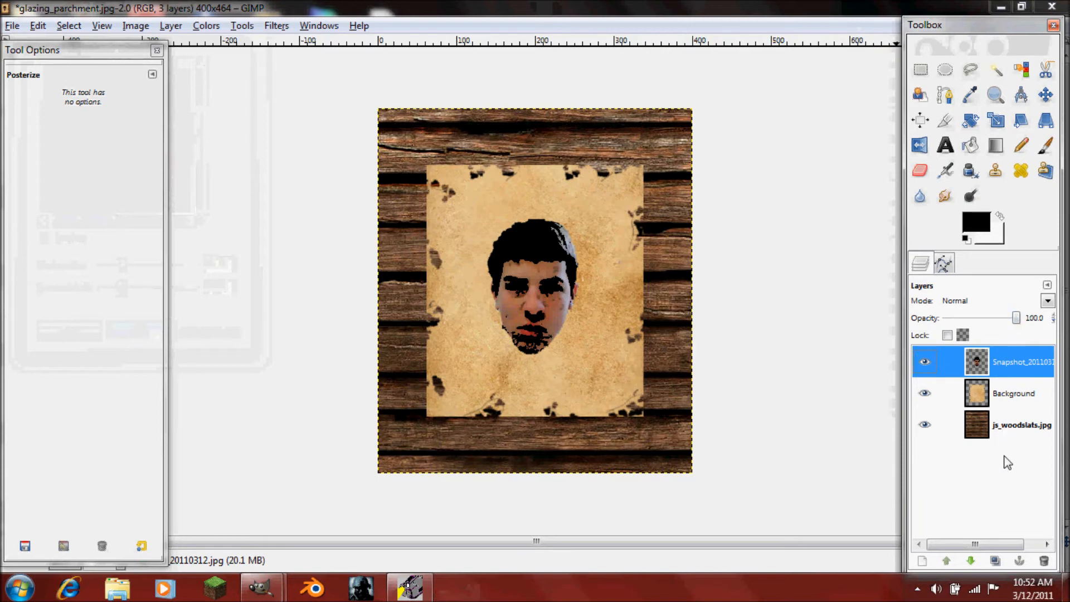
Duplicate the merged face layer and set the copy's blending mode to Overlay
left_click(1004, 561)
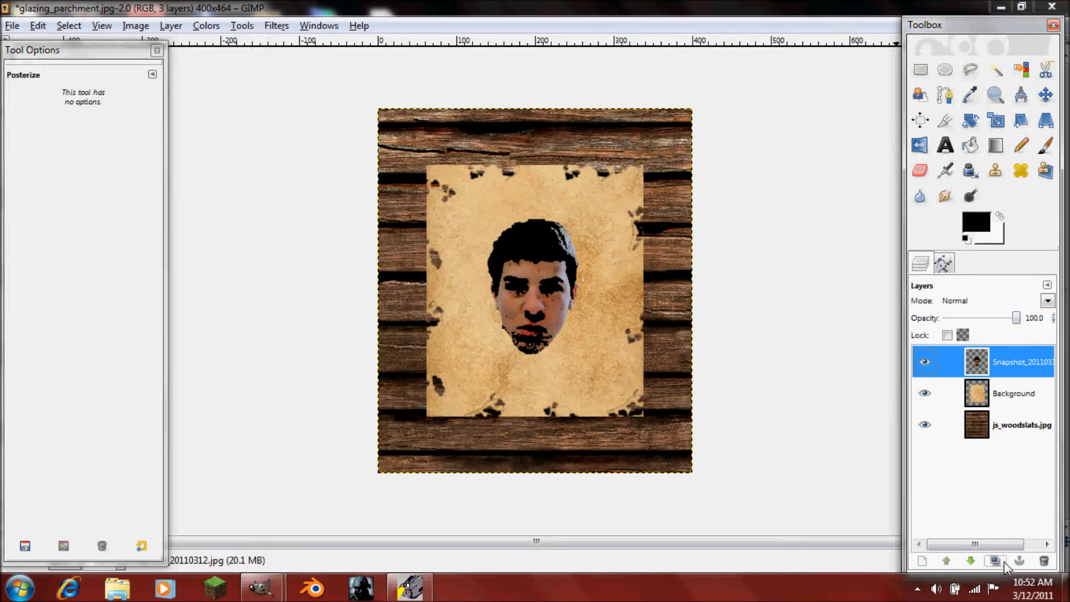
left_click(1048, 302)
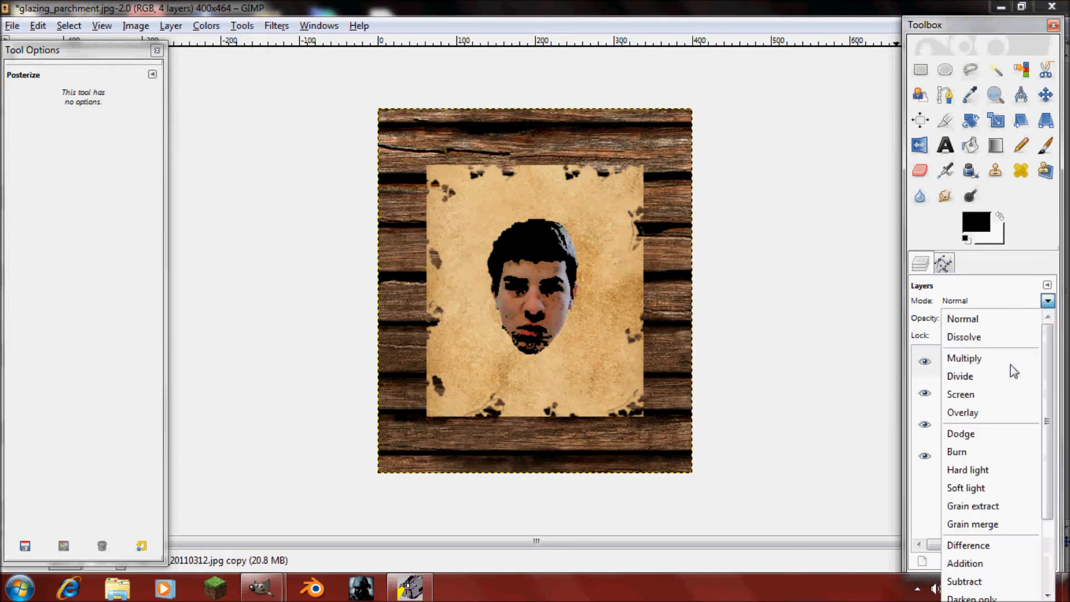
left_click(1000, 413)
Set the lower face layer's blending mode to Burn and its opacity to 36
left_click(991, 385)
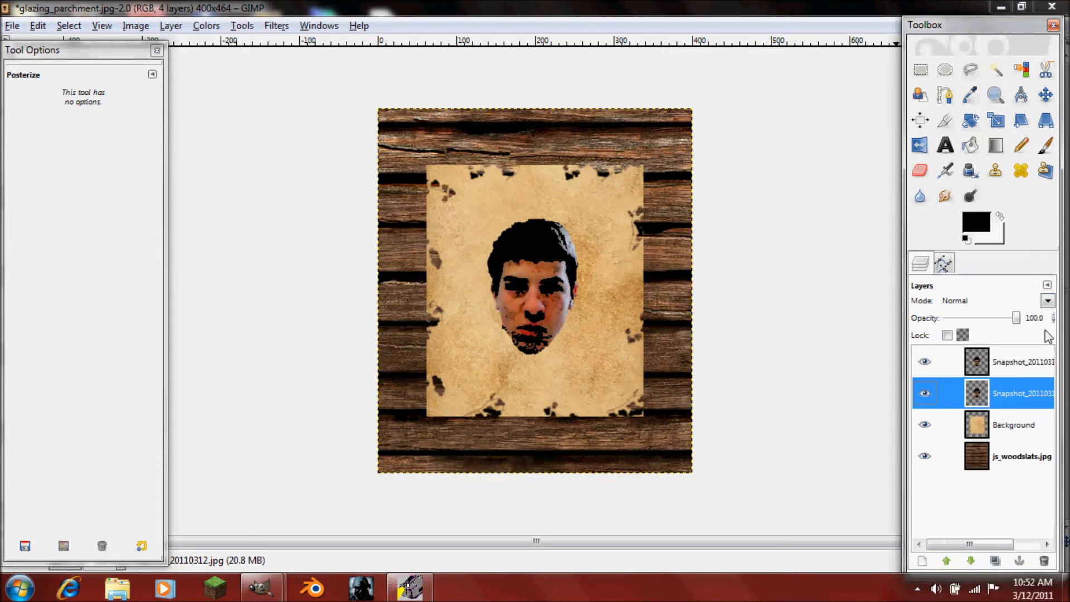
left_click(1048, 301)
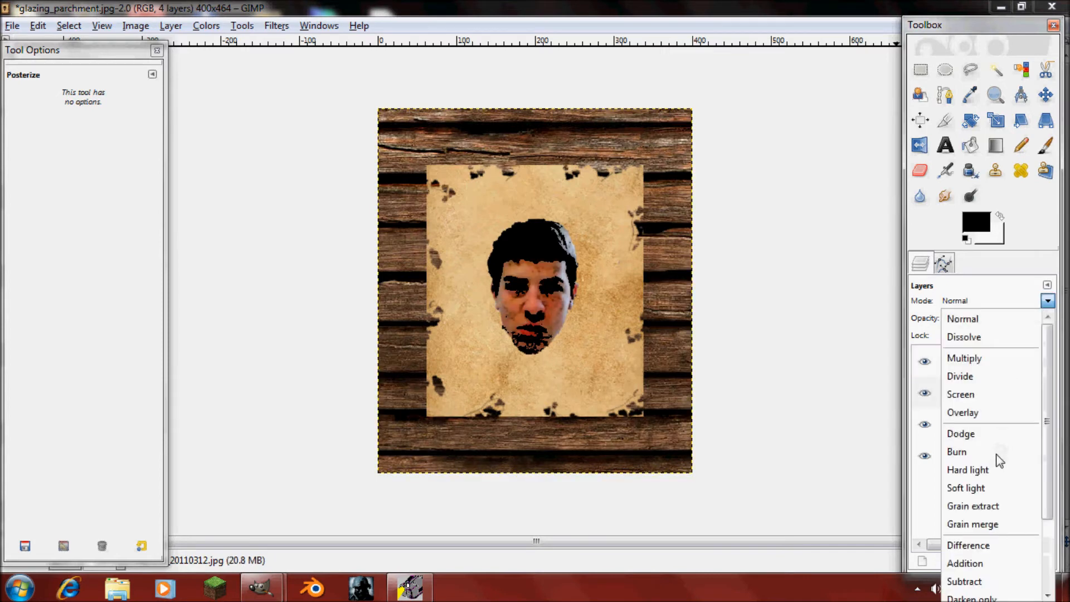
left_click(997, 453)
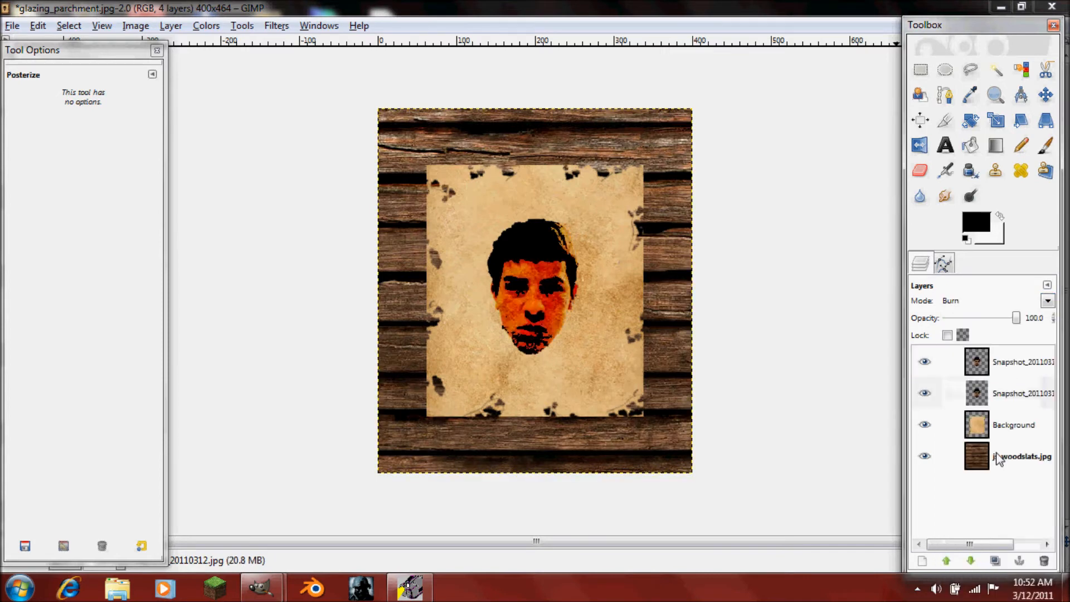
left_click(1004, 357)
left_click_drag(1015, 318, 1037, 330)
left_click(981, 393)
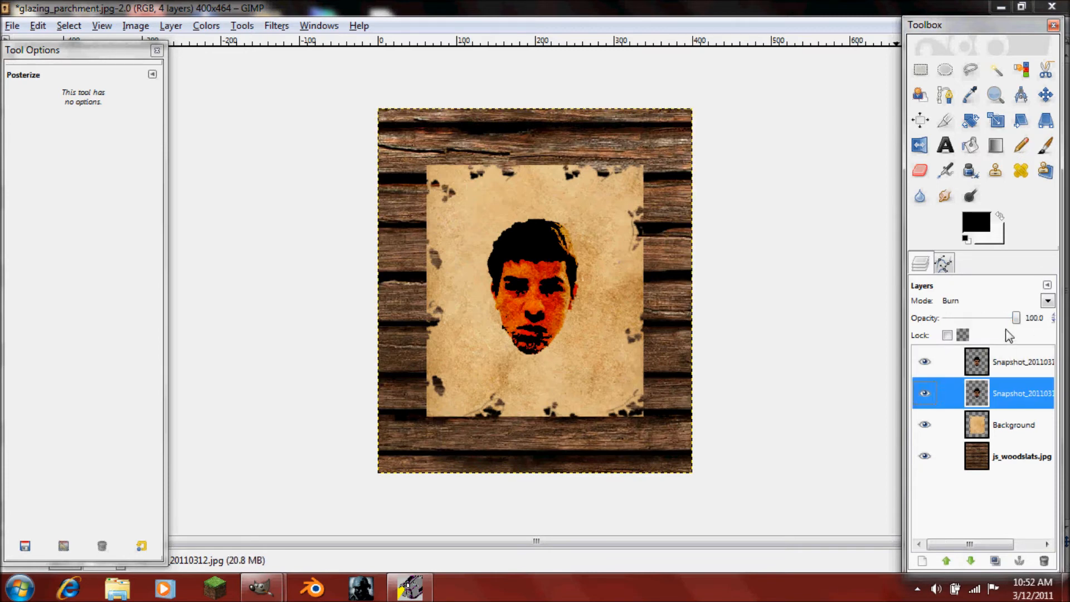
left_click_drag(1015, 320, 977, 325)
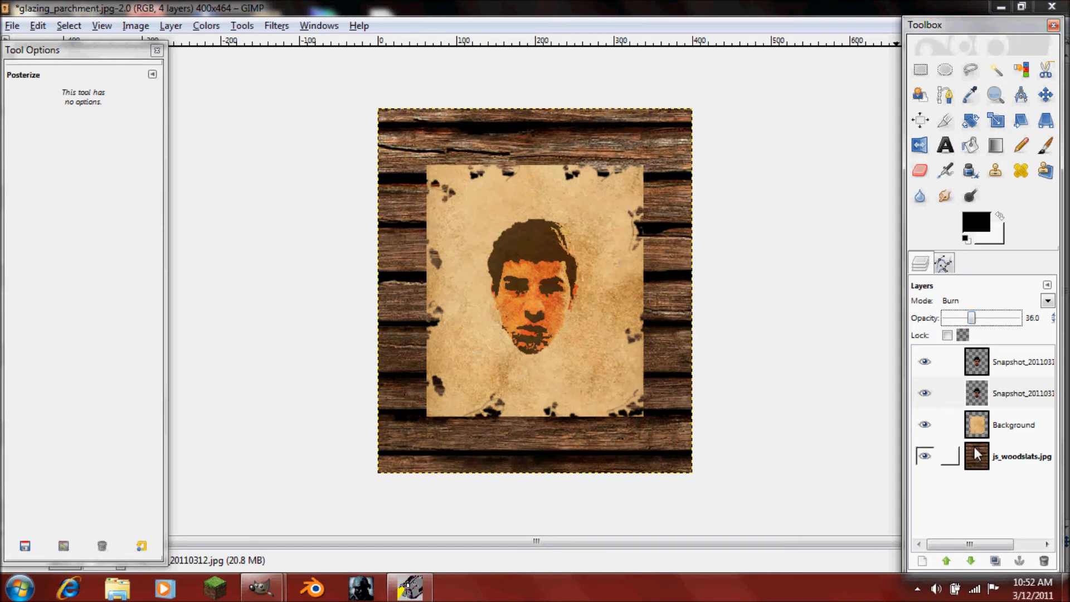
left_click(977, 370)
left_click(980, 391)
left_click(981, 371)
left_click(981, 385)
left_click(984, 372)
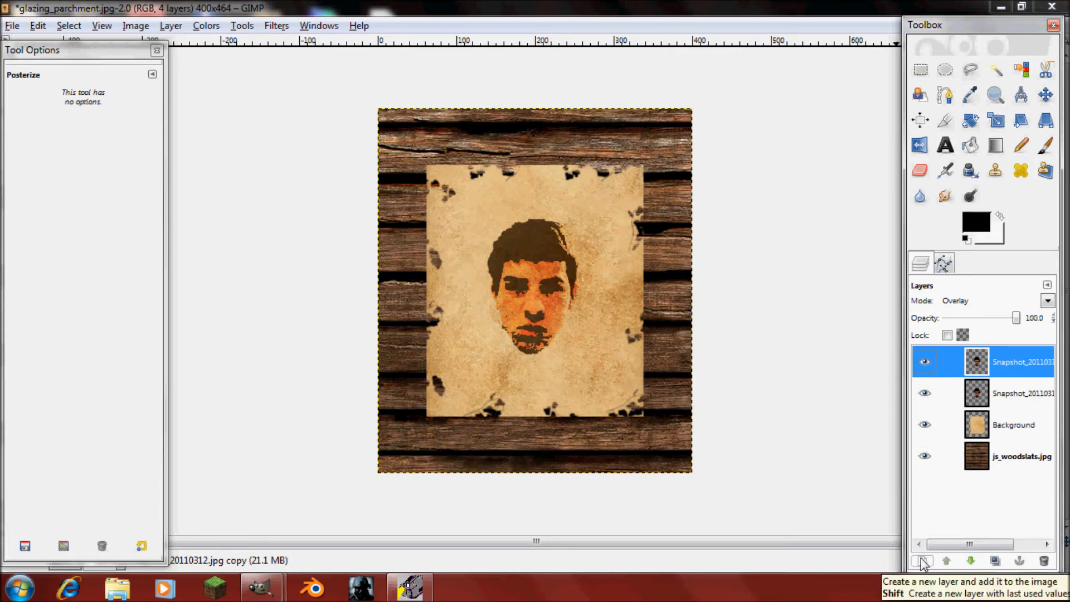
Set up the Dodge / Burn tool on the Background layer for burning with the Circle Fuzzy (19) brush at a scale of 2.26
left_click(977, 425)
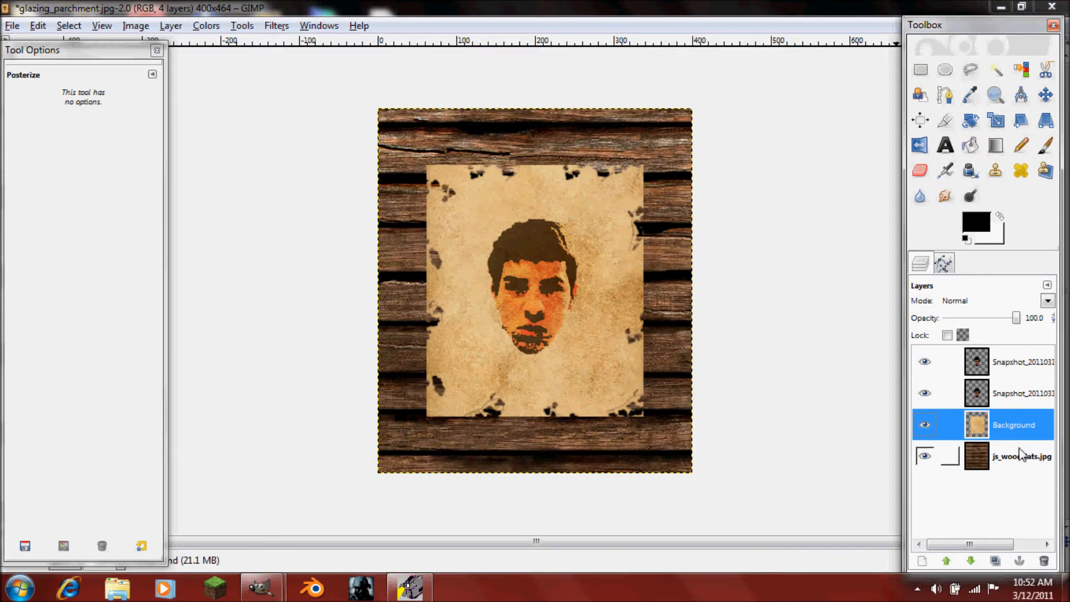
left_click(971, 198)
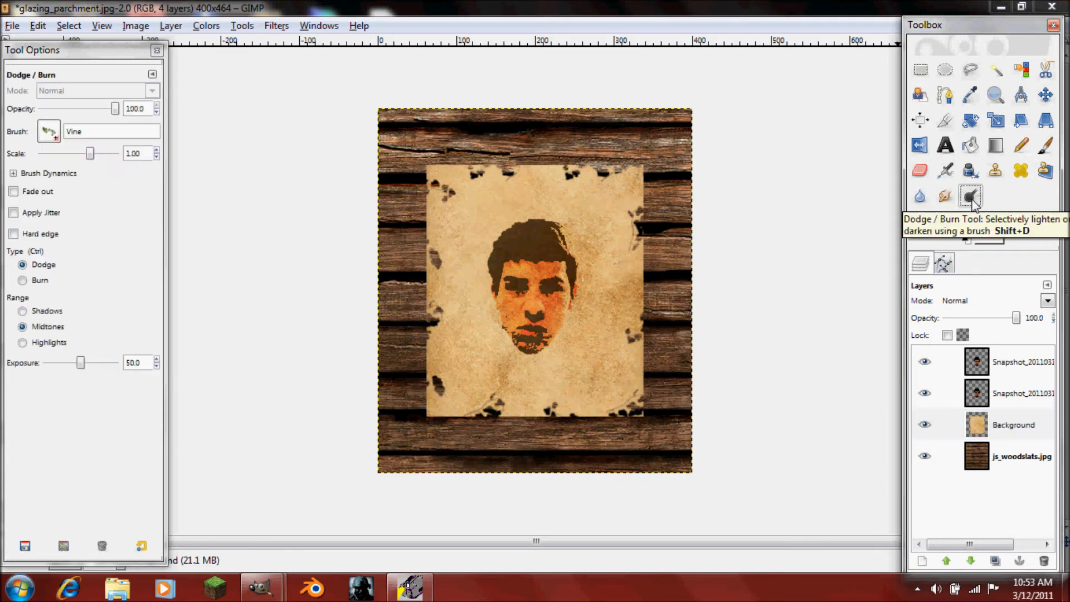
left_click(38, 280)
left_click(53, 136)
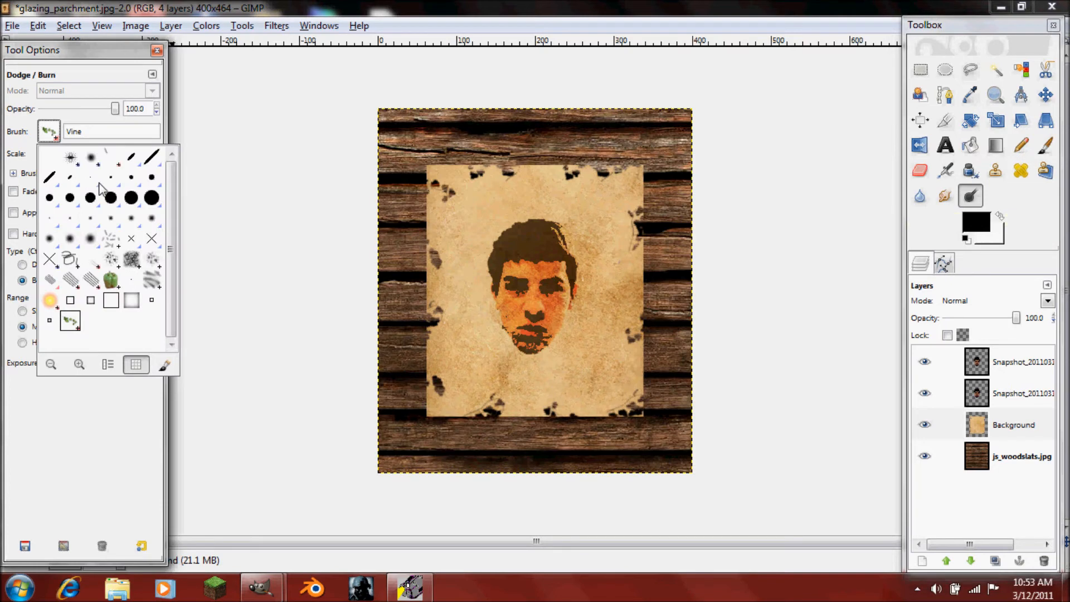
left_click(91, 240)
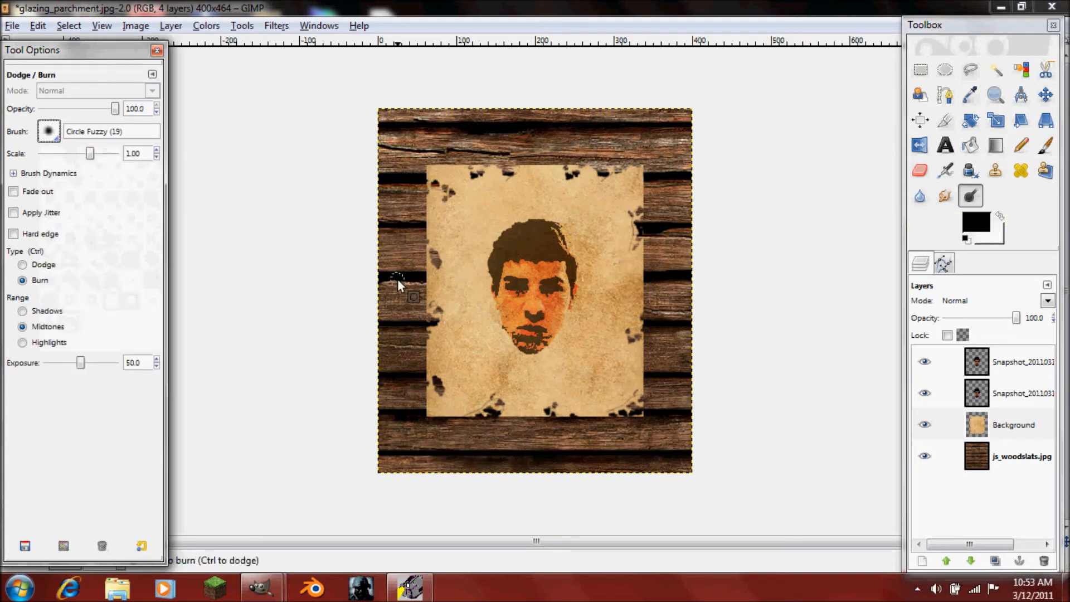
left_click(91, 153)
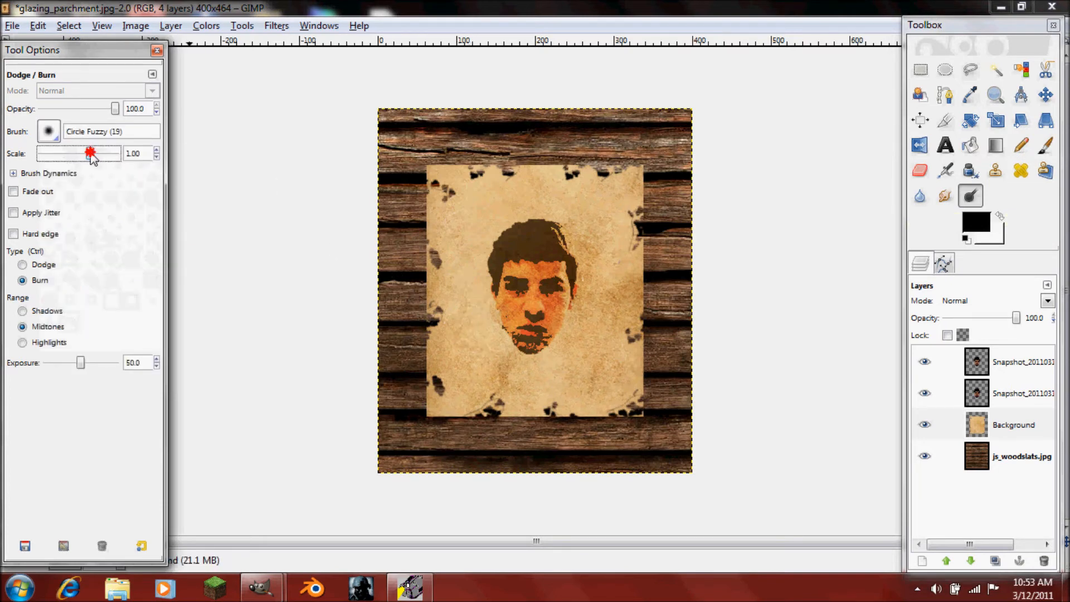
left_click_drag(98, 153, 100, 154)
Burn darker, uneven patches into the parchment around the face and along the paper's edges
left_click(445, 254)
mouse_move(469, 291)
left_mouse_down()
mouse_move(483, 369)
mouse_move(489, 290)
mouse_move(507, 346)
mouse_move(610, 345)
mouse_move(454, 404)
left_mouse_up()
left_click(449, 365)
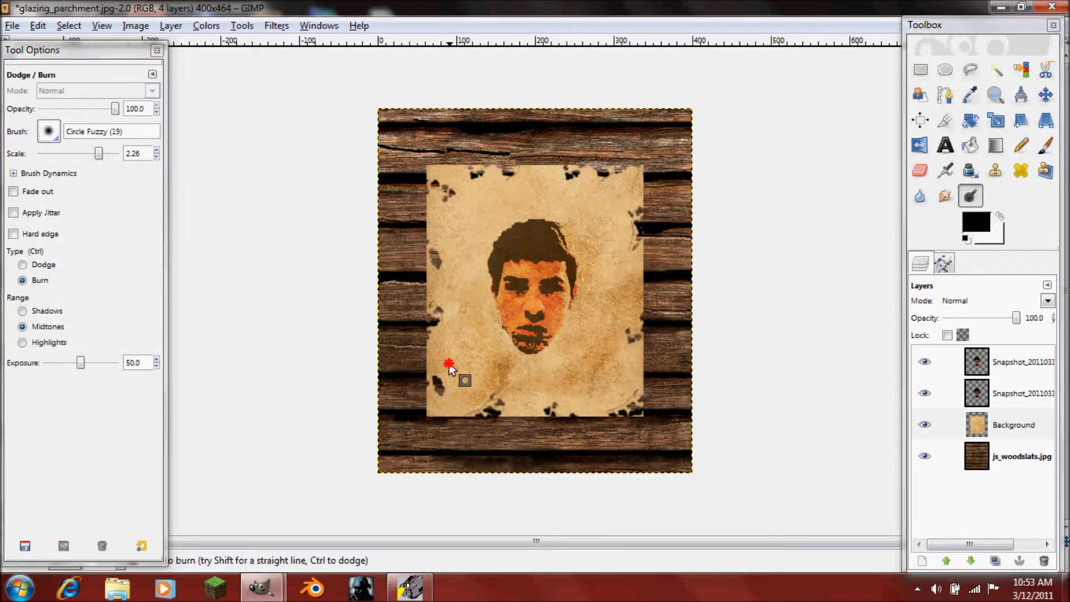
mouse_move(529, 365)
left_mouse_down()
mouse_move(521, 366)
mouse_move(609, 292)
left_mouse_up()
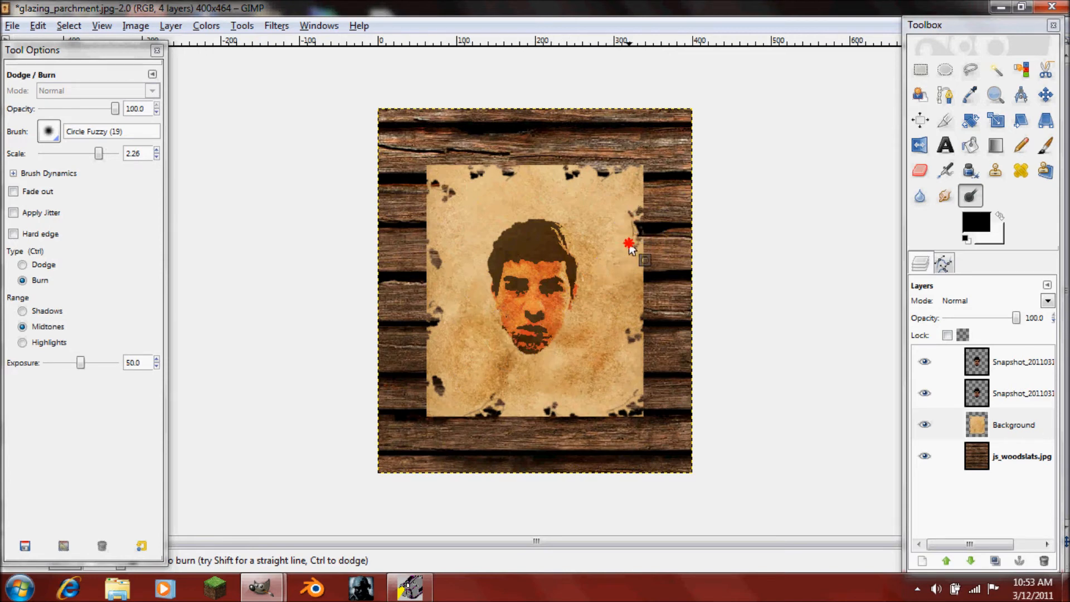
mouse_move(636, 162)
left_mouse_down()
mouse_move(636, 250)
mouse_move(591, 268)
mouse_move(609, 198)
mouse_move(635, 322)
mouse_move(602, 358)
mouse_move(501, 409)
mouse_move(673, 395)
mouse_move(625, 405)
mouse_move(548, 400)
mouse_move(613, 395)
mouse_move(484, 395)
mouse_move(555, 409)
mouse_move(443, 402)
left_mouse_up()
mouse_move(443, 298)
left_mouse_down()
mouse_move(452, 351)
mouse_move(477, 311)
mouse_move(468, 259)
left_mouse_up()
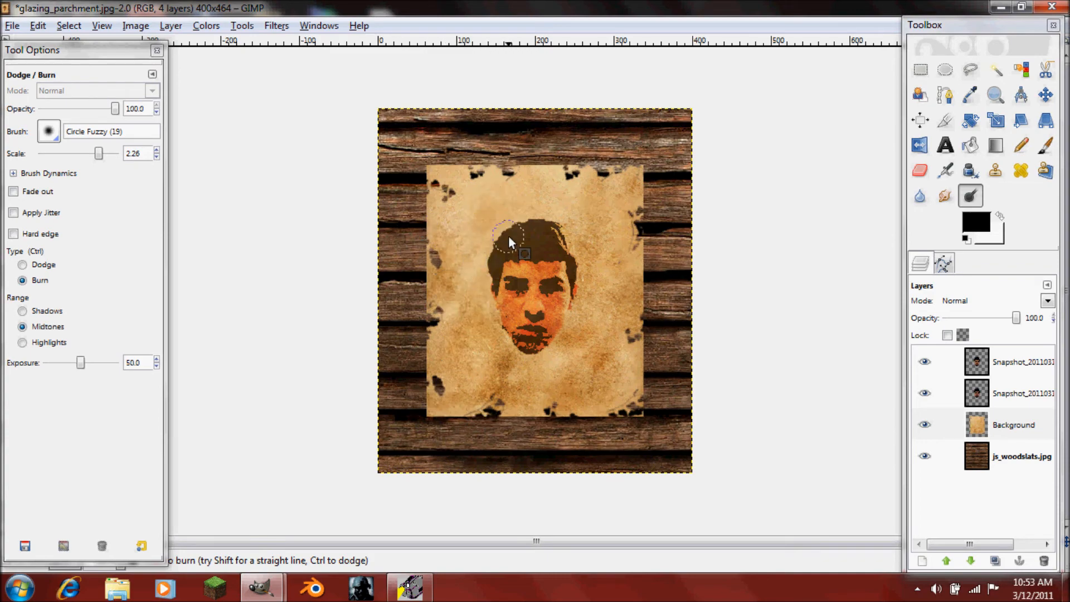
Lighten the parchment behind the face with Dodge and burn more dark patches around it with the Circle Fuzzy (19) brush
scroll(463, 150, "up", 1)
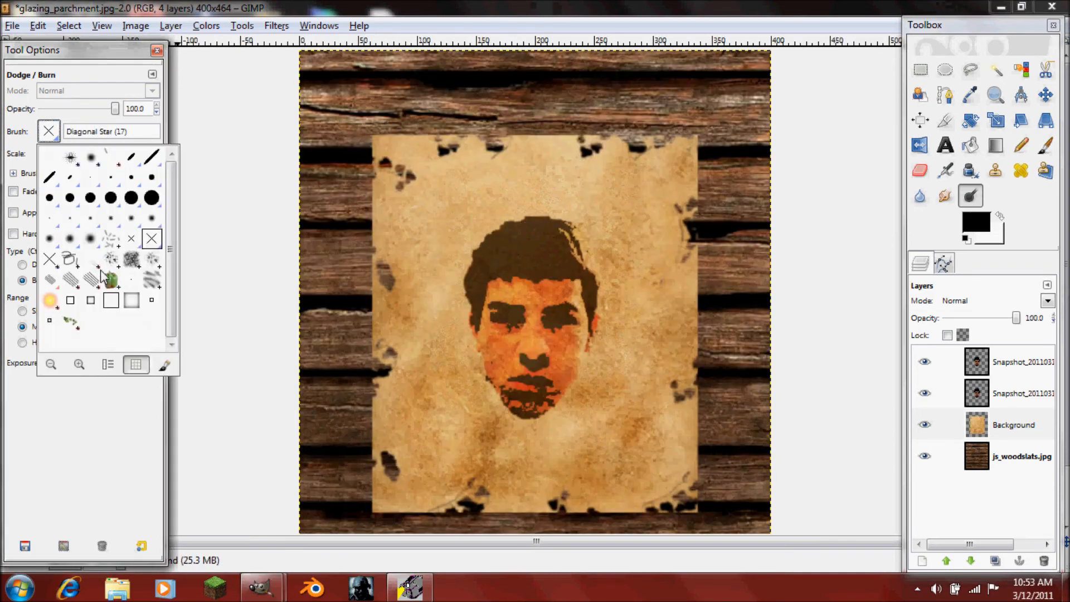
mouse_move(549, 323)
left_mouse_down()
mouse_move(516, 243)
mouse_move(544, 312)
mouse_move(553, 291)
left_mouse_up()
left_click(39, 280)
mouse_move(597, 280)
left_mouse_down()
mouse_move(480, 362)
mouse_move(573, 298)
mouse_move(406, 353)
mouse_move(602, 507)
mouse_move(676, 318)
mouse_move(617, 222)
mouse_move(686, 290)
left_mouse_up()
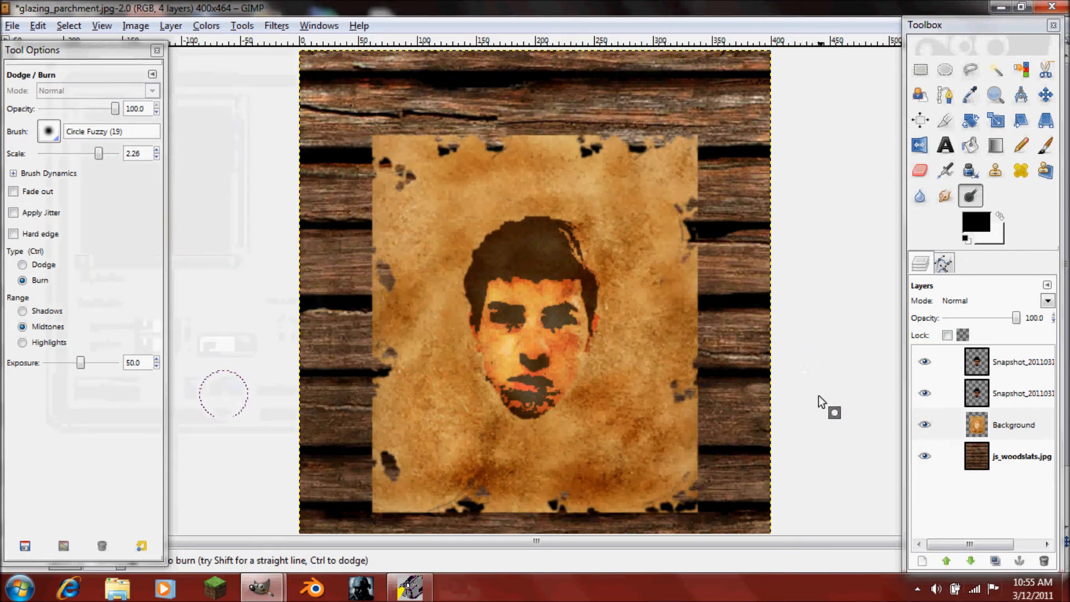
Create a selection from the upper face layer's alpha channel and feather it by 20 pixels
left_click(1003, 393)
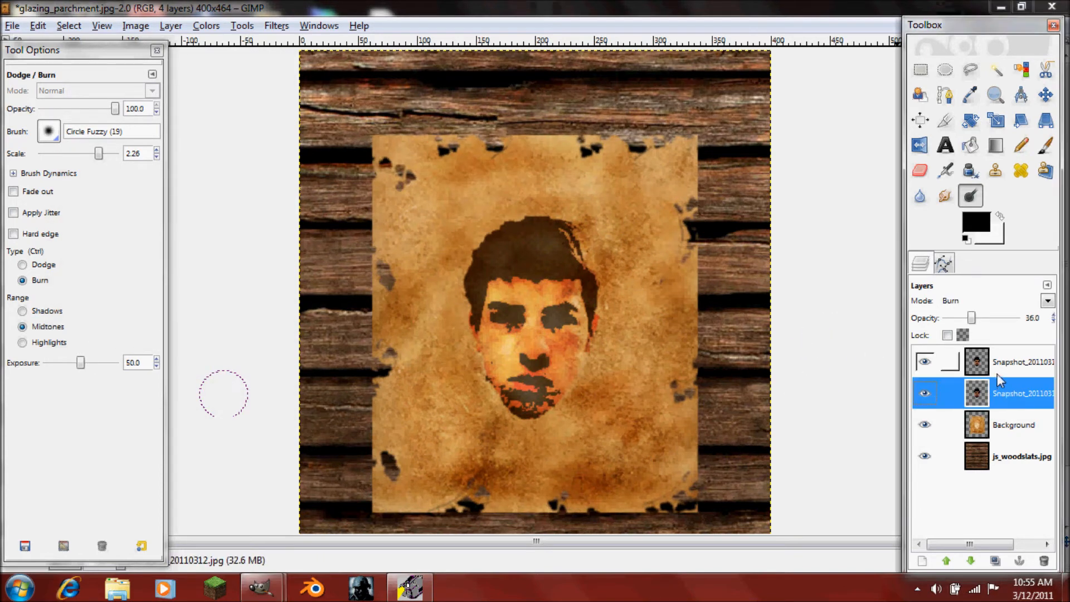
left_click(996, 371)
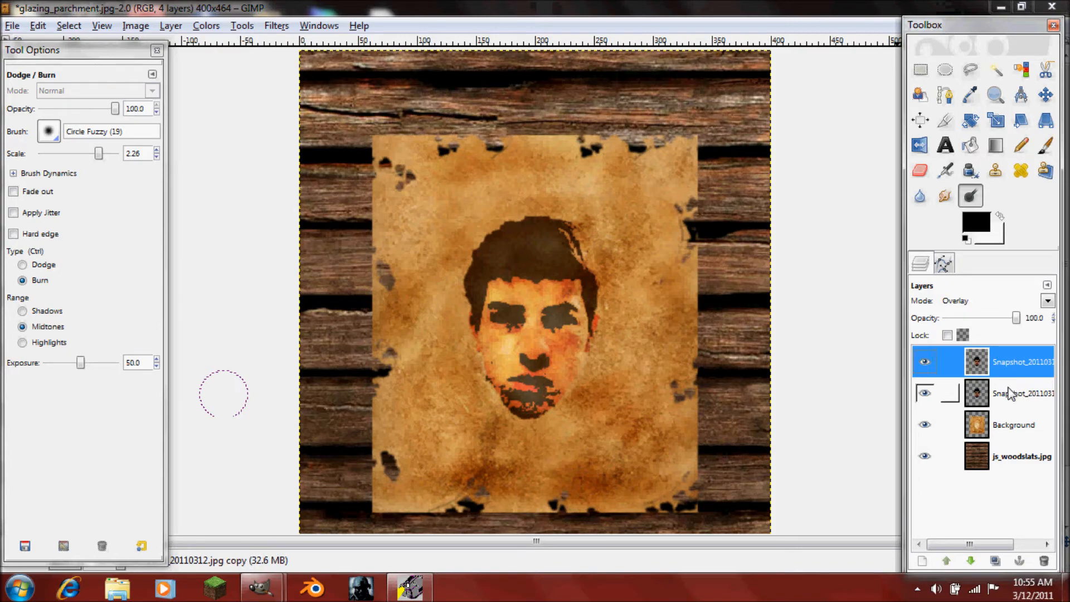
right_click(978, 372)
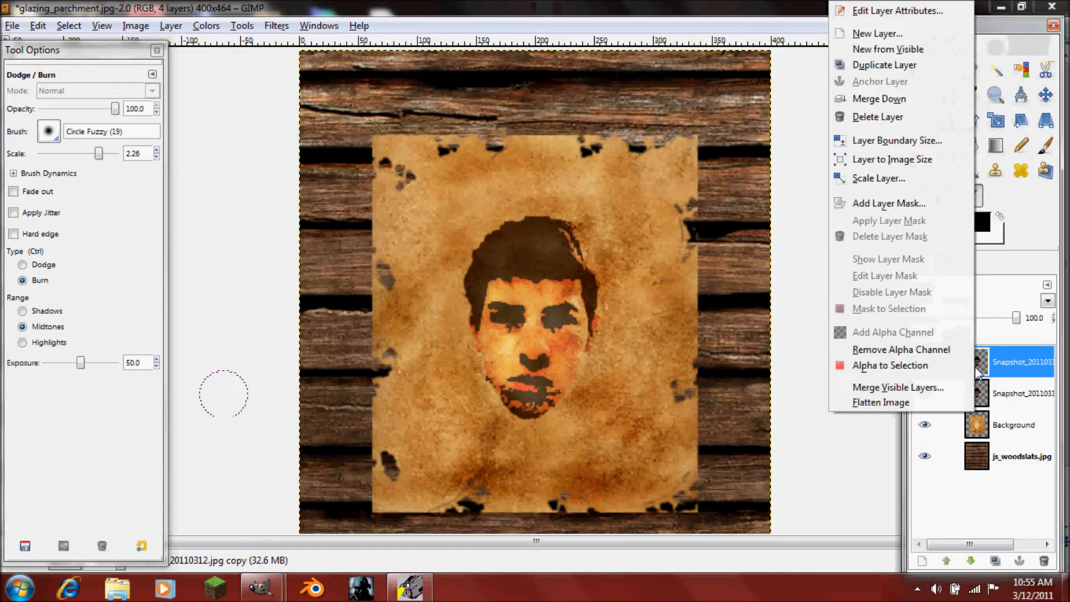
left_click(940, 370)
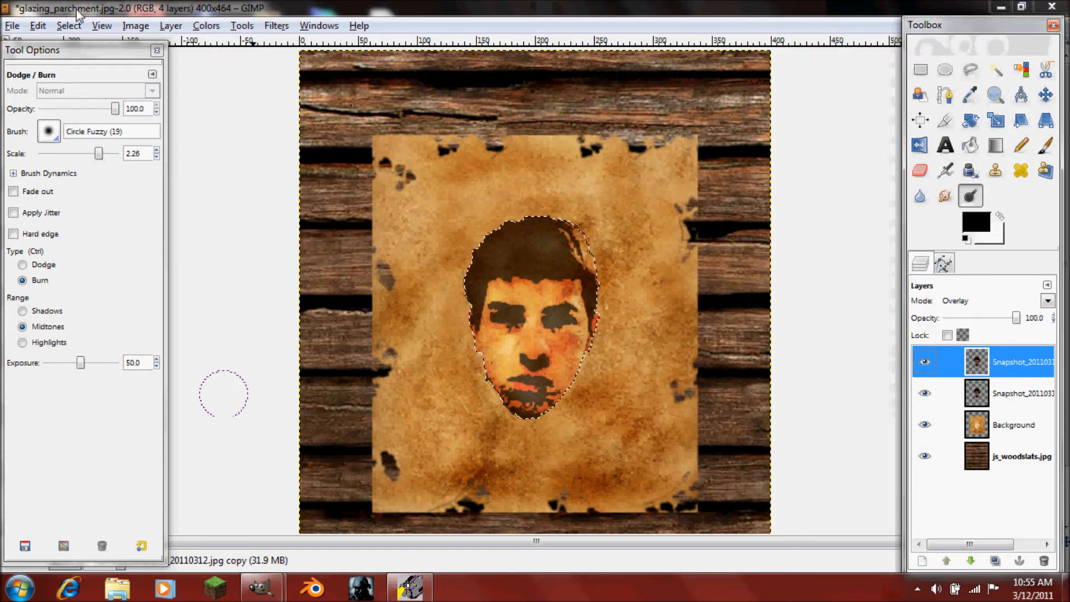
left_click(68, 25)
left_click(94, 179)
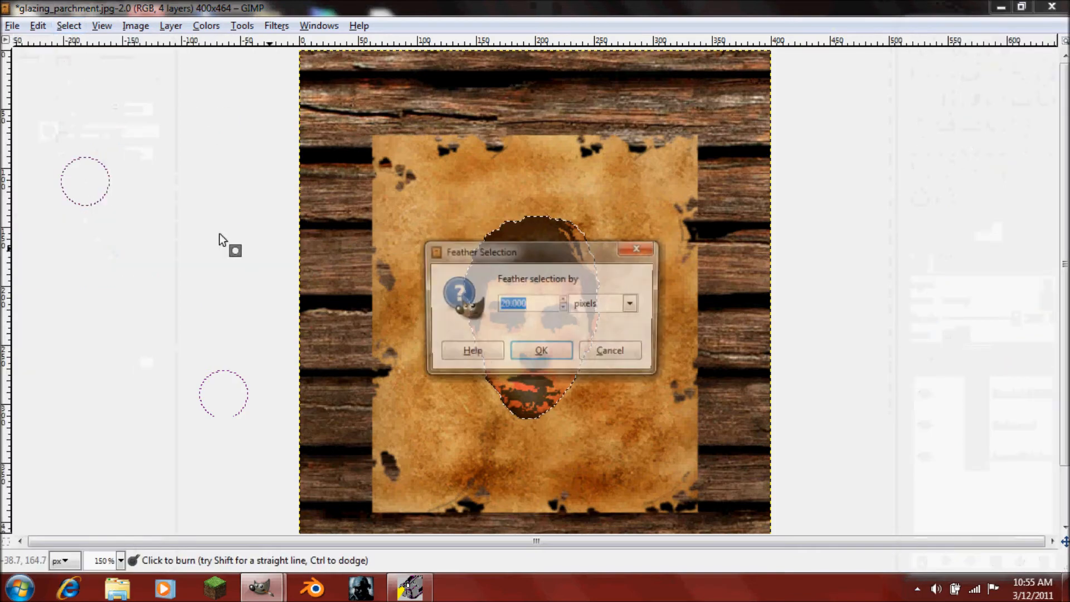
left_click(541, 355)
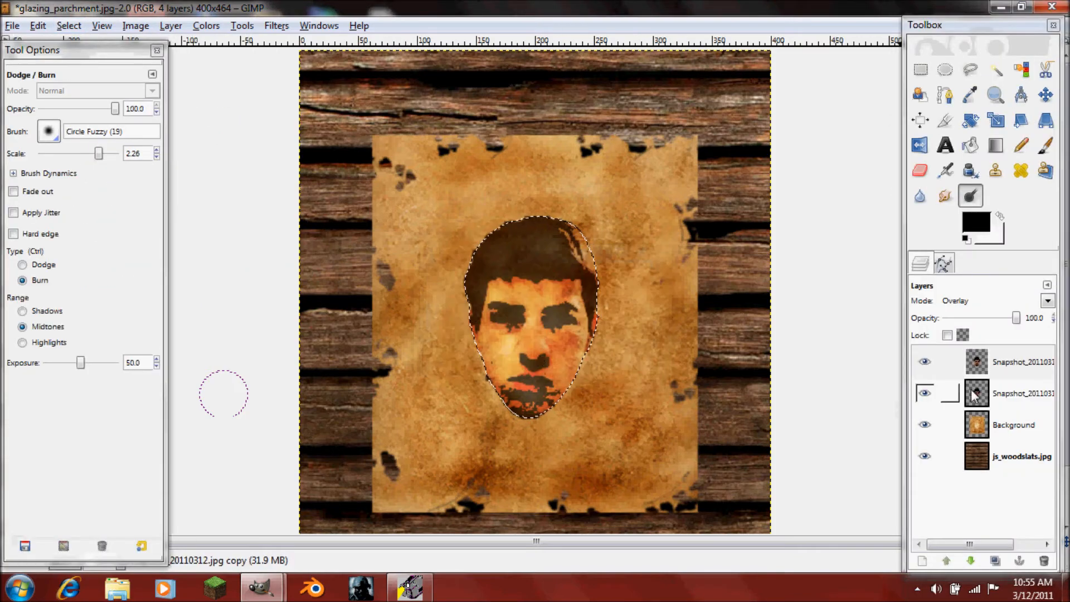
Feather the face selection by another 20 pixels with the lower face layer active and clear the selection
left_click(68, 25)
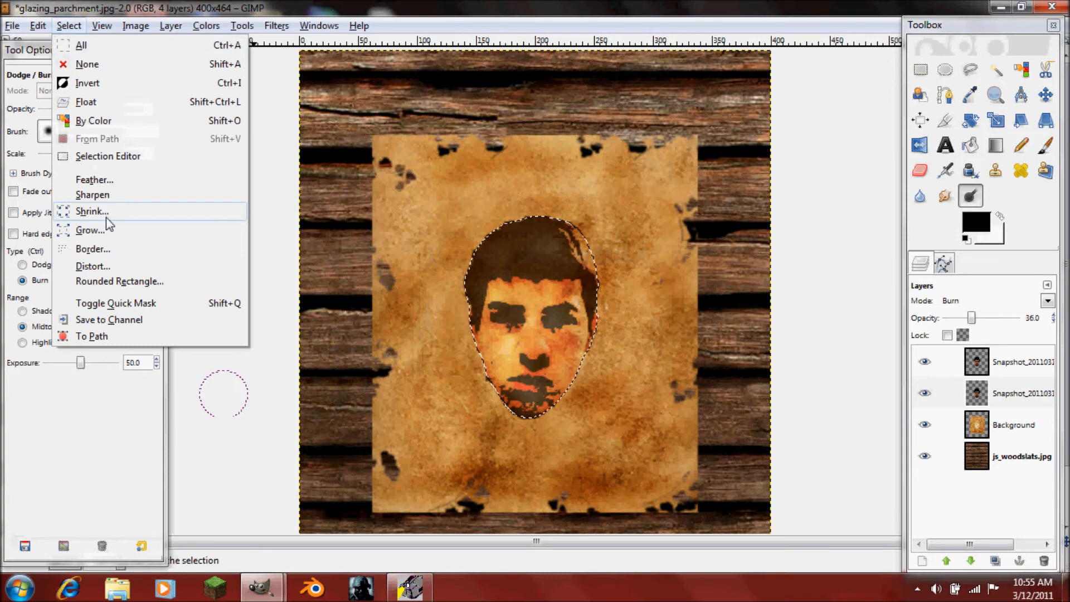
left_click(112, 179)
left_click(541, 351)
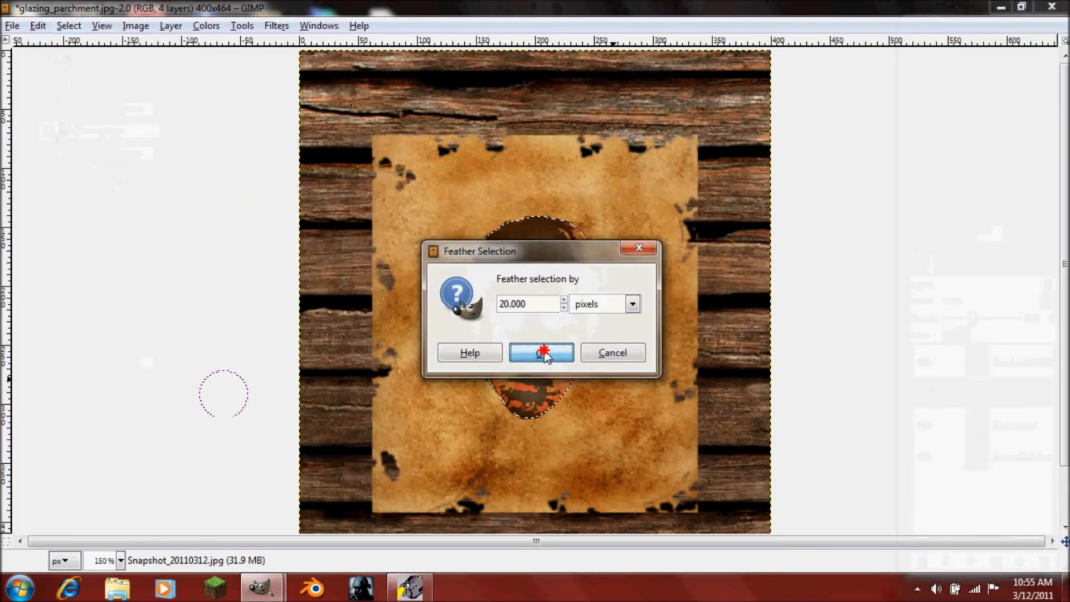
key("m")
left_click(69, 25)
left_click(86, 62)
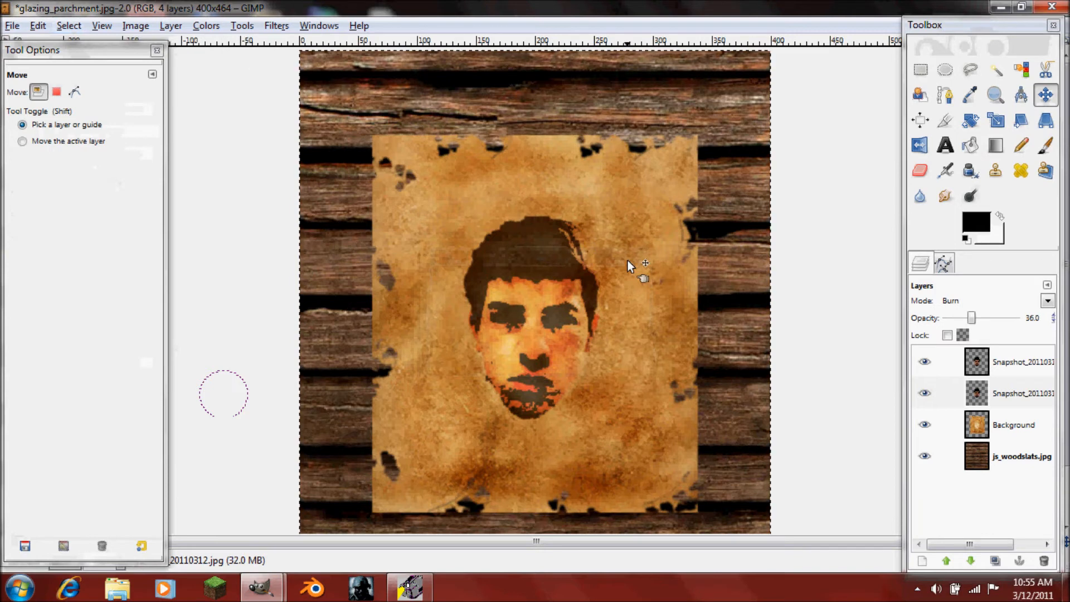
Add the text "WANTED" on the parchment above the head, on a new layer over the face layers
left_click(1007, 359)
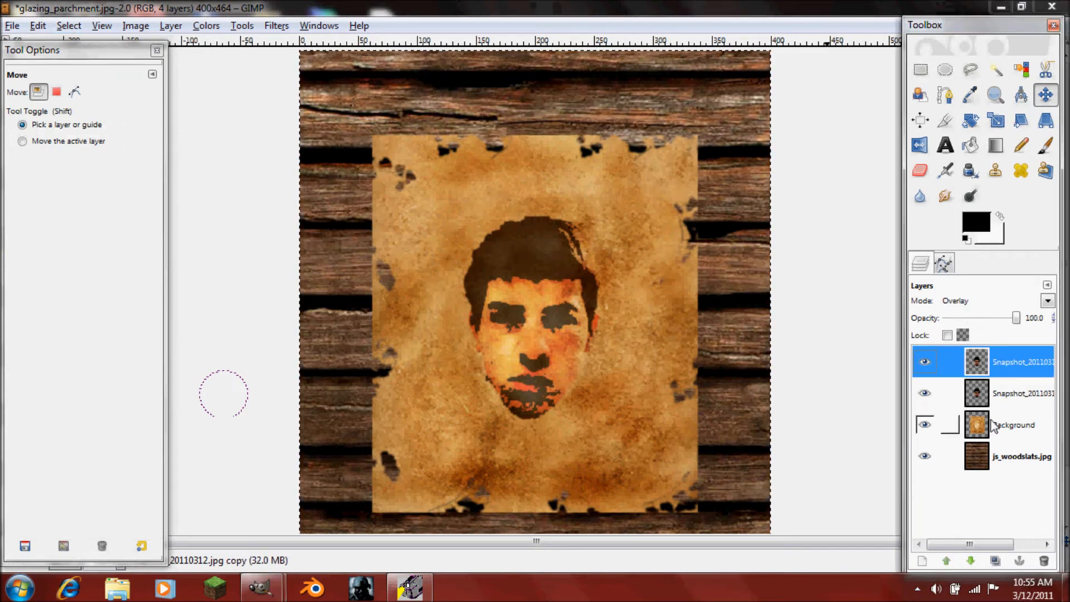
left_click(945, 145)
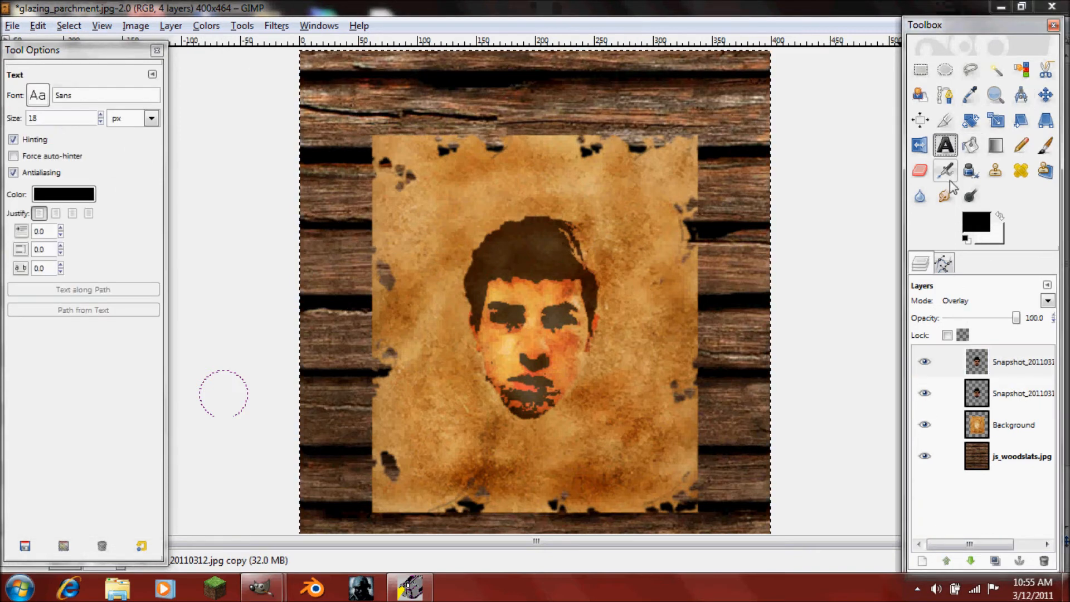
key("Tab")
left_click(452, 172)
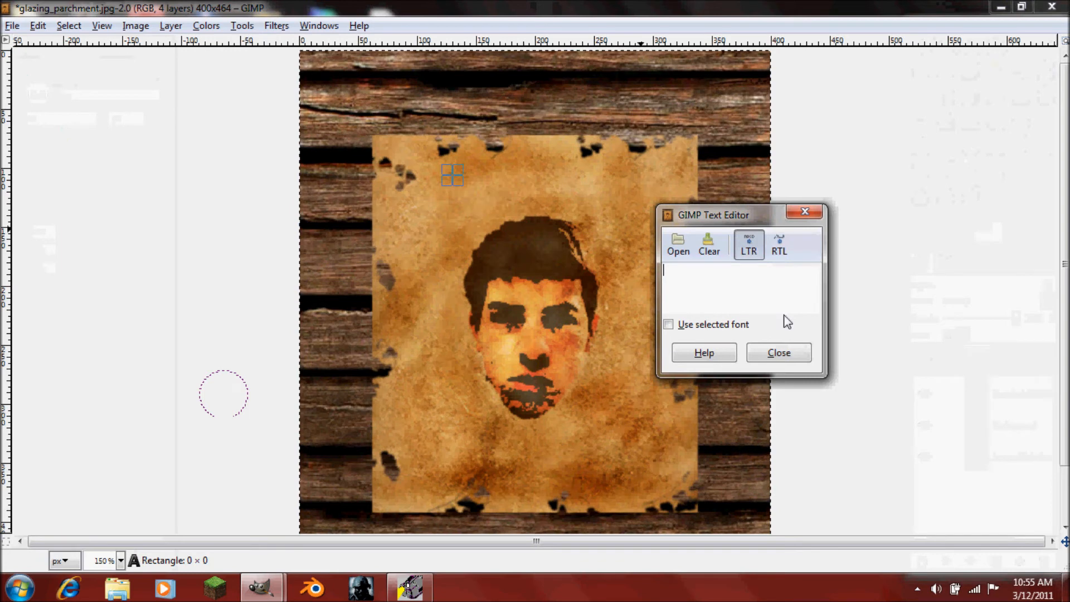
type("WANT")
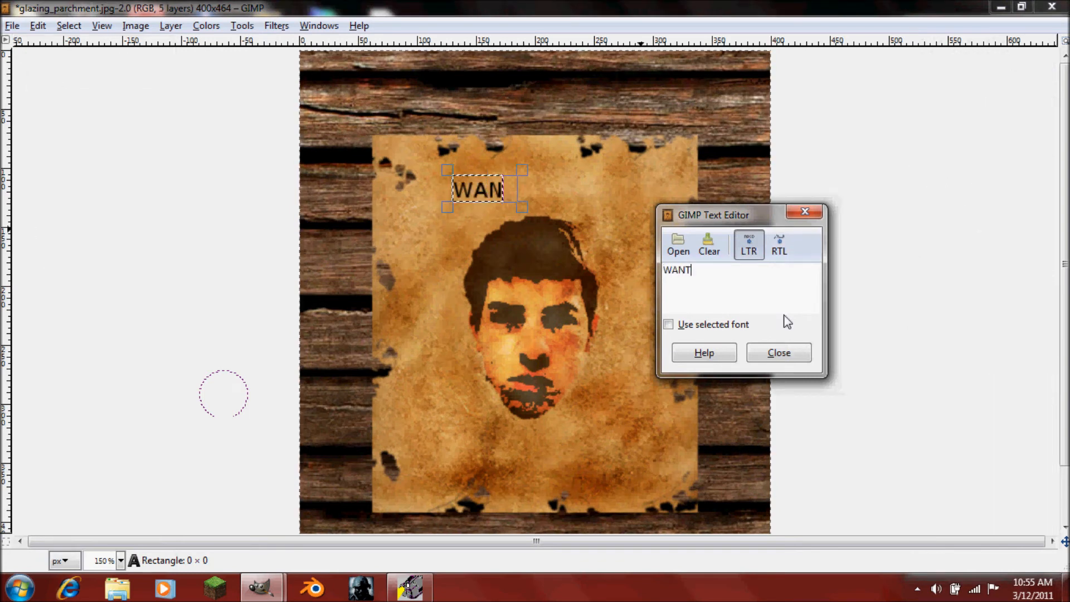
left_click(759, 351)
key("Tab")
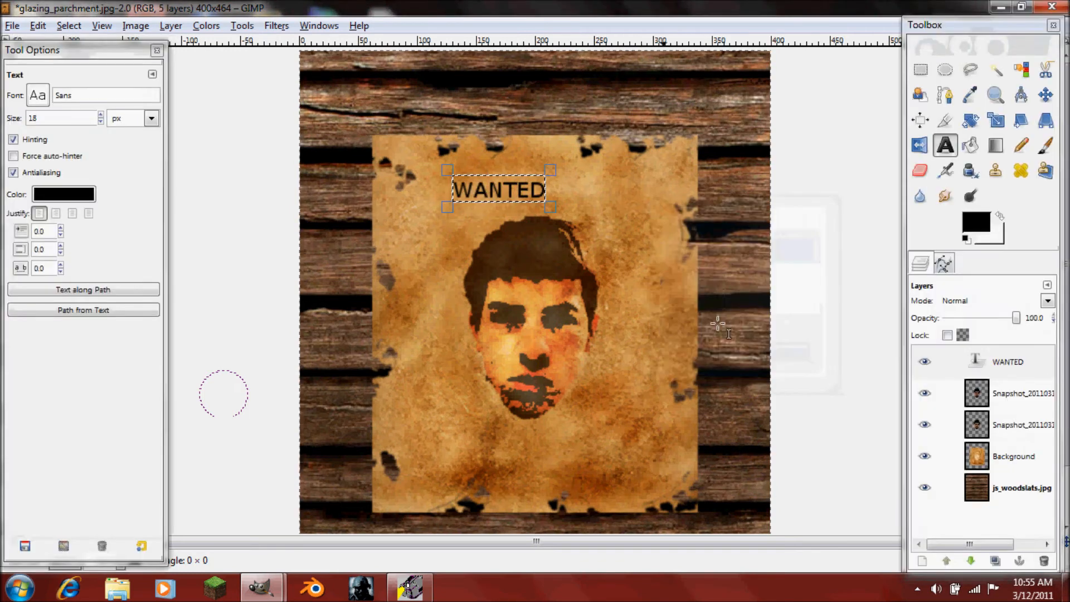
Change the WANTED text's font to Stencil and its size to 50 px
left_click(47, 97)
scroll(67, 279, "down", 5)
scroll(70, 276, "down", 2)
scroll(64, 223, "down", 5)
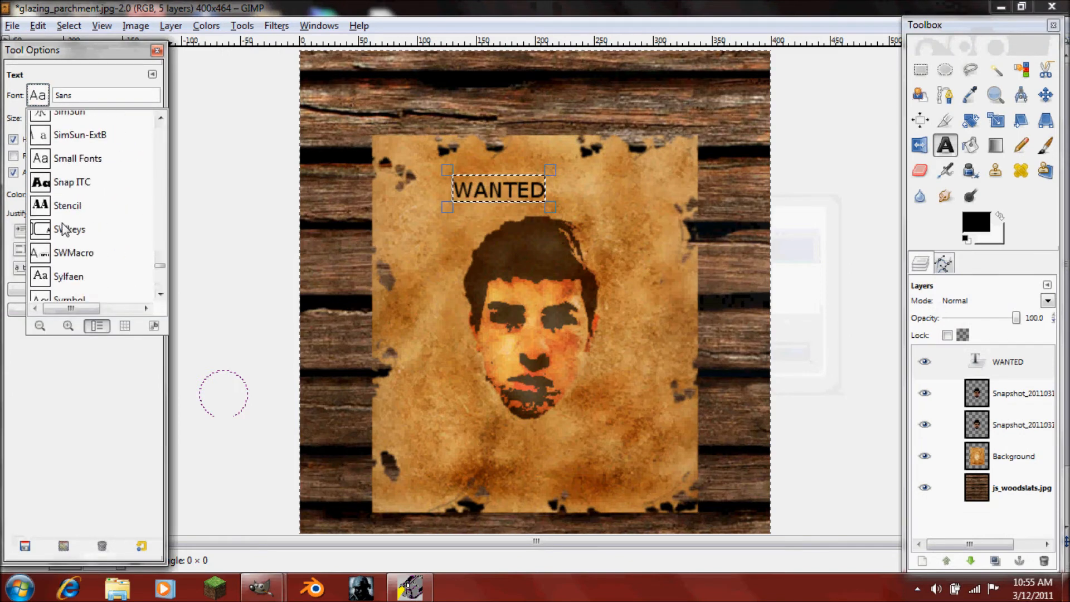
left_click(68, 206)
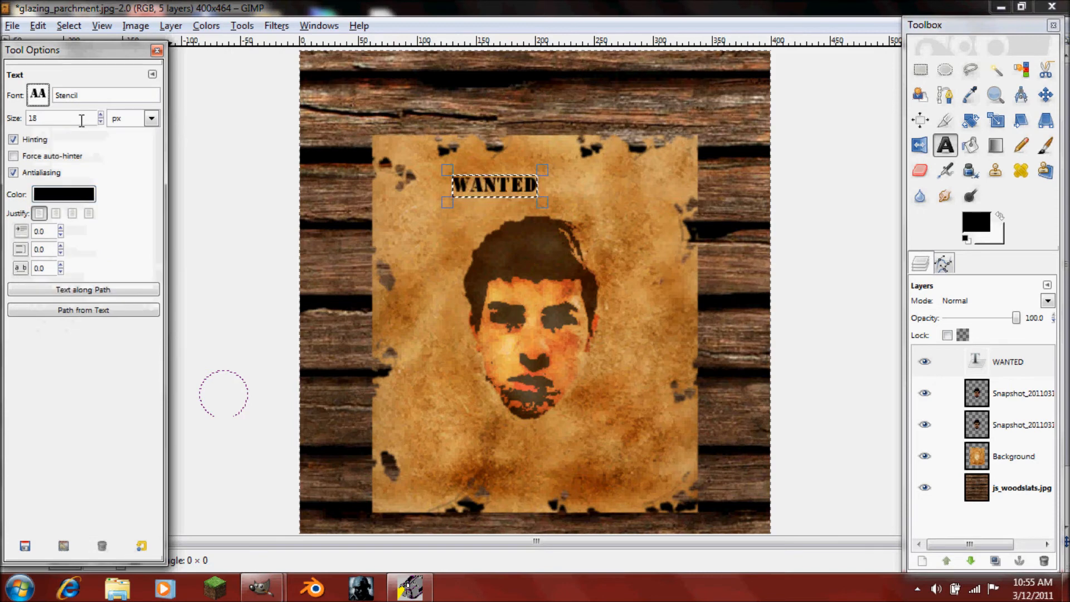
type("5")
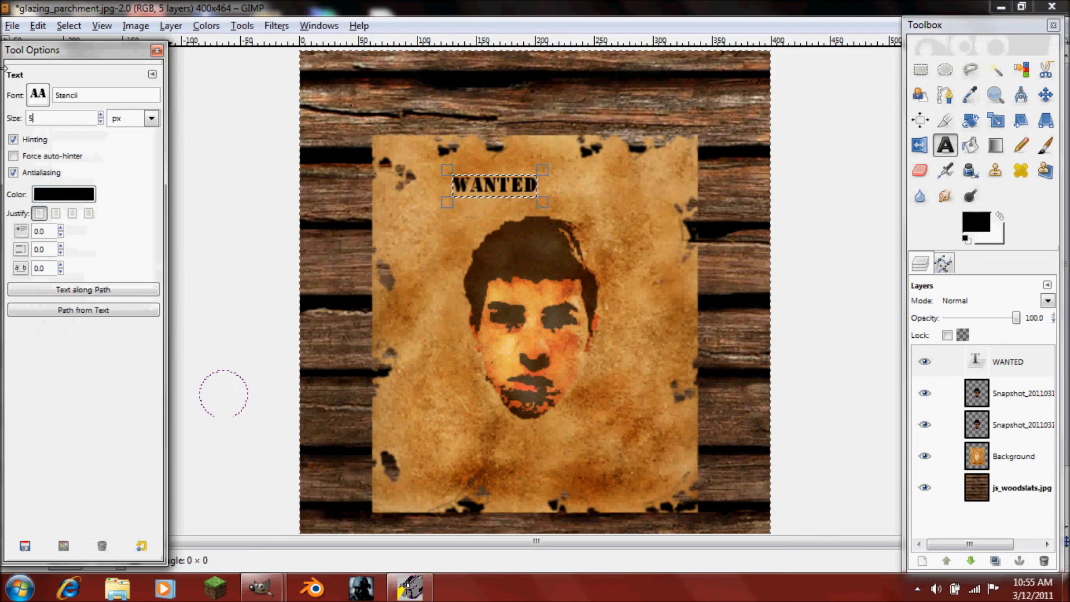
type("0")
key("Return")
Center the enlarged WANTED text horizontally on the parchment above the head and nudge it slightly into place
left_click_drag(582, 202, 556, 184)
left_click(779, 352)
left_click(775, 343)
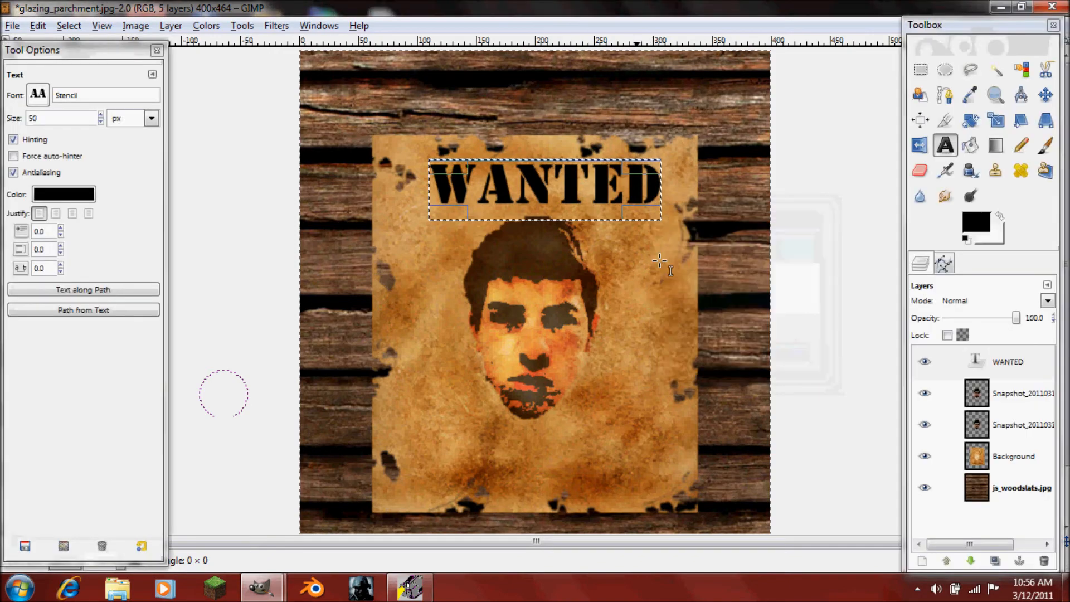
left_click_drag(552, 183, 545, 183)
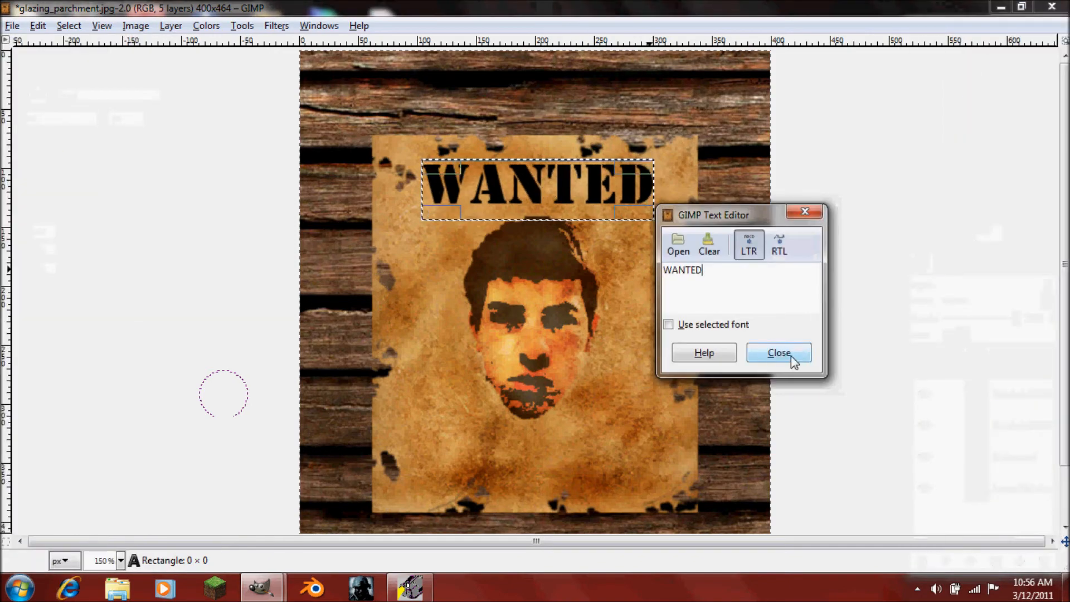
left_click(792, 358)
key("Right")
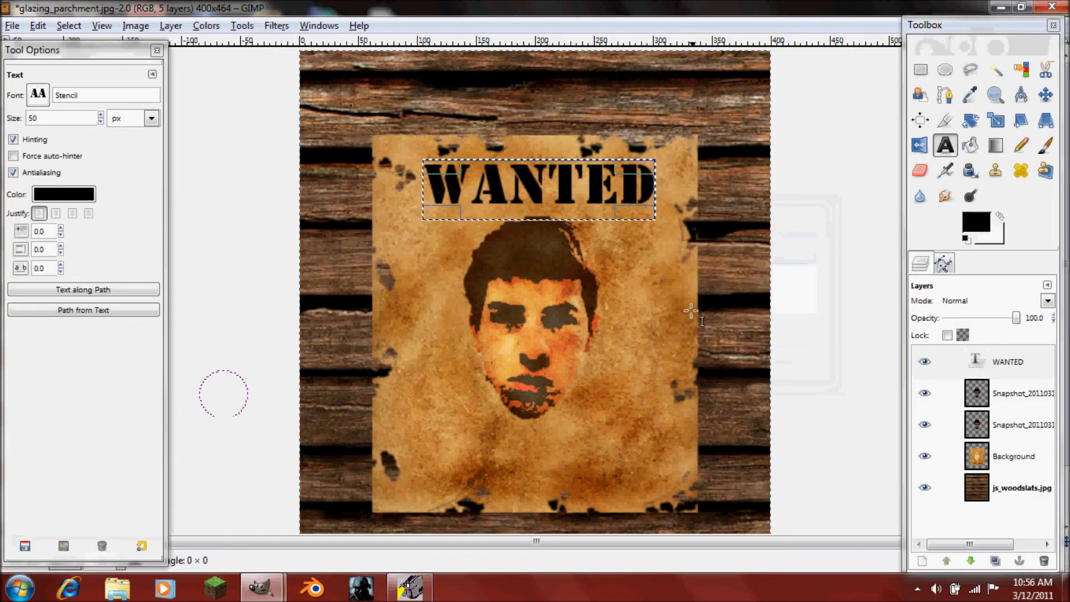
Move the WANTED text slightly up on the parchment and select its layer
left_click(987, 364)
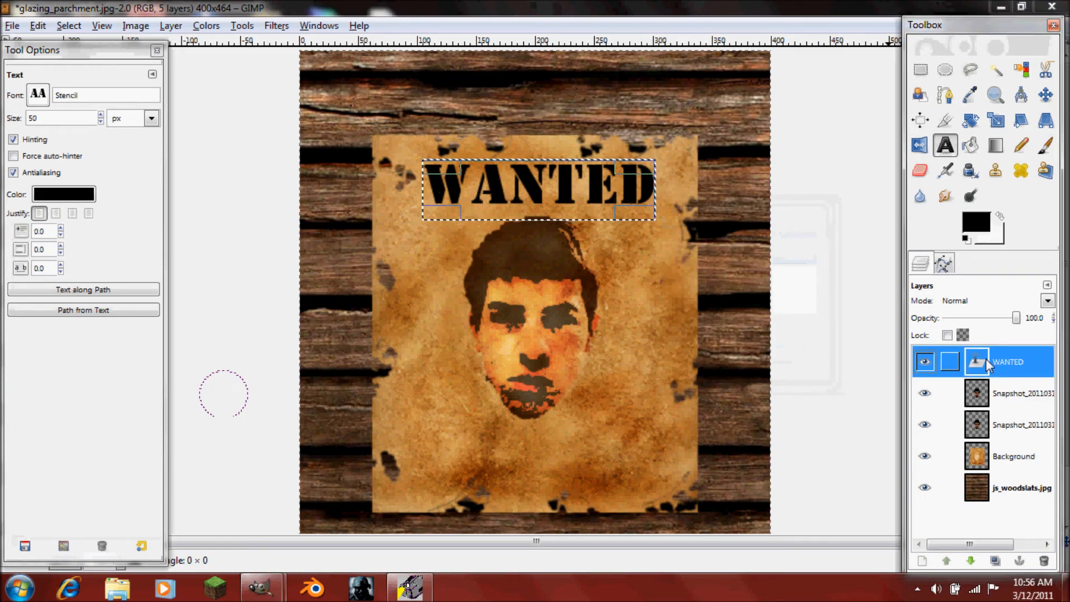
right_click(985, 359)
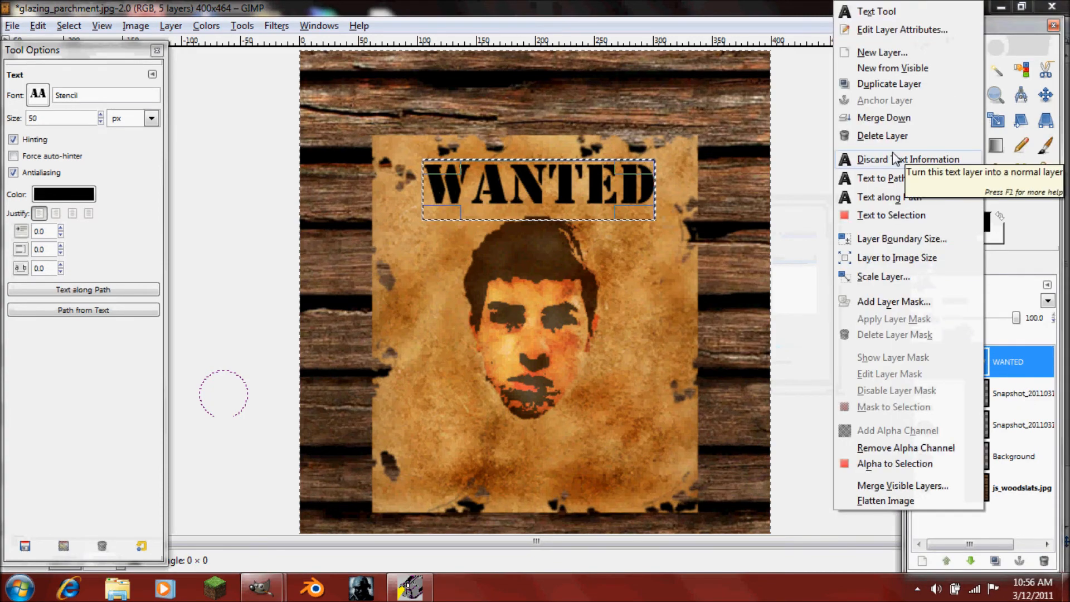
left_click(580, 182)
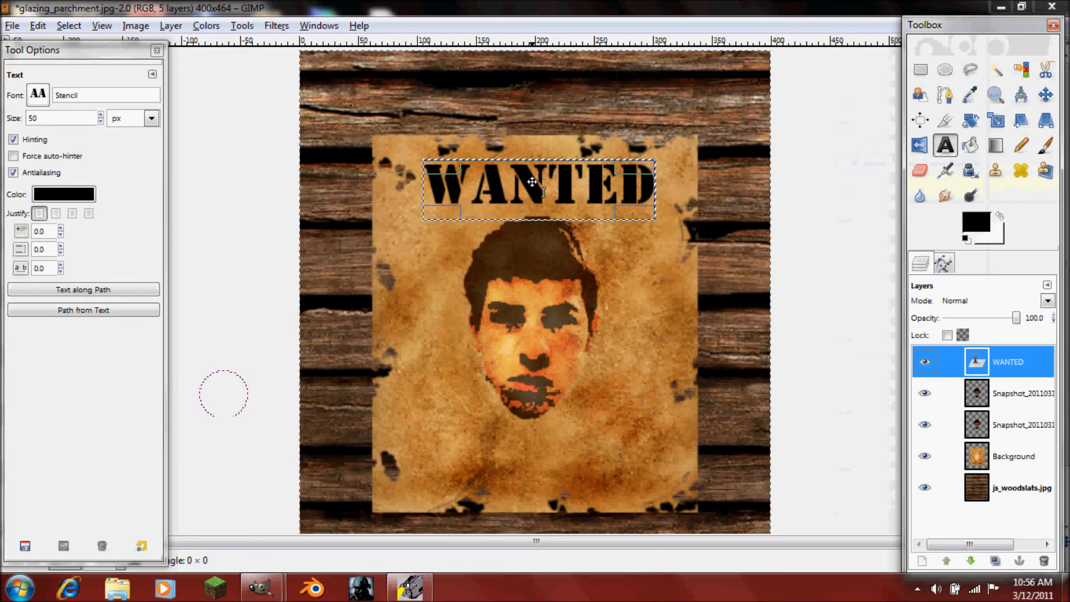
left_click(532, 181)
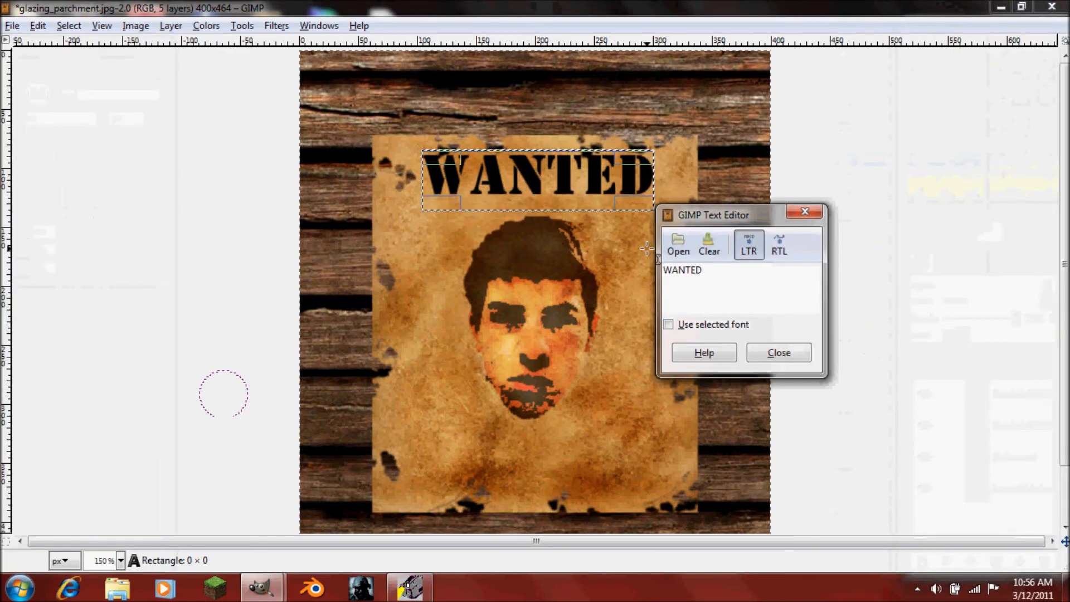
left_click(779, 353)
left_click(979, 363)
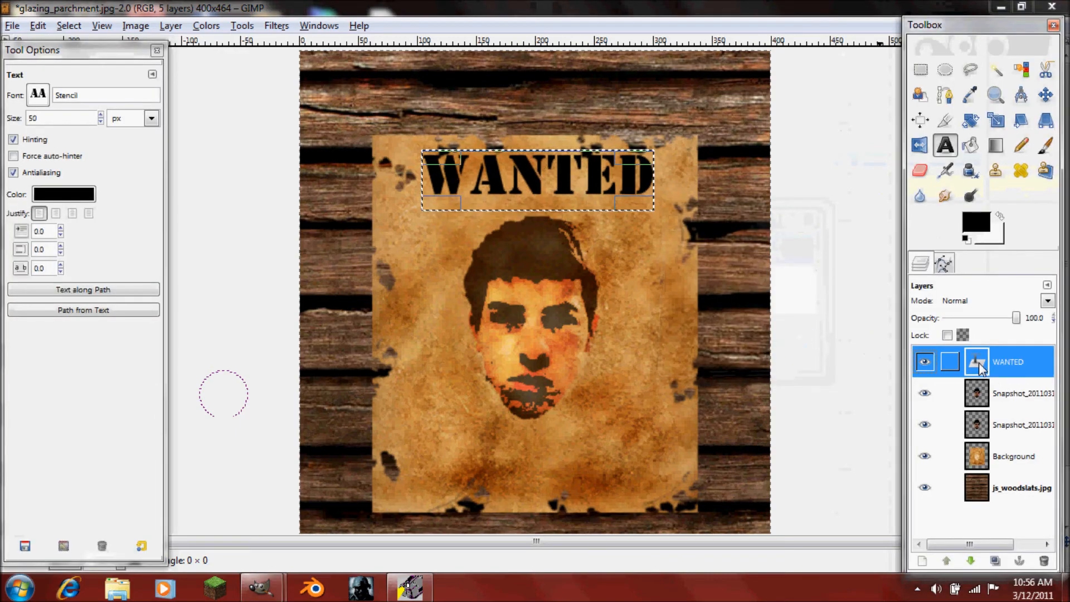
Discard the WANTED layer's text information and duplicate the layer
right_click(981, 362)
left_click(891, 159)
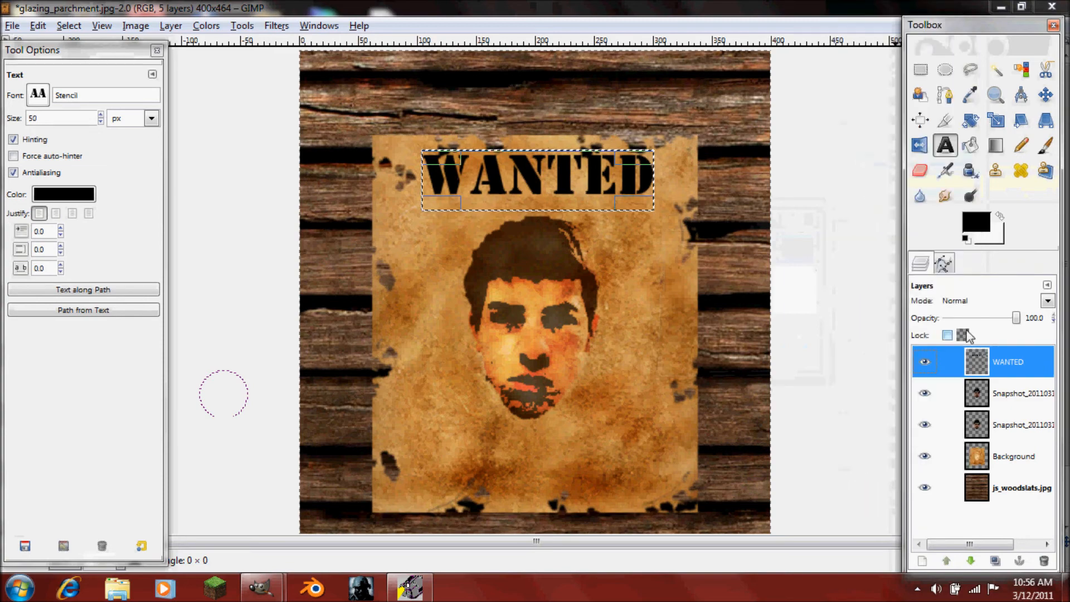
left_click(995, 561)
left_click(980, 361)
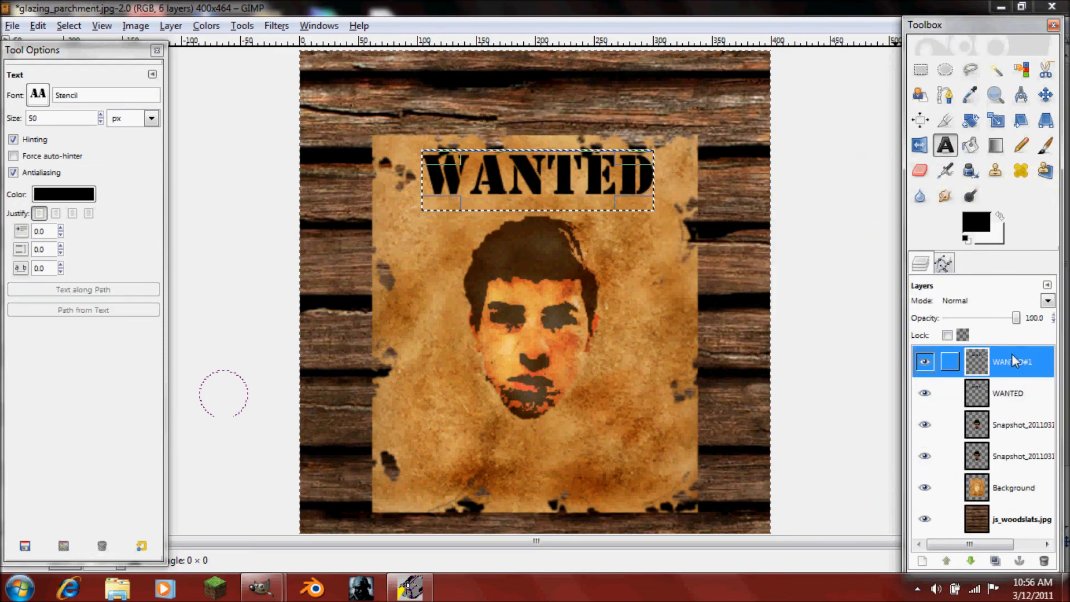
Set both WANTED layers to Overlay mode, duplicate the lower one once more, and select the uppermost copy
left_click(1048, 301)
left_click(967, 412)
left_click(947, 391)
left_click(1048, 301)
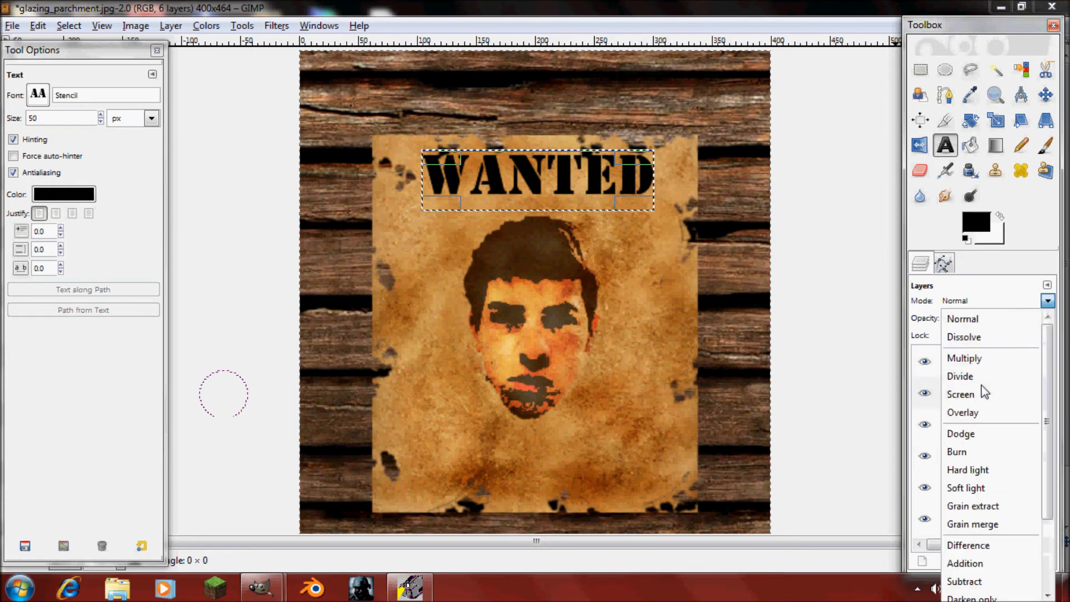
left_click(972, 412)
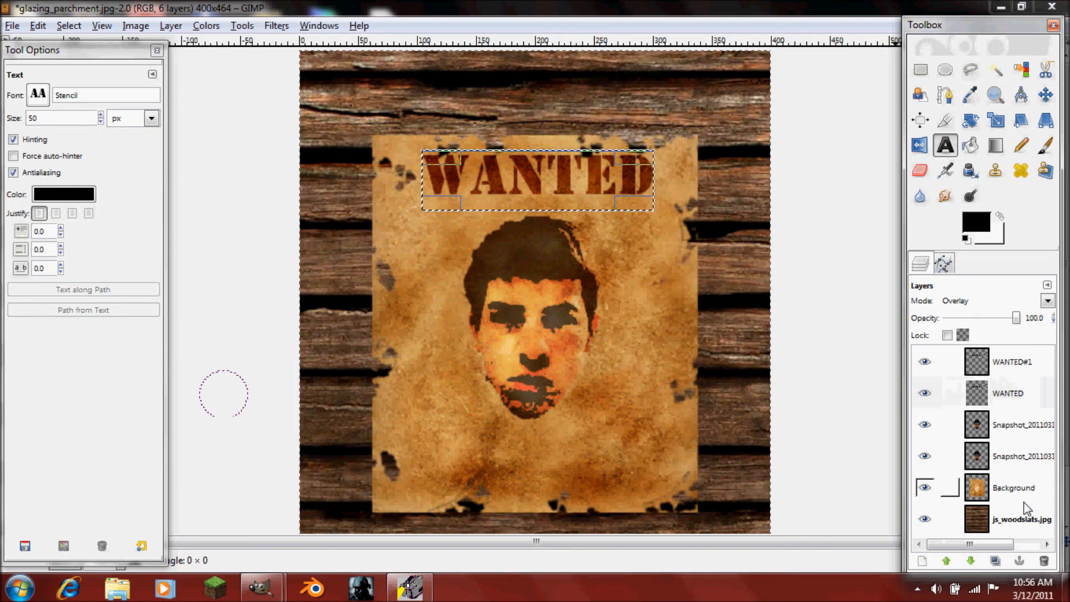
left_click(1001, 563)
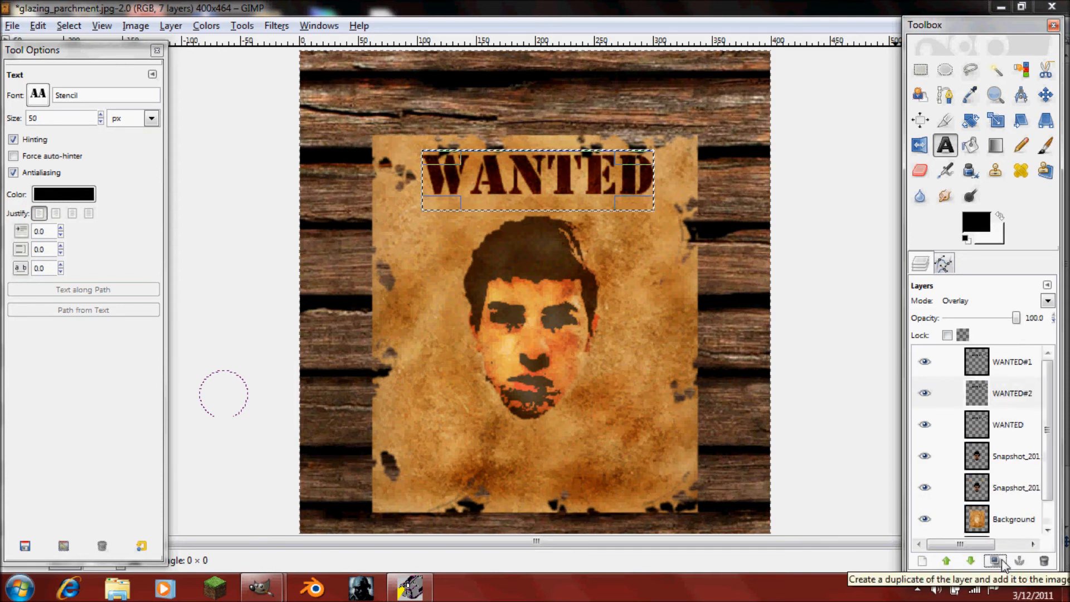
left_click(1011, 369)
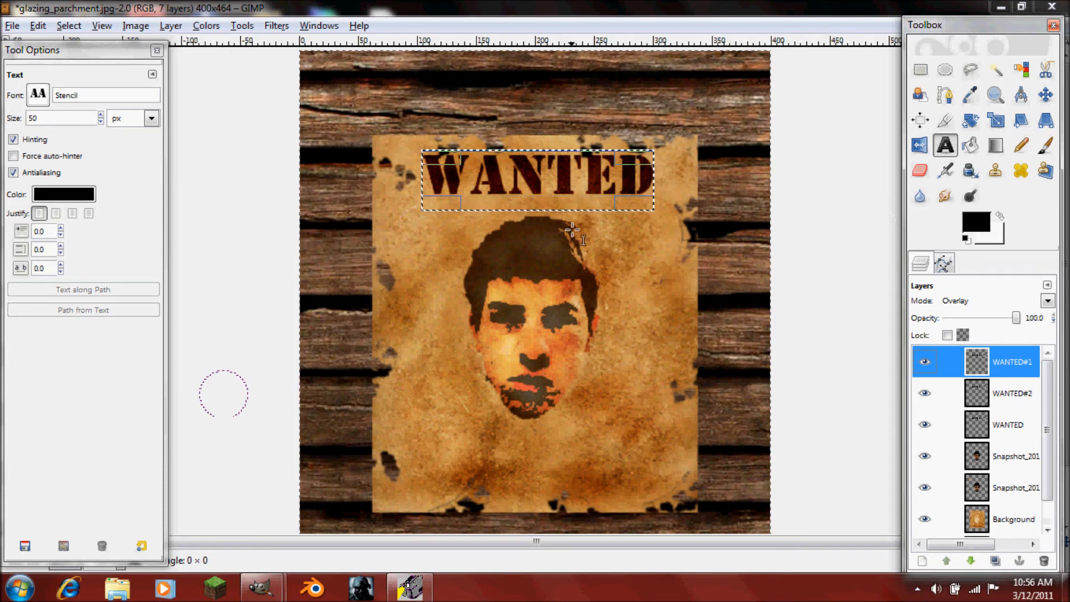
Add the text "DEAD OR ALIVE" on a new layer above the WANTED layers, starting at the top of the head
key("Tab")
left_click(555, 217)
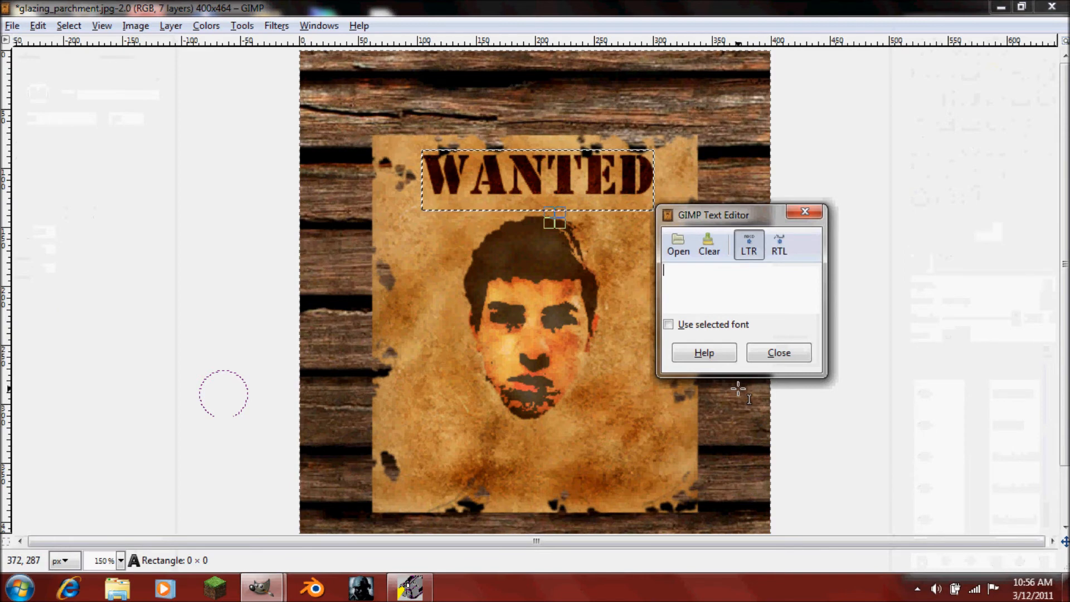
type("DEAD O")
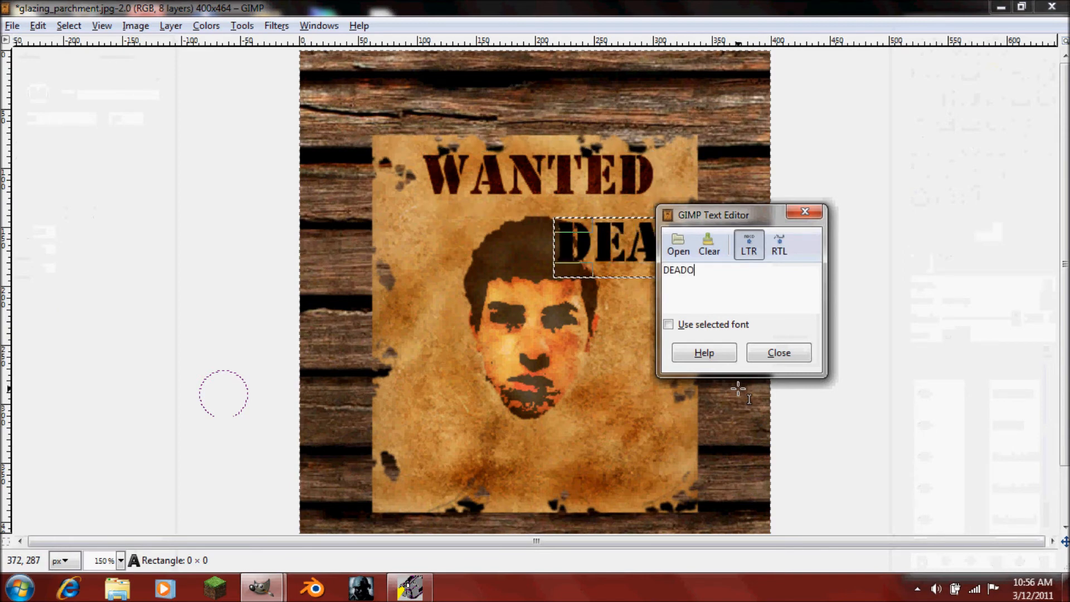
type("R AL")
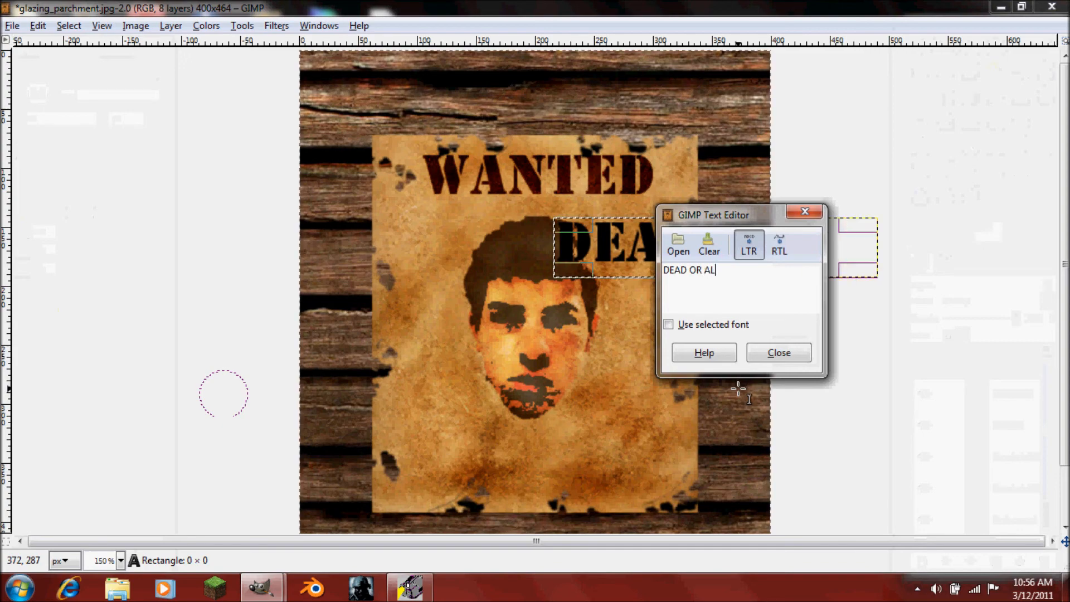
type("IVE")
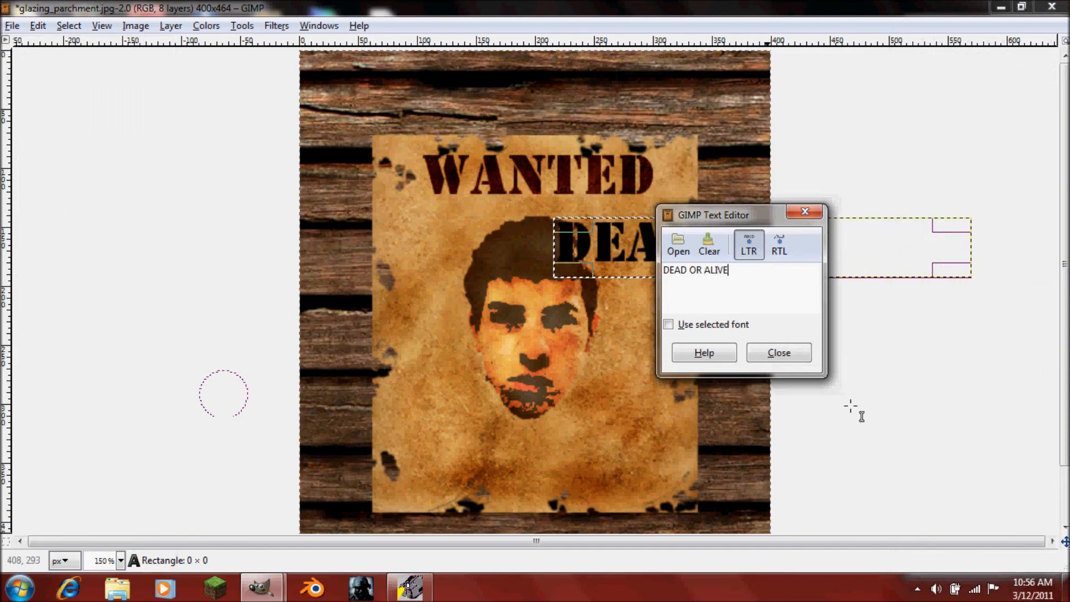
left_click(748, 349)
Set the DEAD OR ALIVE text's size to 20 px
left_click(63, 115)
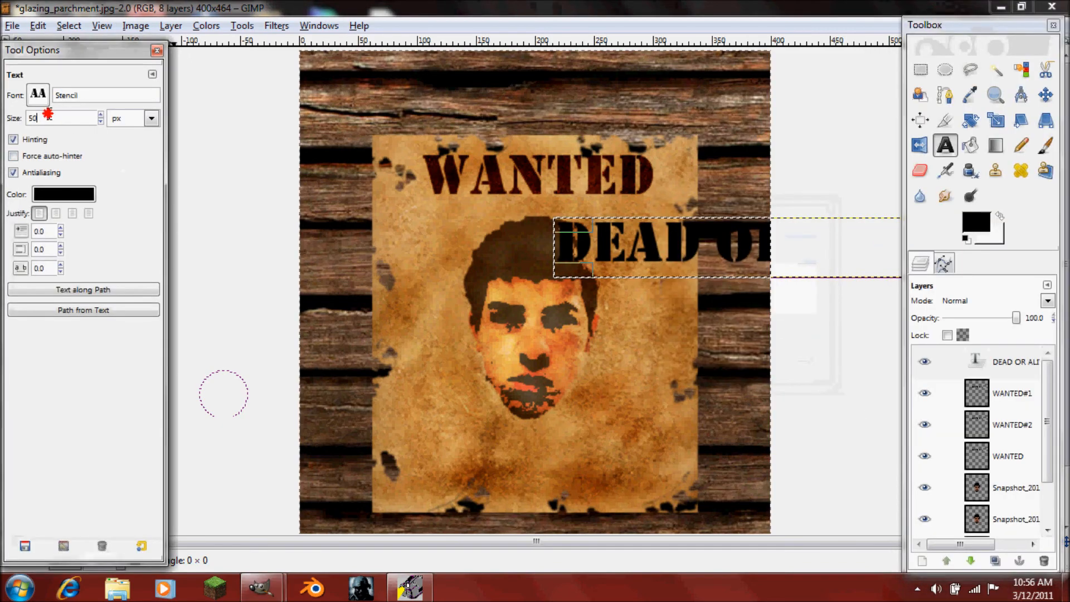
type("18")
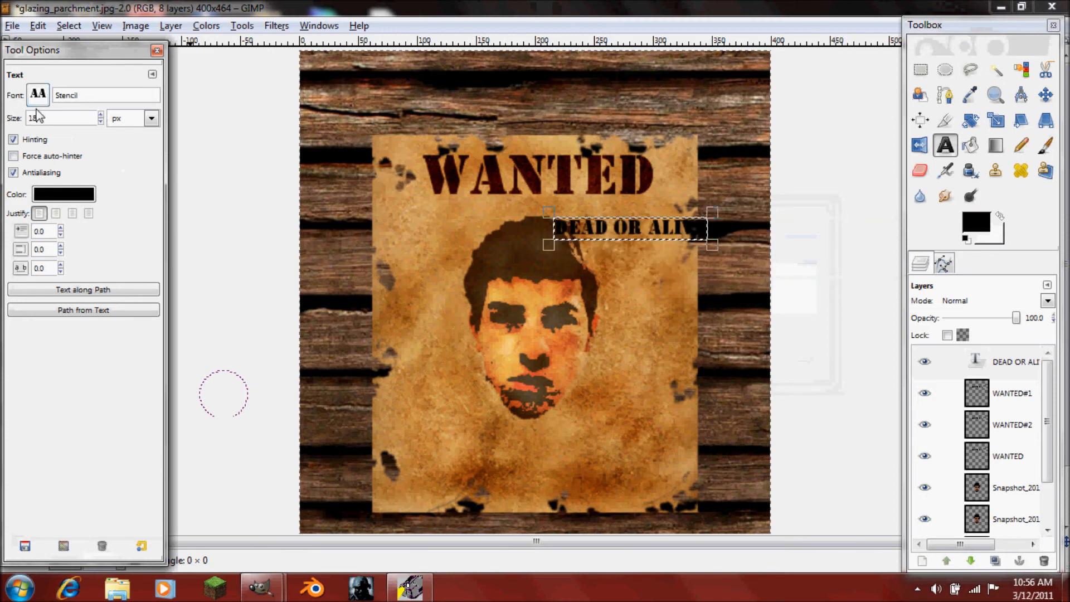
type("20")
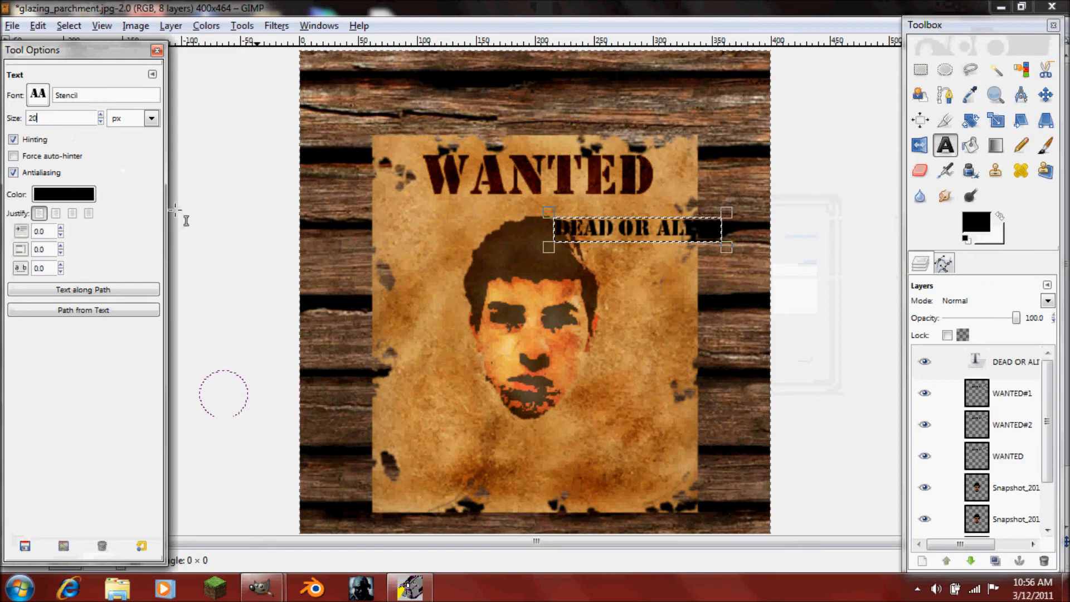
Move the DEAD OR ALIVE text directly beneath the right part of WANTED and nudge it slightly right
left_click_drag(622, 231, 563, 207)
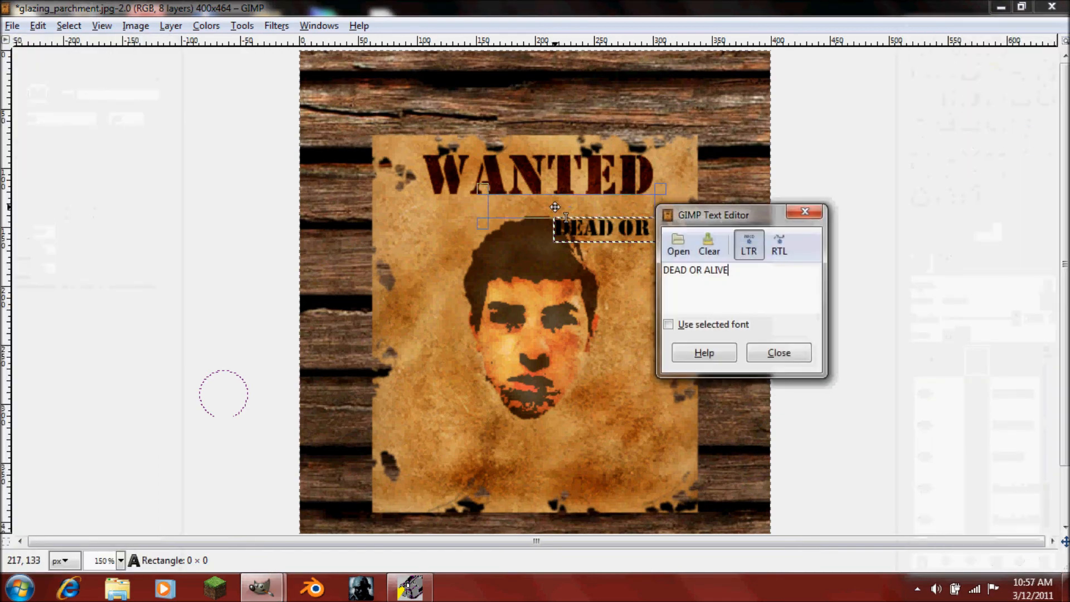
left_click(760, 354)
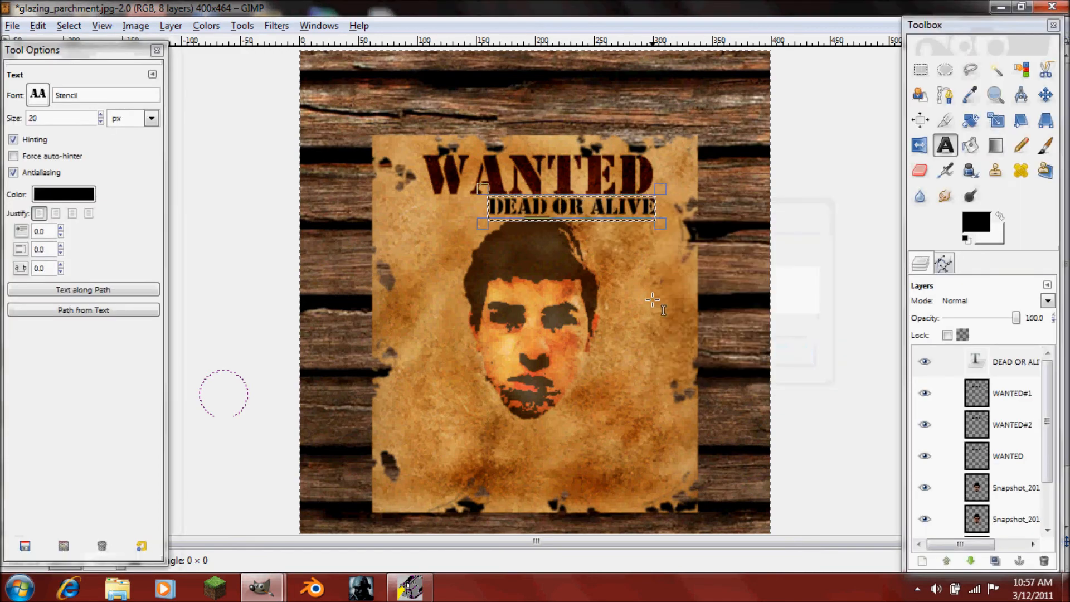
key("Right")
key("Right")
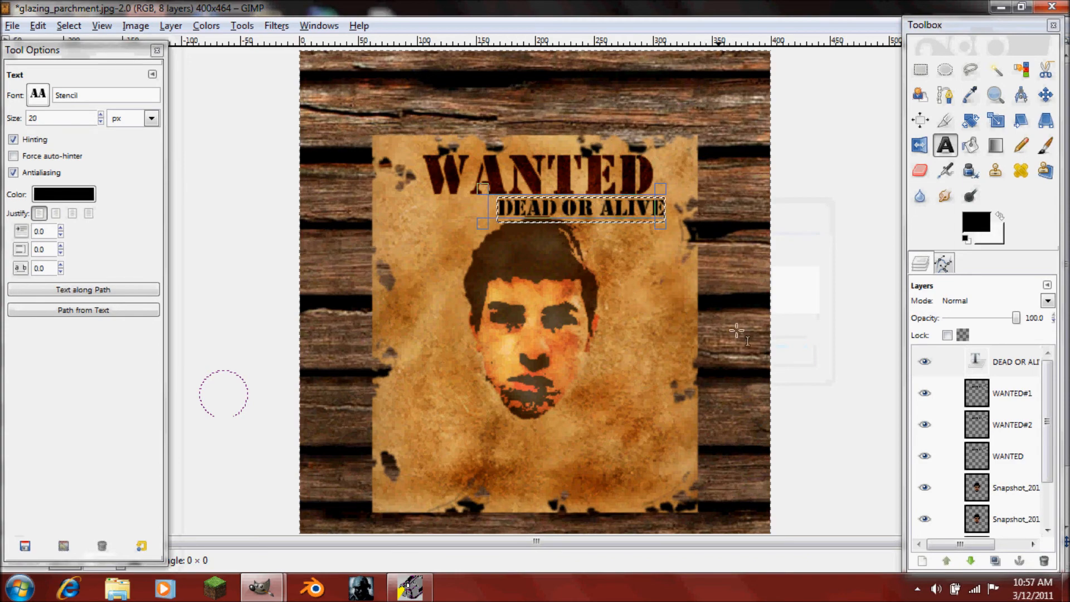
Convert the DEAD OR ALIVE text to a plain layer in Overlay mode and duplicate it
right_click(1003, 361)
left_click(910, 162)
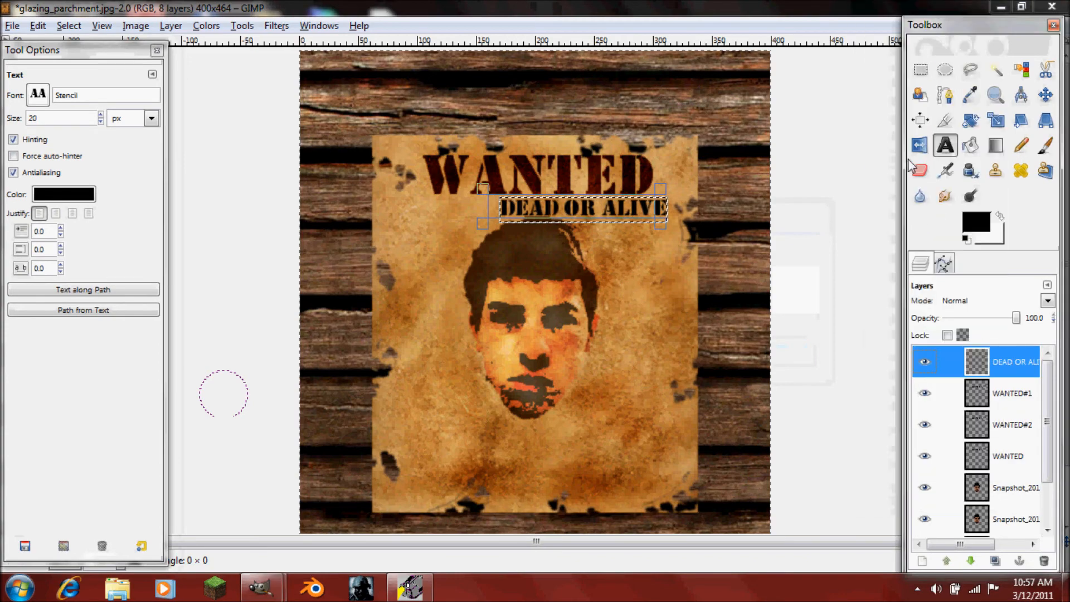
left_click(1048, 301)
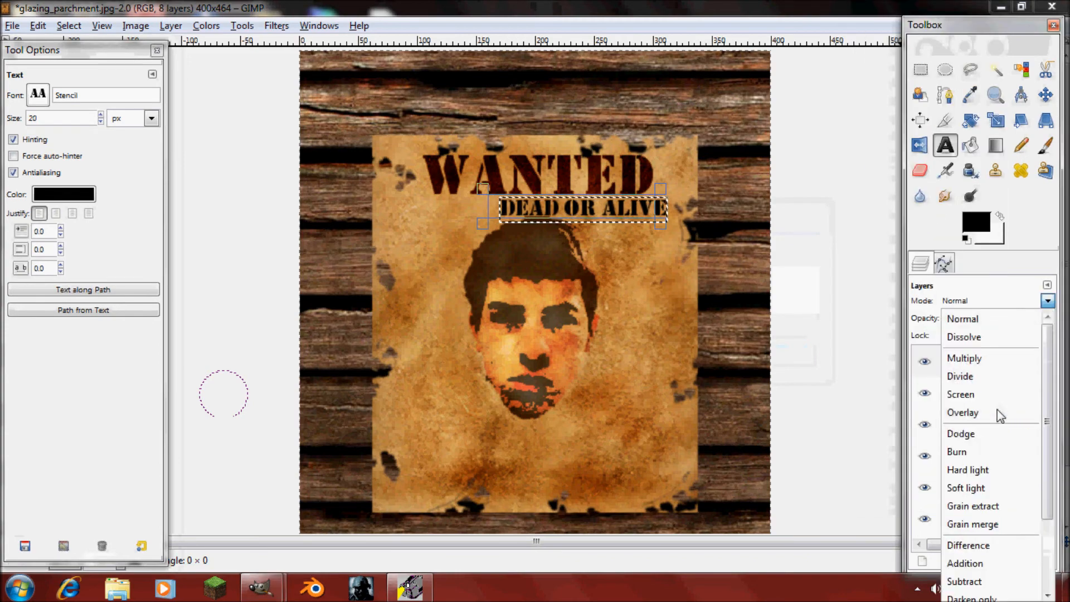
left_click(962, 413)
left_click(995, 561)
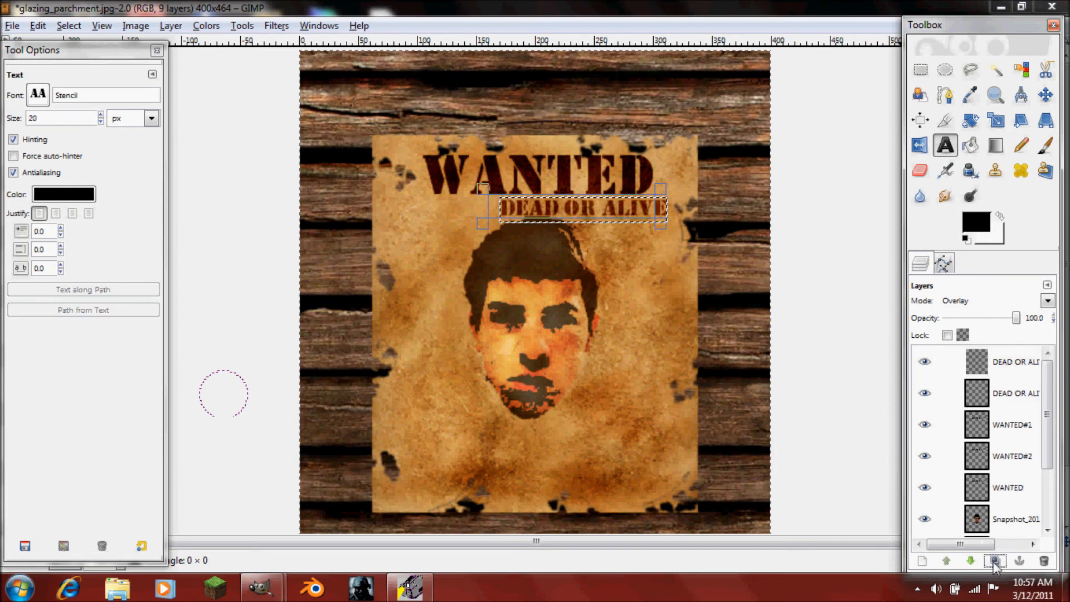
left_click(1007, 367)
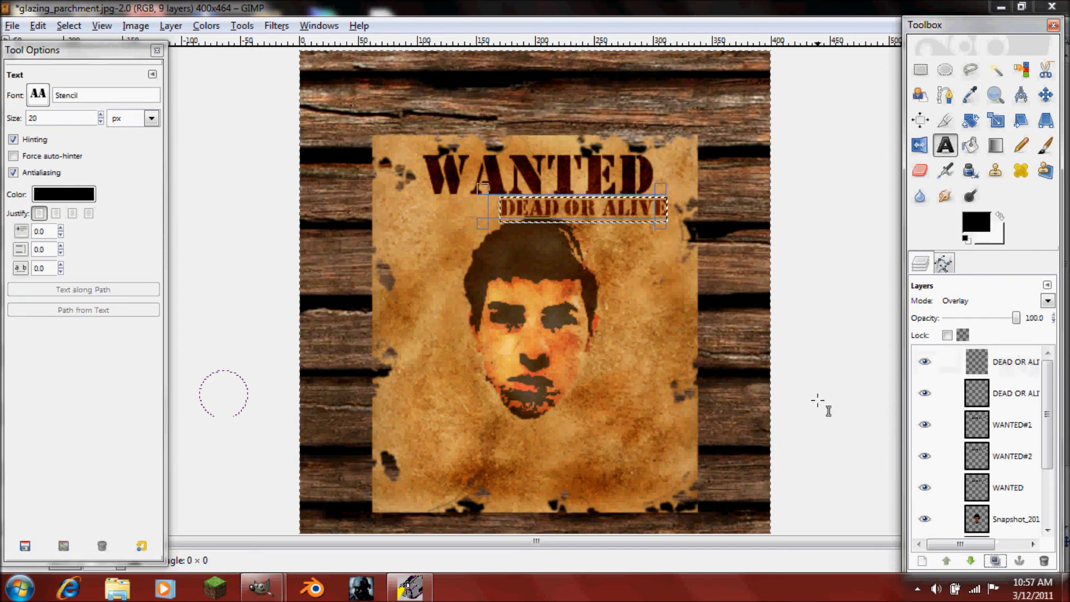
Add the text "$10,000 reward" on a new layer on the parchment below the face
key("Tab")
left_click(427, 449)
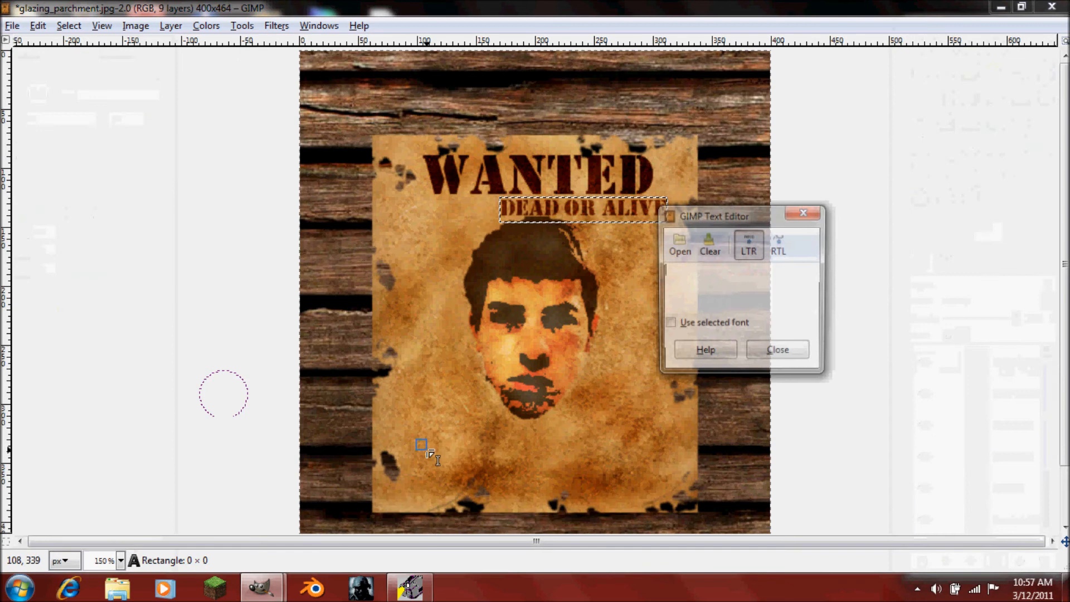
mouse_move(270, 588)
left_click(272, 590)
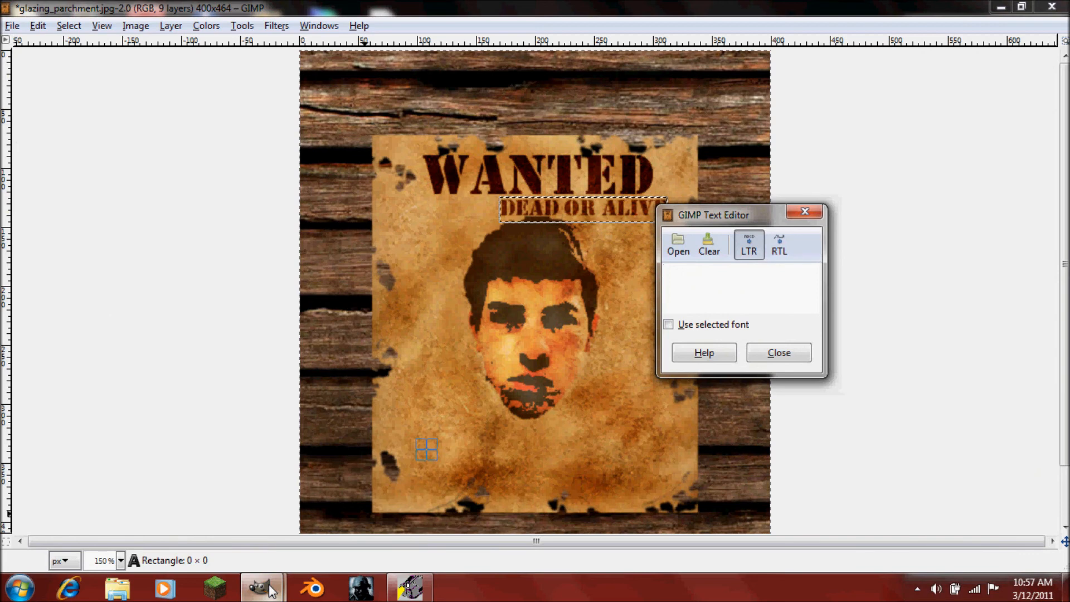
type("$1")
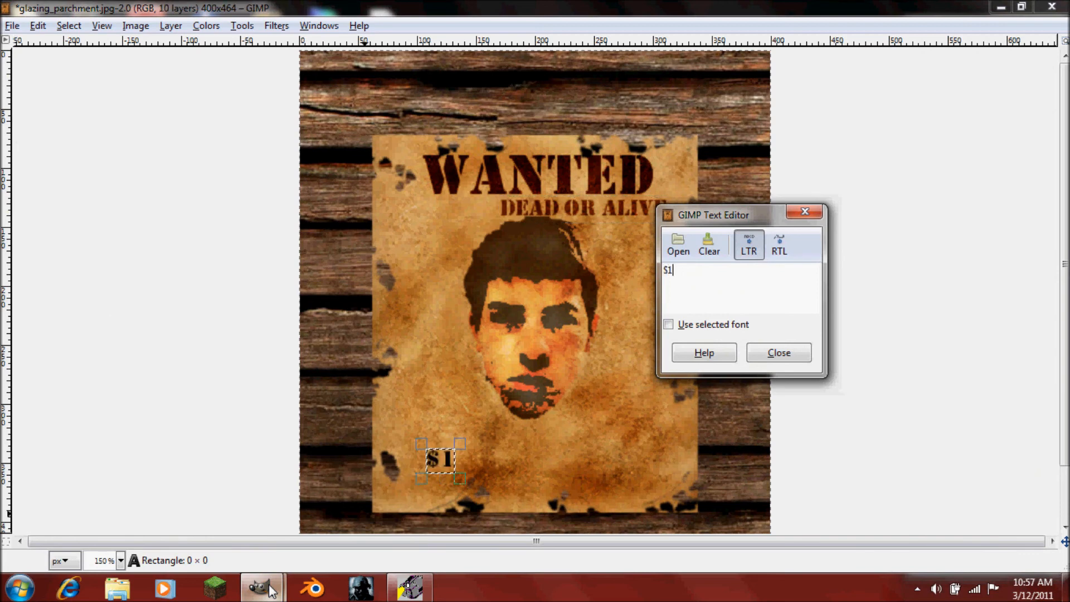
type("0,000")
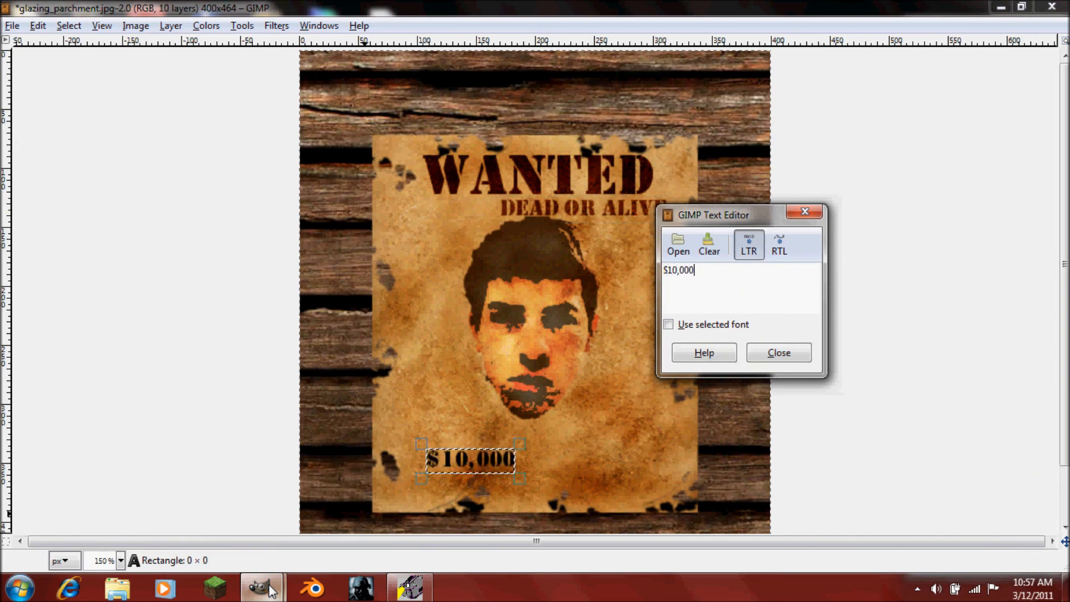
type(" reward")
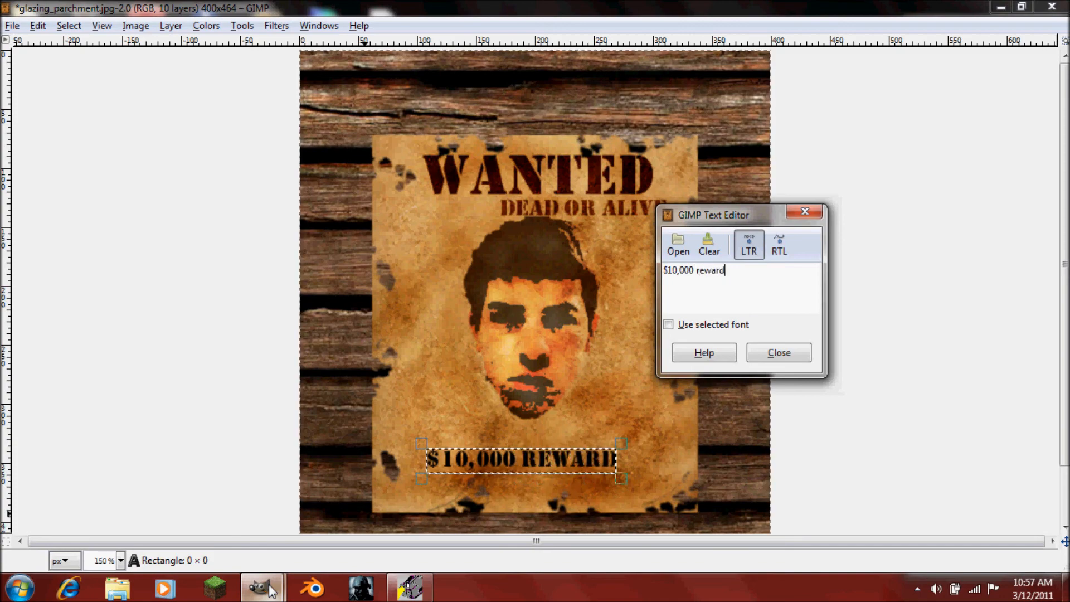
left_click(786, 356)
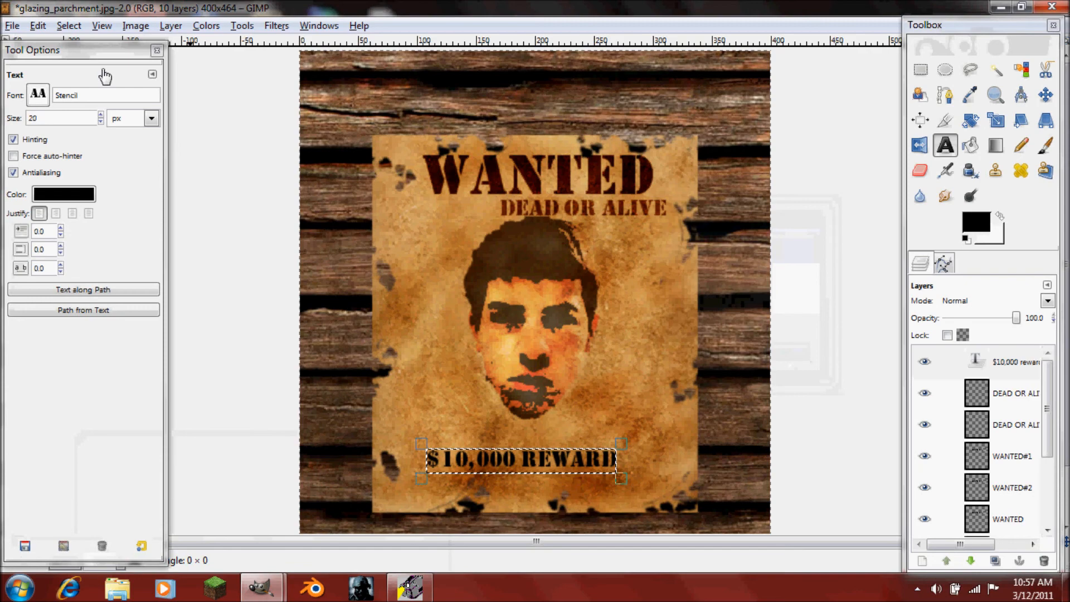
Enlarge the reward text to 30 px and move it up and left so it is centered beneath the face
left_click(33, 117)
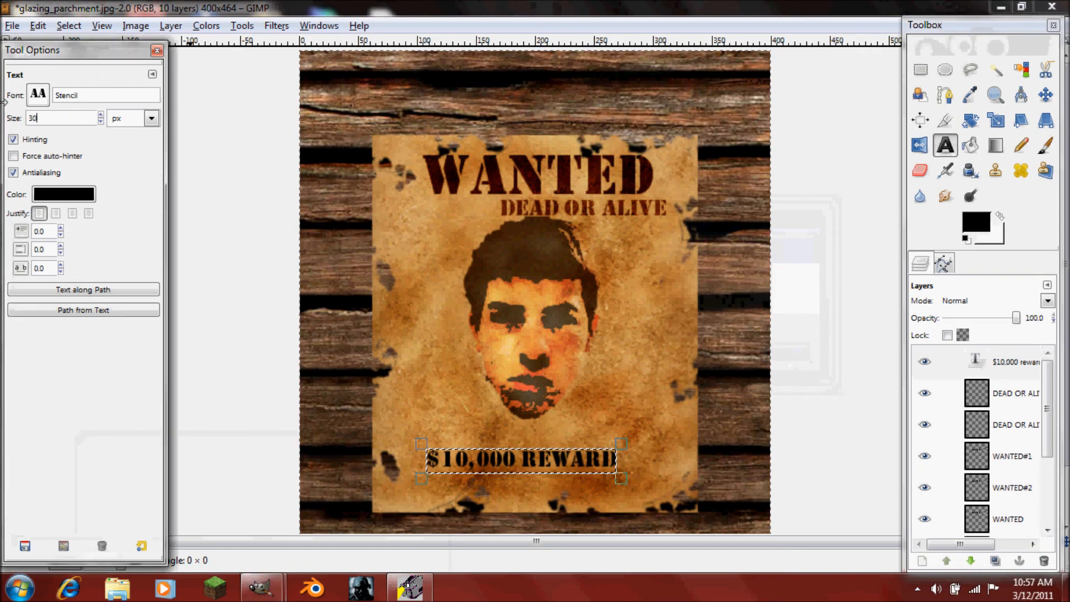
key("Return")
left_click(559, 449)
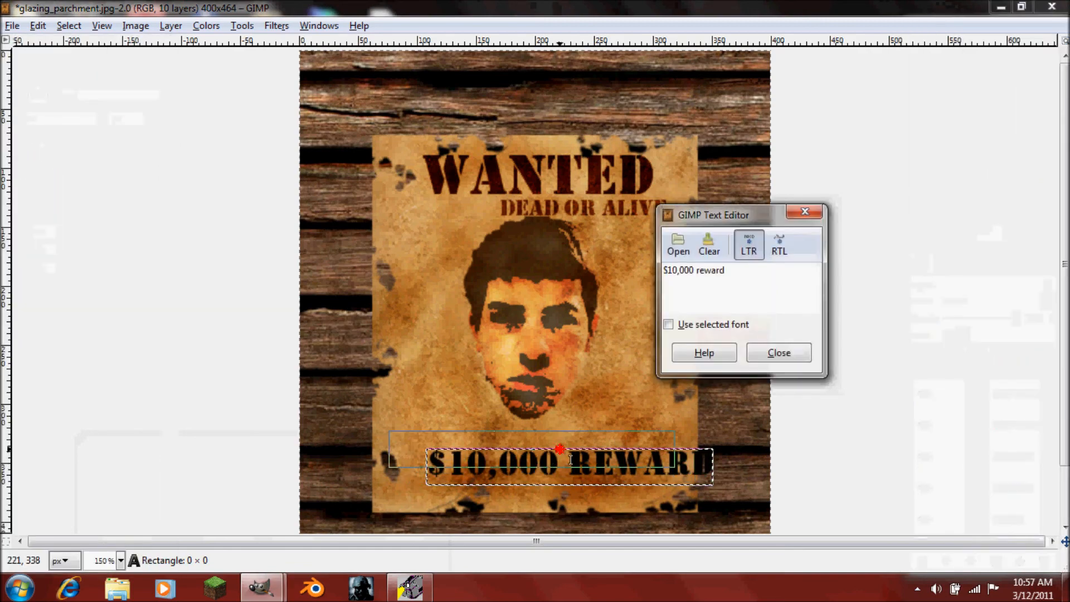
left_click(779, 353)
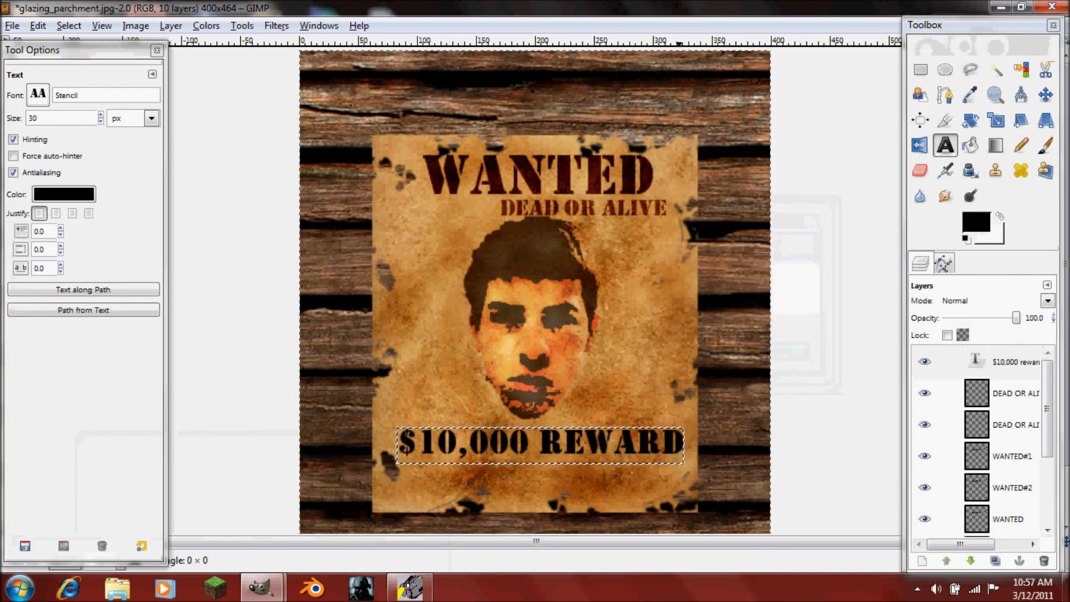
Convert the $10,000 reward text to a plain layer in Overlay mode and duplicate it
right_click(981, 362)
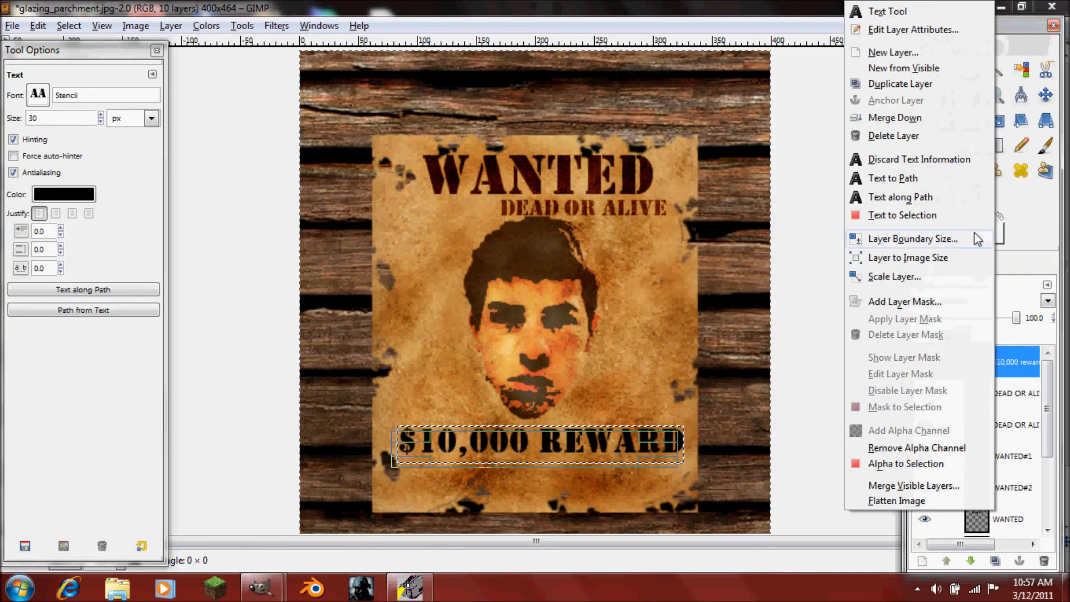
left_click(961, 165)
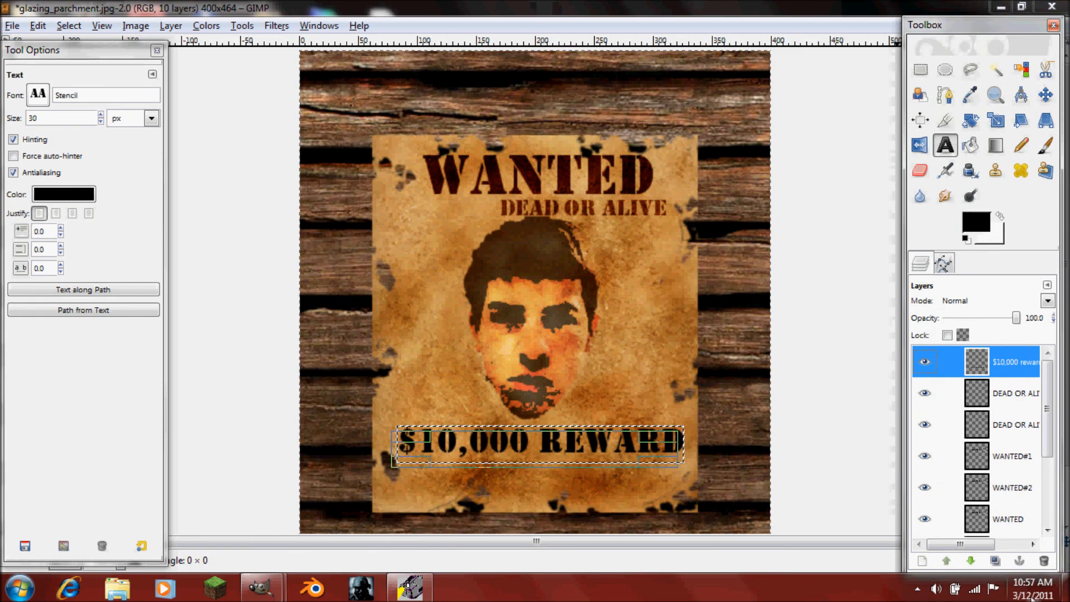
left_click(1048, 301)
left_click(966, 411)
left_click(996, 561)
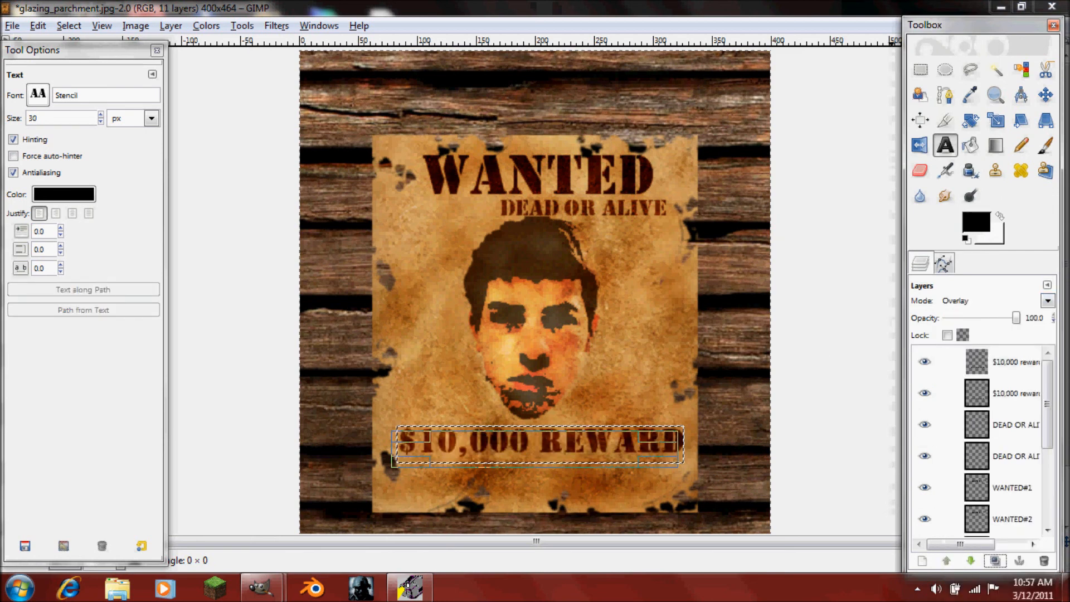
Select the parchment's Background layer and blur its left edge using the Blur tool with a brush scale of 10.00
left_click(1045, 146)
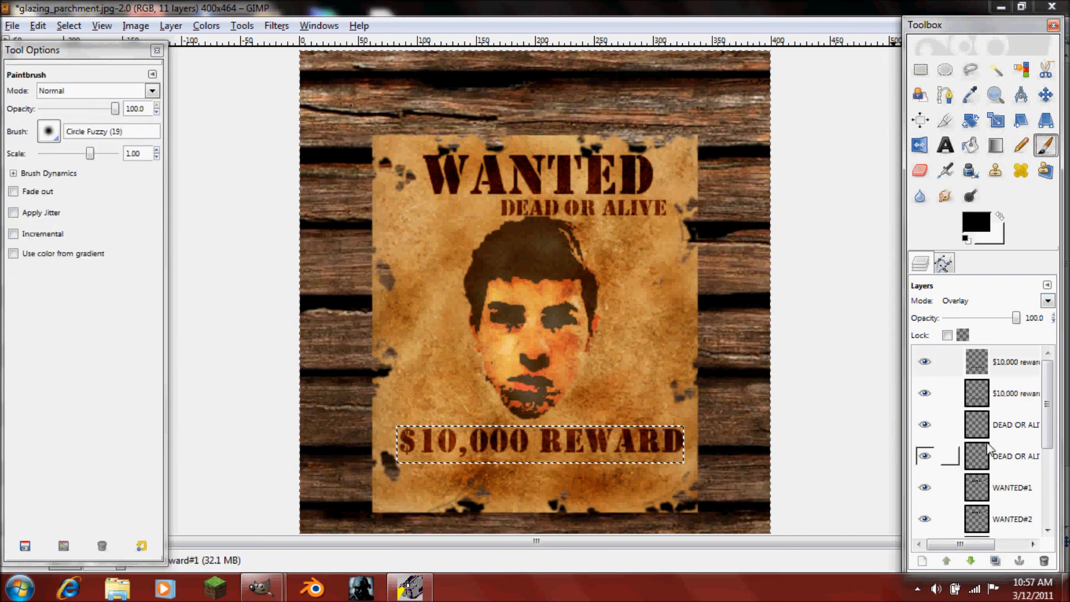
left_click_drag(1049, 377, 1051, 484)
left_click(987, 496)
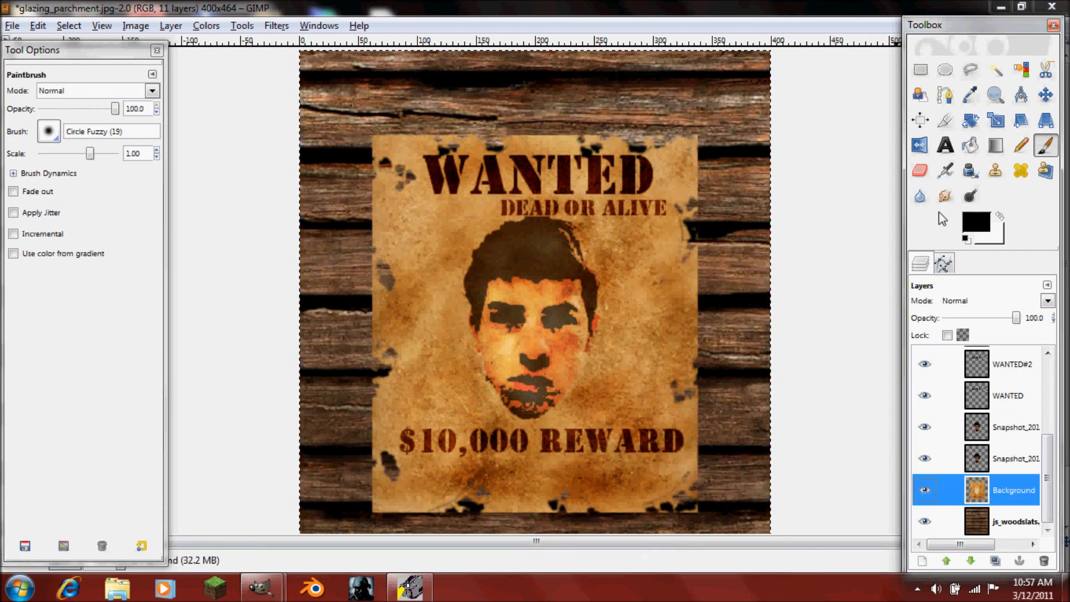
left_click(921, 196)
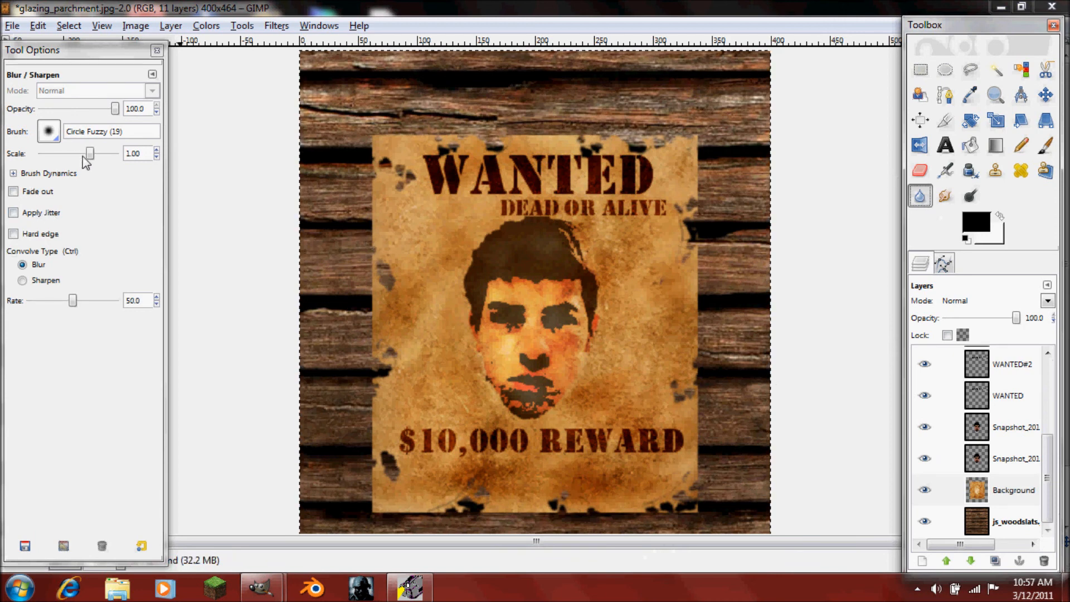
left_click_drag(90, 153, 115, 153)
left_click_drag(367, 270, 375, 394)
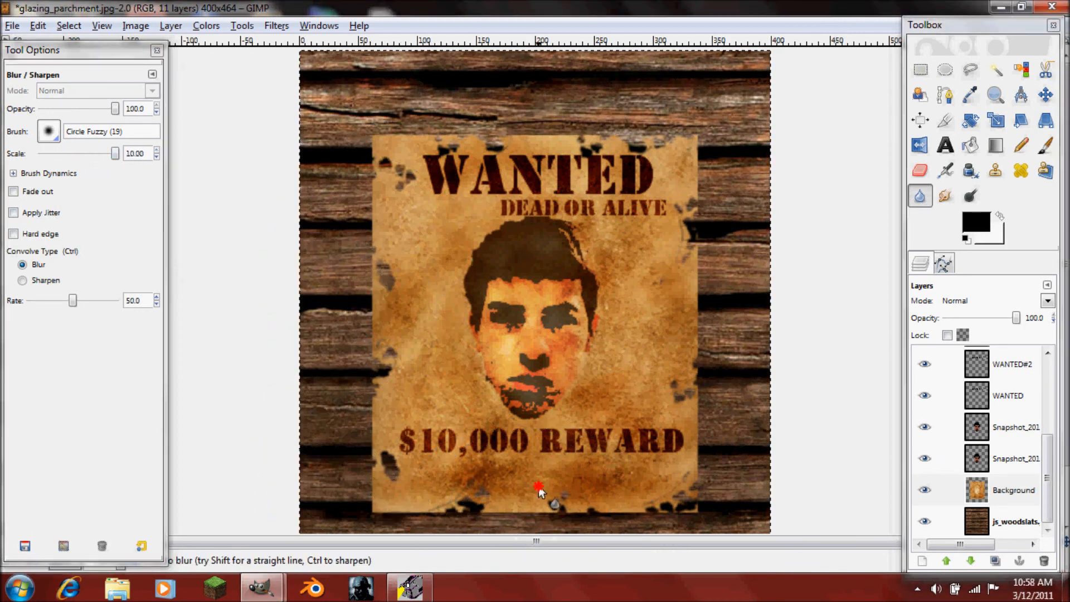
Try blurring across the parchment and along its edges at a rate of 100.0, and undo the strokes
left_click_drag(73, 304, 215, 313)
mouse_move(380, 291)
left_mouse_down()
mouse_move(377, 492)
mouse_move(397, 507)
mouse_move(700, 504)
mouse_move(706, 443)
mouse_move(691, 282)
left_mouse_up()
mouse_move(691, 204)
left_mouse_down()
mouse_move(684, 148)
mouse_move(605, 132)
mouse_move(496, 140)
left_mouse_up()
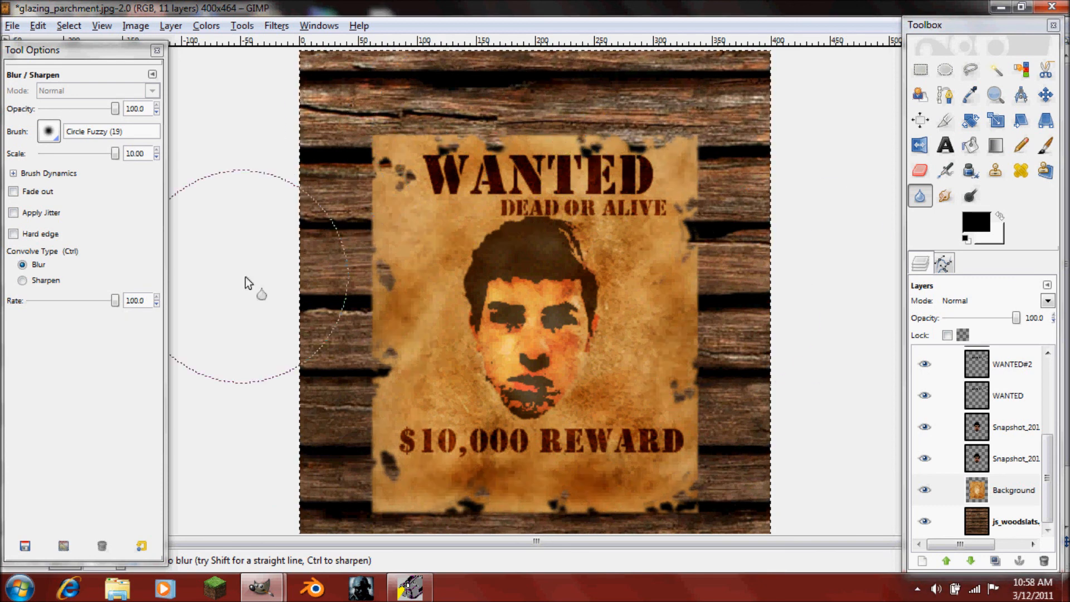
key("ctrl")
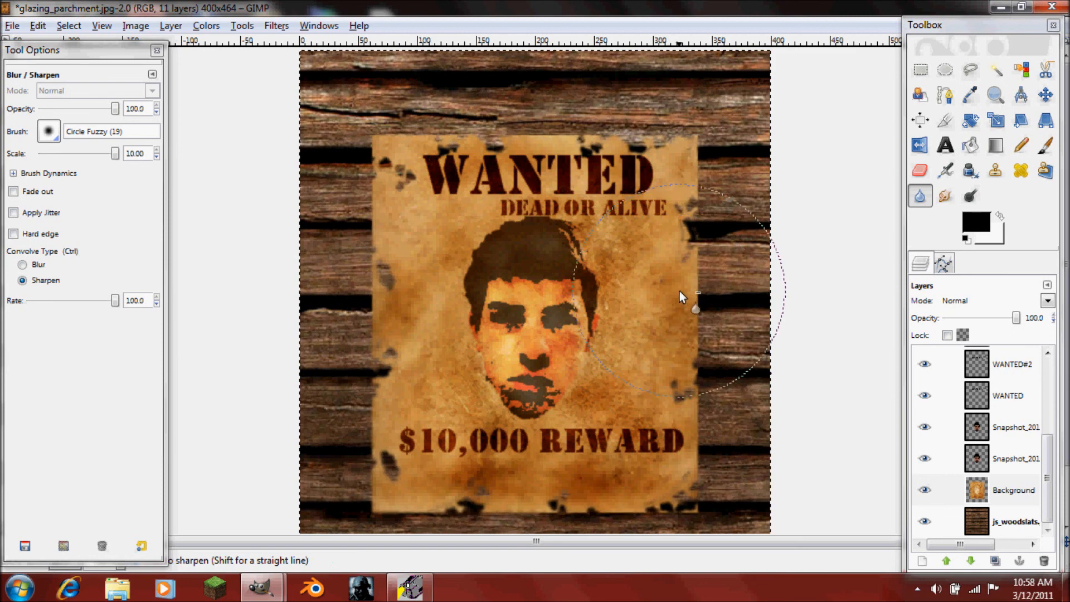
Set the blur rate to 37.0 and soften the parchment's bottom and right edges
left_click_drag(114, 301, 61, 301)
mouse_move(365, 392)
left_mouse_down()
mouse_move(376, 487)
mouse_move(671, 512)
left_mouse_up()
left_click_drag(701, 395, 709, 179)
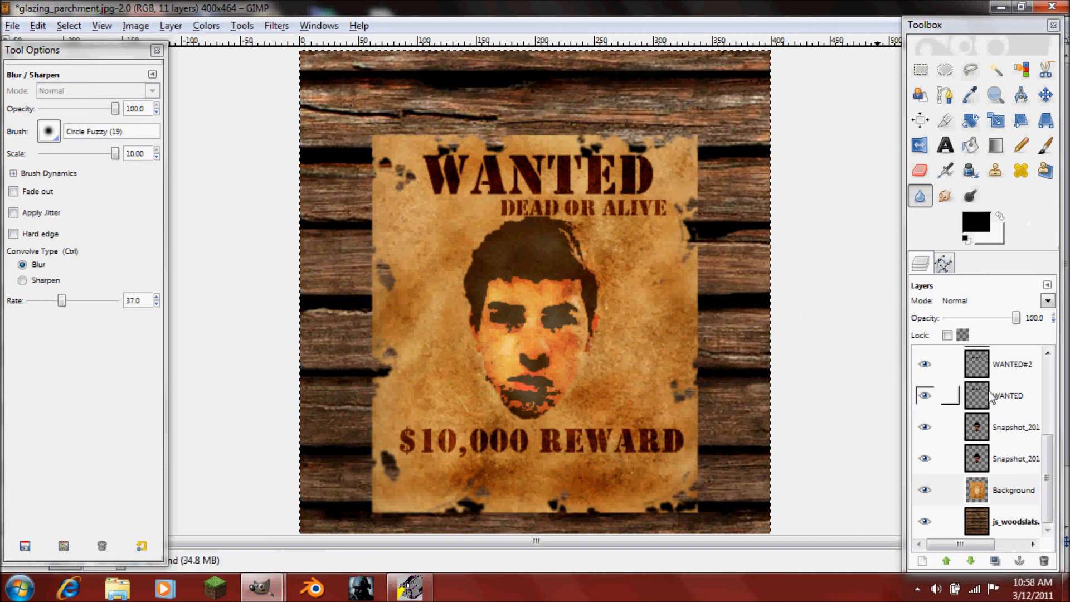
Set the opacity of the WANTED#1 overlay text layer to 66.3
left_click_drag(1046, 476, 1048, 506)
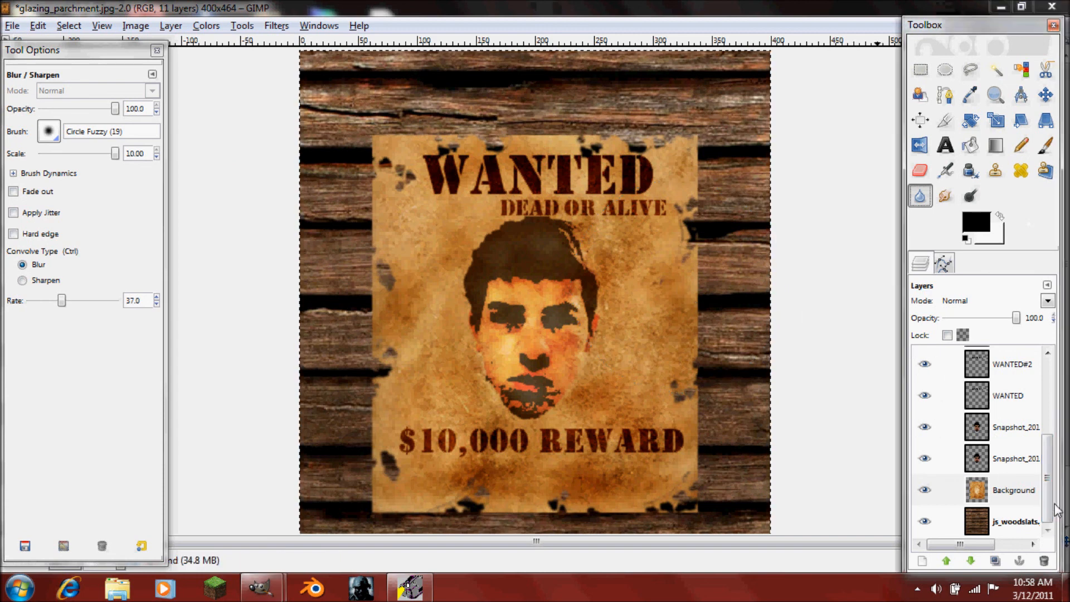
left_click(1009, 451)
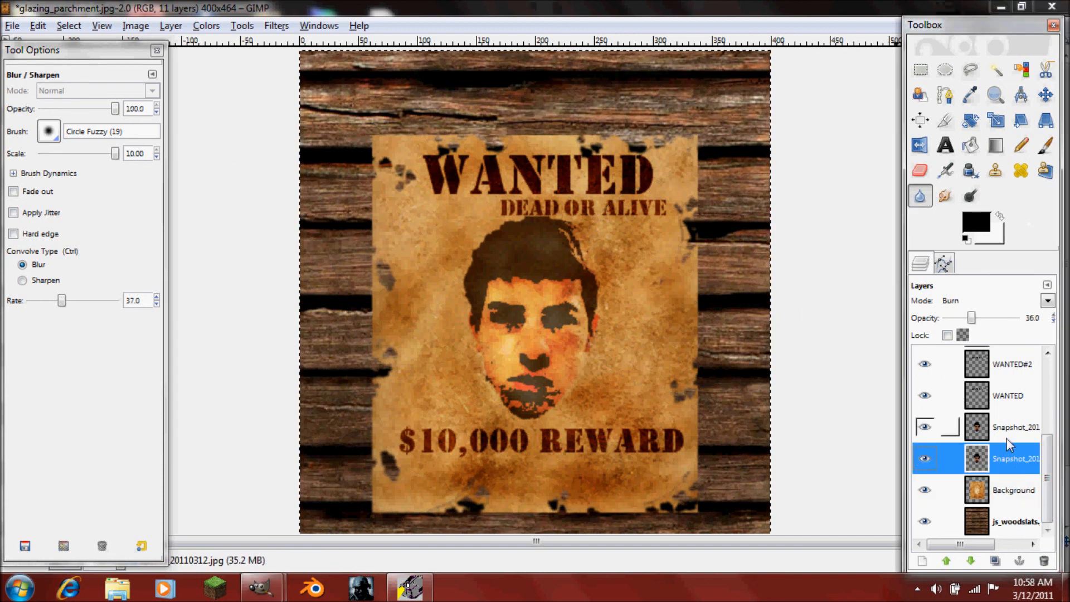
left_click(1005, 434)
left_click(1001, 453)
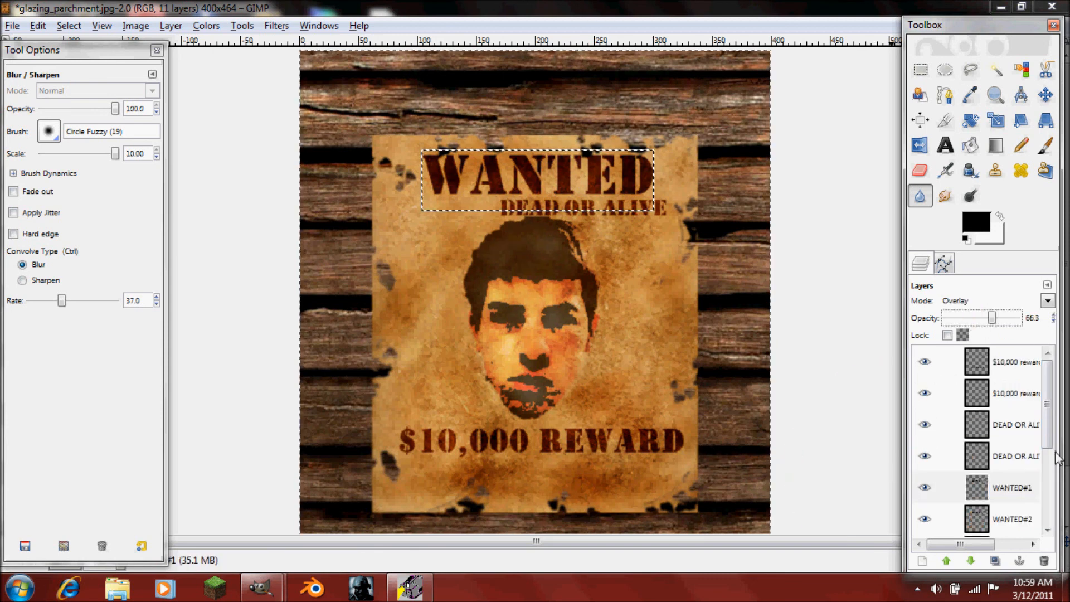
scroll(1047, 446, "down", 3)
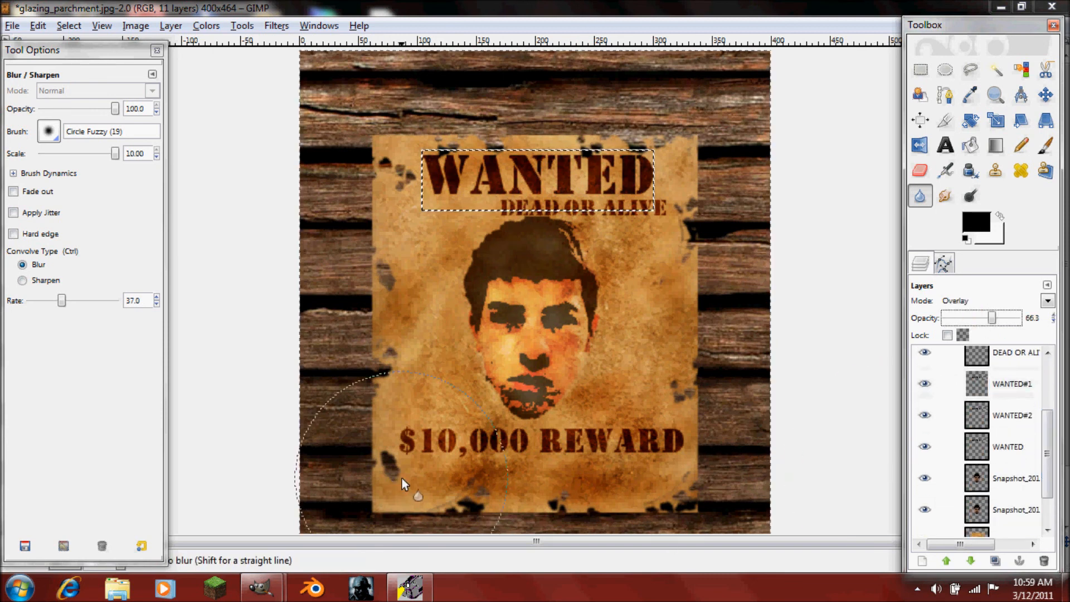
scroll(402, 479, "down", 3)
scroll(406, 469, "up", 2)
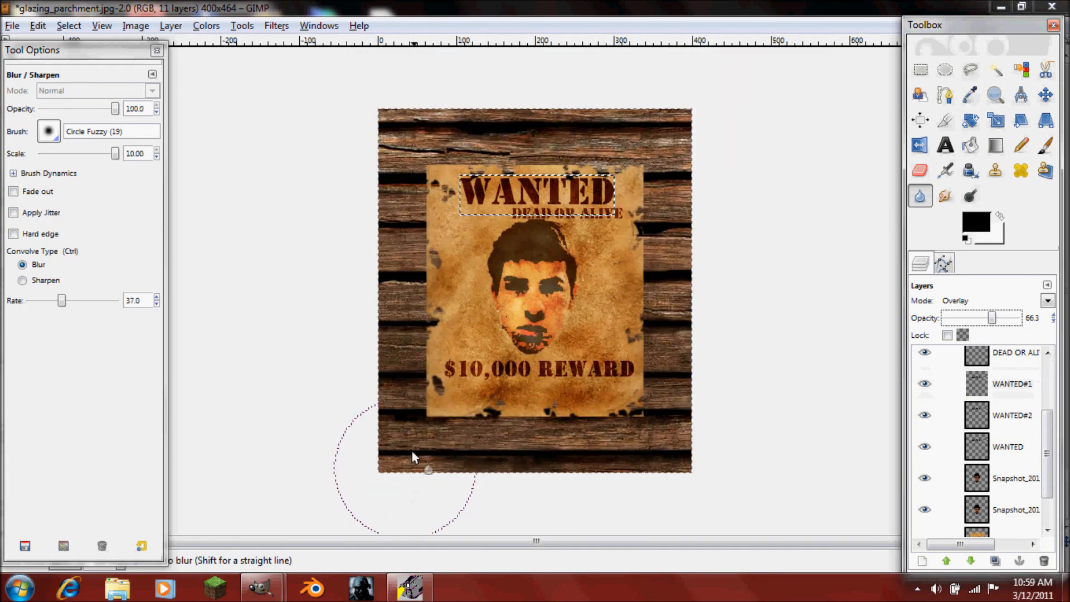